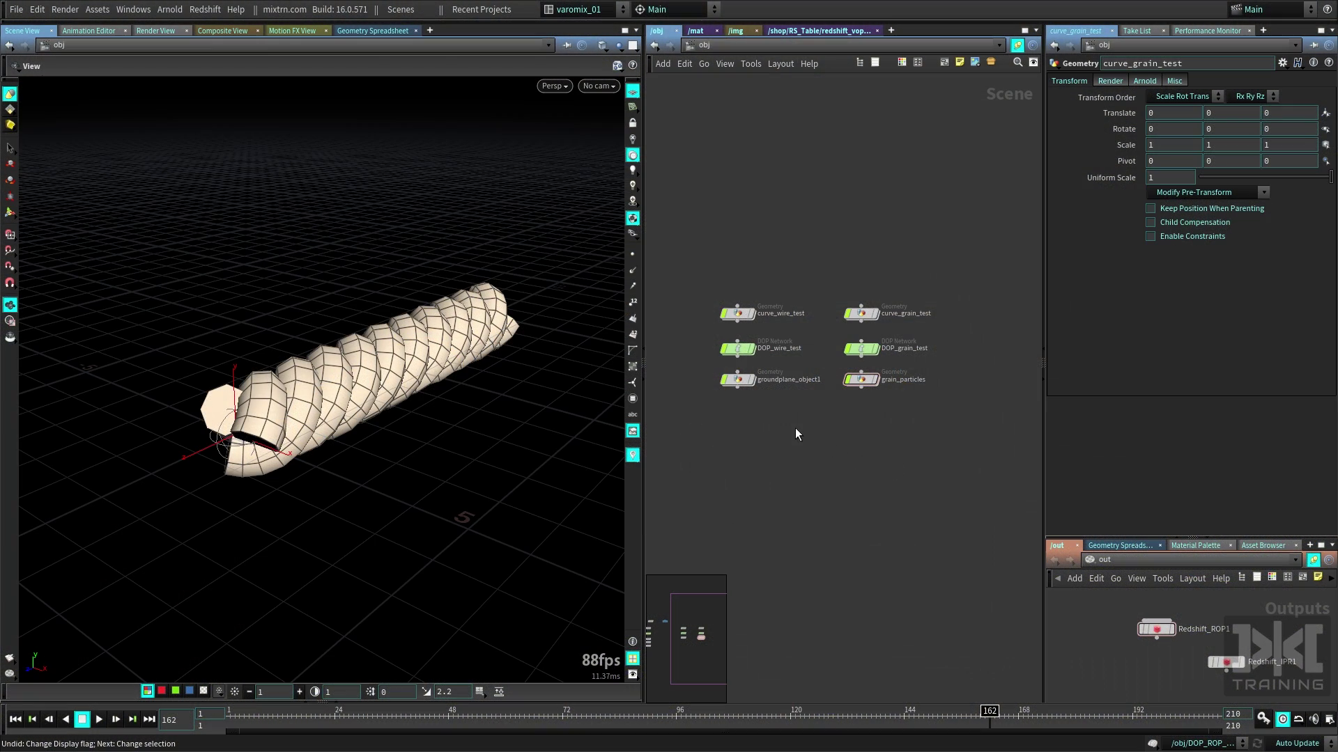
# Step: Open the rope geometry network and set the length of its base line to 200
pyautogui.moveTo(796, 428); pyautogui.dragTo(911, 421, button='middle')
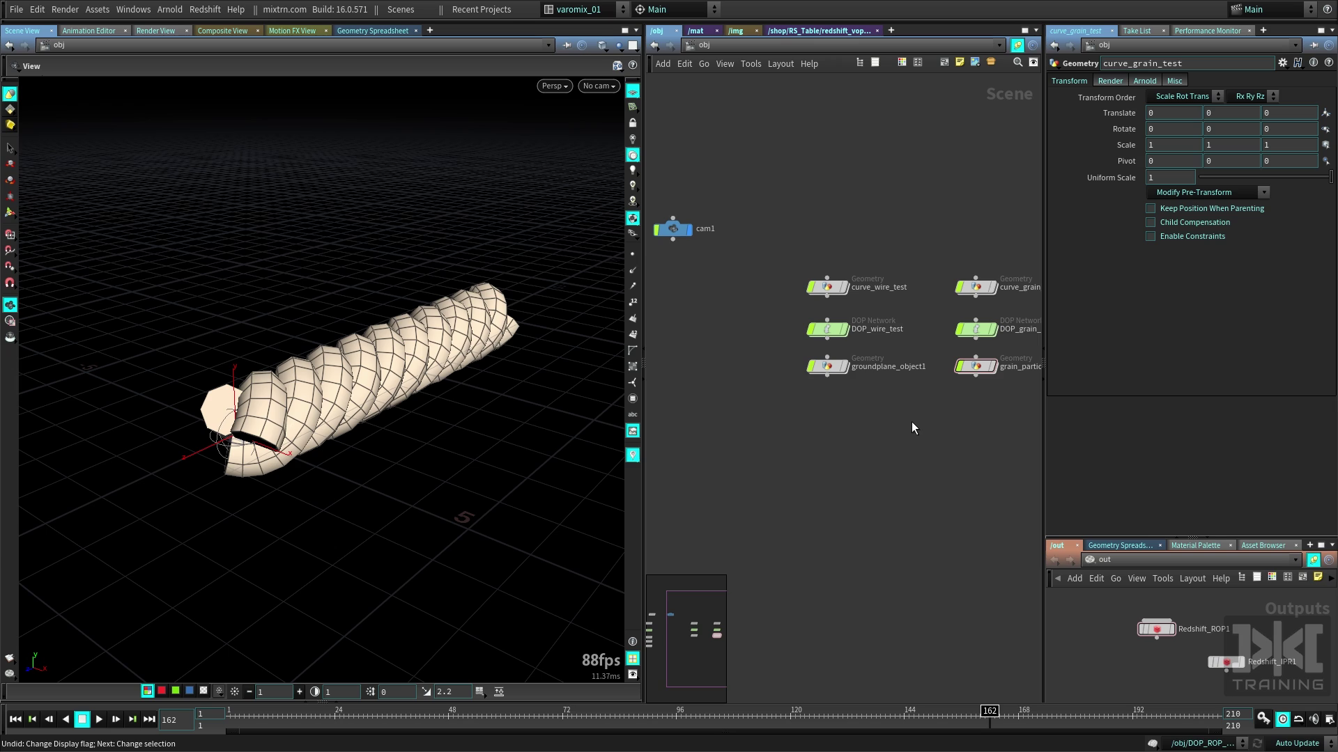
pyautogui.moveTo(763, 400); pyautogui.dragTo(1011, 386, button='middle')
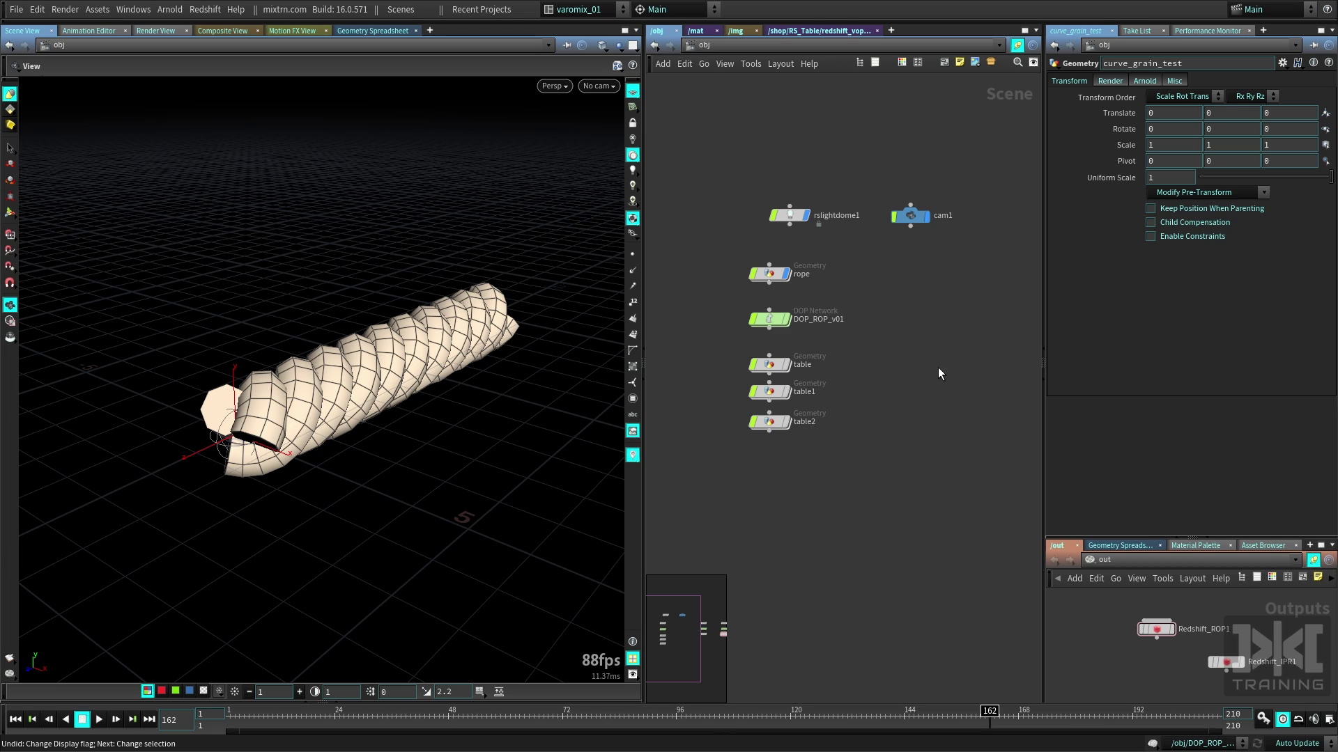
pyautogui.doubleClick(769, 273)
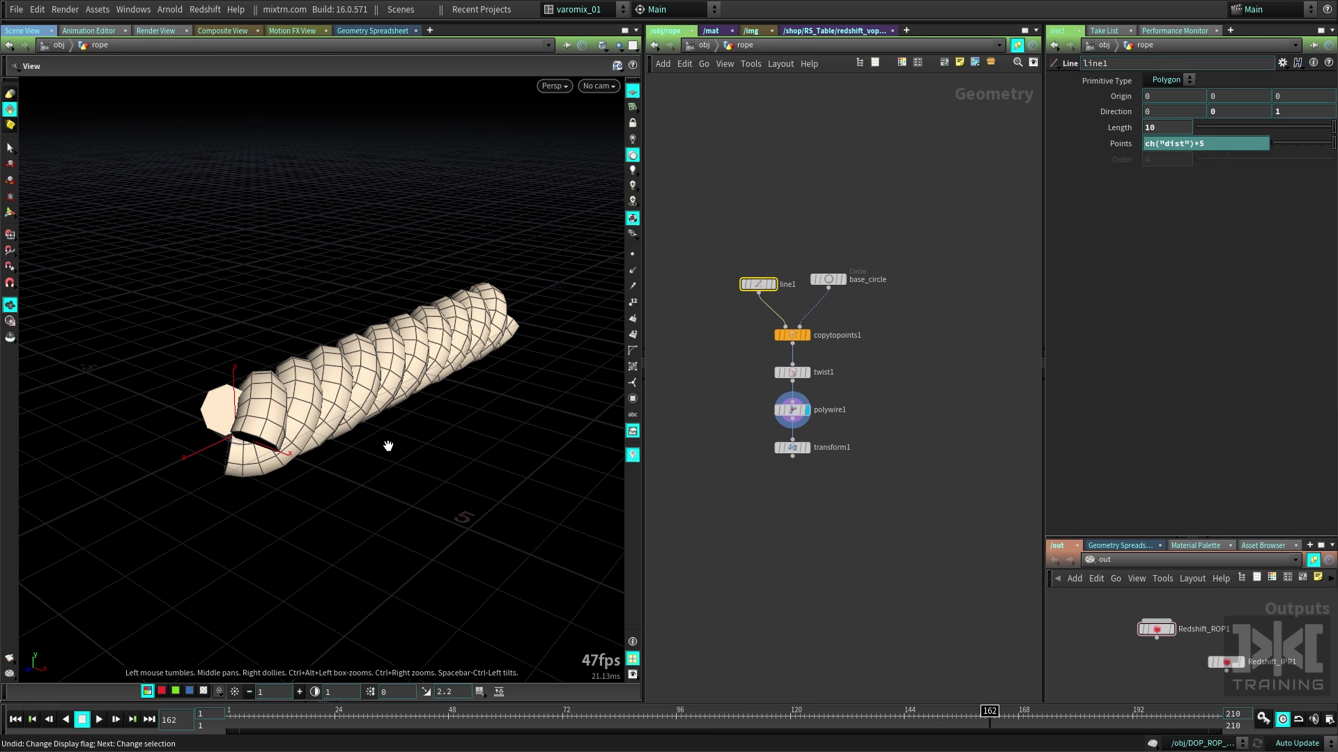
pyautogui.moveTo(684, 243); pyautogui.dragTo(741, 308)
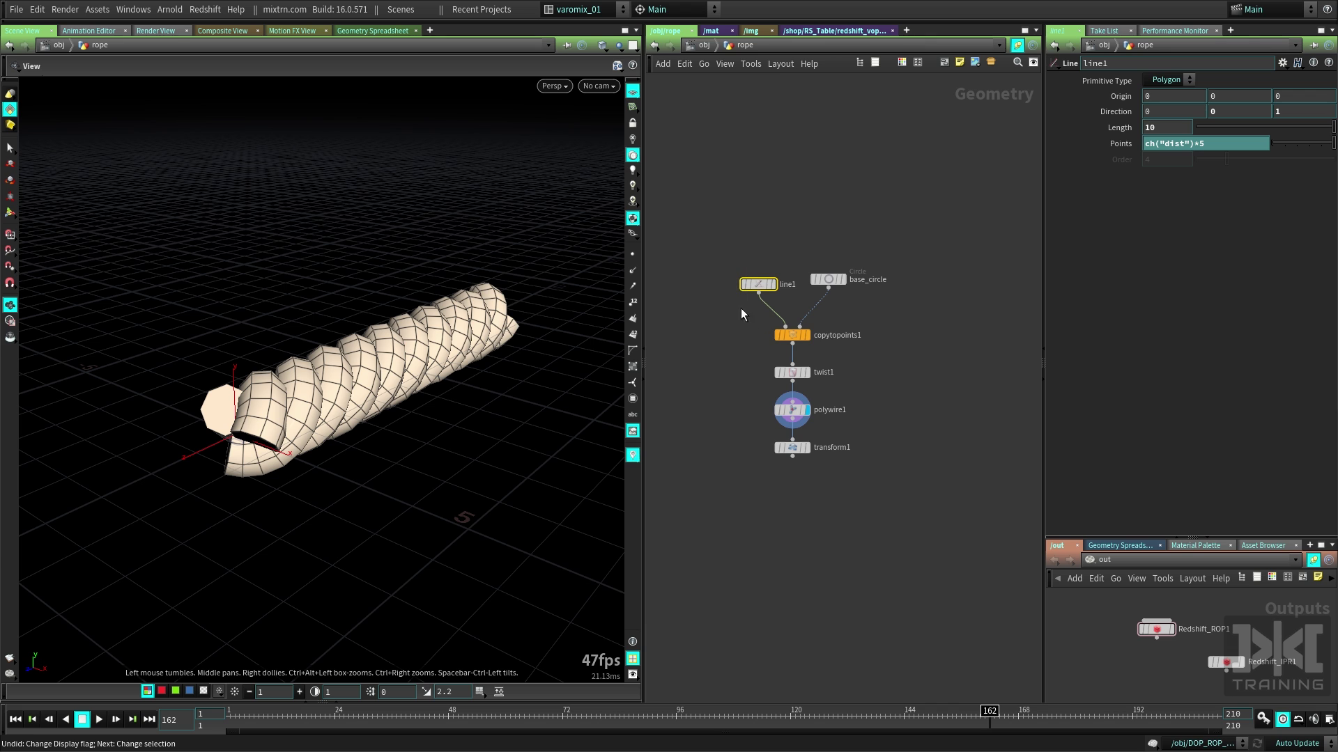
pyautogui.write('200')
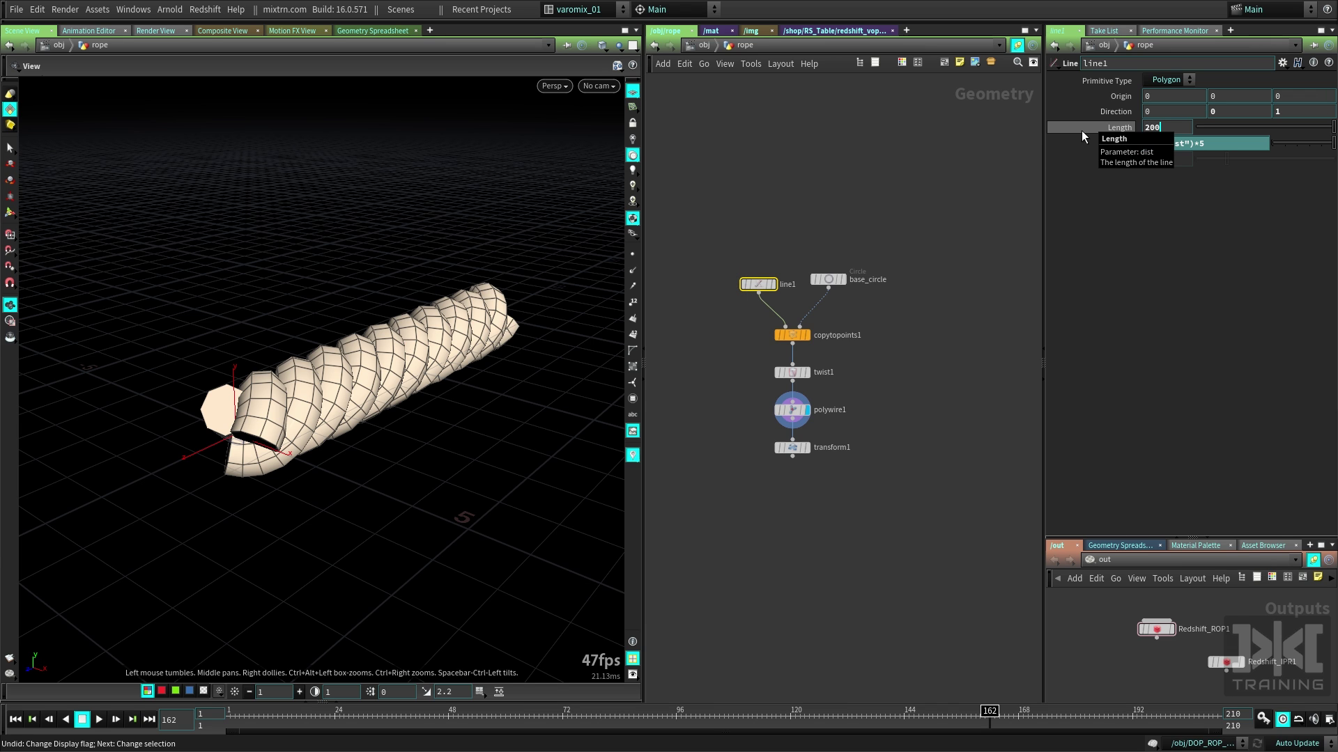
pyautogui.press('Return')
# Step: Display the output of the rope's transform node and inspect the upright rope in the scene
pyautogui.moveTo(210, 230); pyautogui.dragTo(227, 435, button='right')
pyautogui.moveTo(449, 377); pyautogui.dragTo(206, 457, button='middle')
pyautogui.moveTo(450, 346); pyautogui.dragTo(311, 386, button='middle')
pyautogui.scroll(-5, 304, 406)
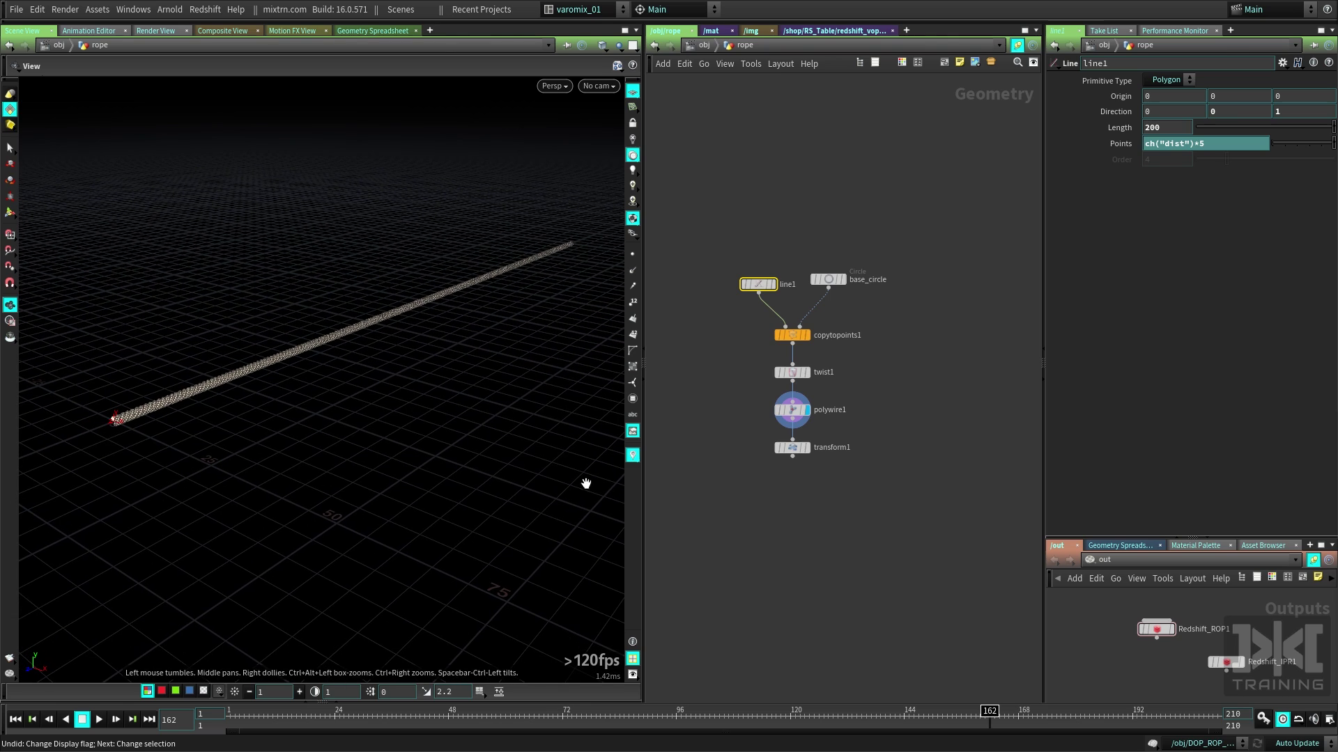
pyautogui.click(806, 448)
pyautogui.click(794, 448)
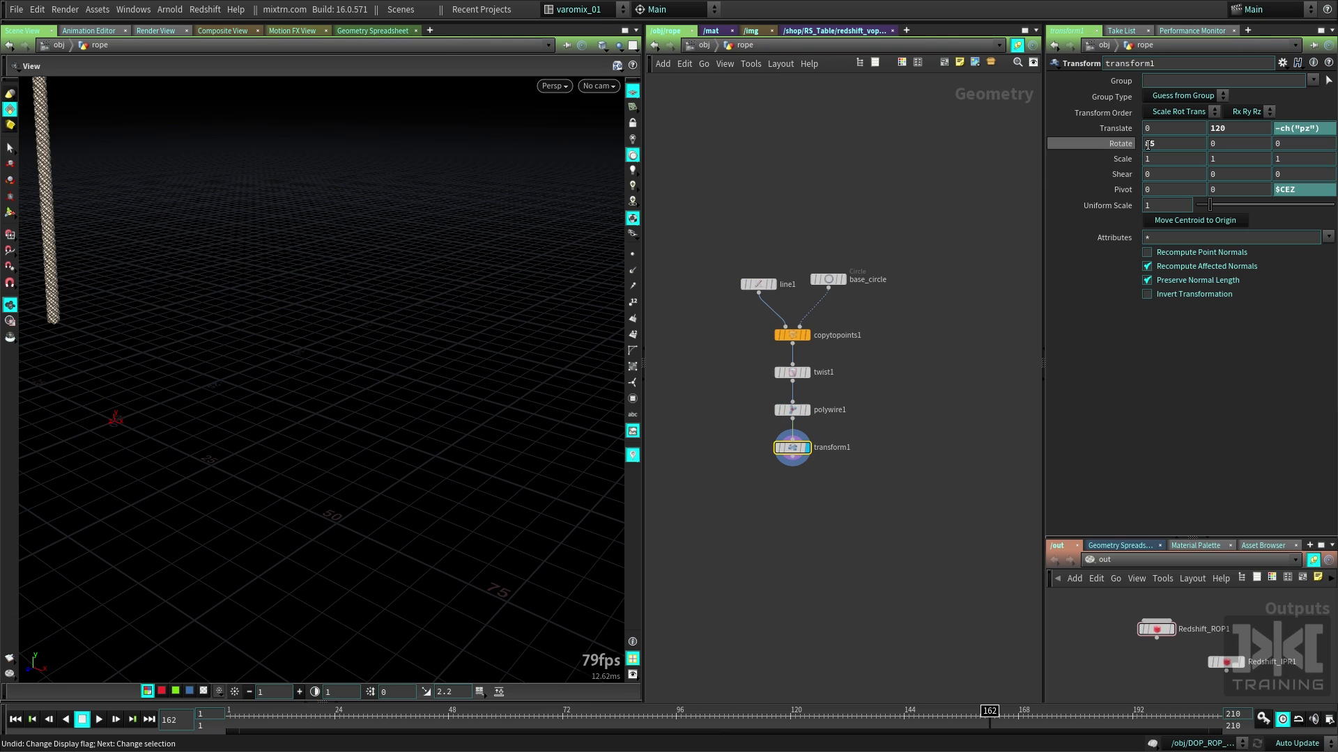
pyautogui.moveTo(571, 460); pyautogui.dragTo(397, 126)
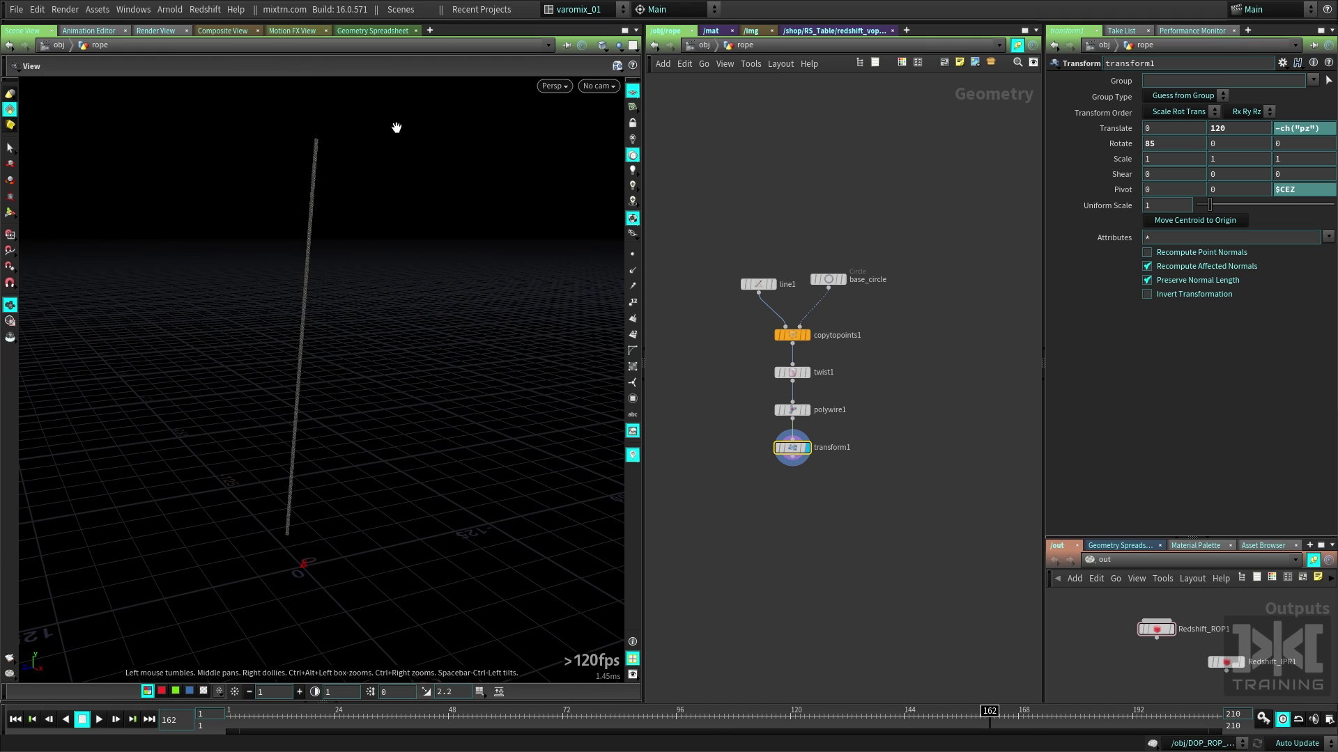
pyautogui.moveTo(314, 359); pyautogui.dragTo(622, 84)
# Step: Look through cam1 to check the rope's placement in the shot, and return to the free perspective view
pyautogui.click(598, 85)
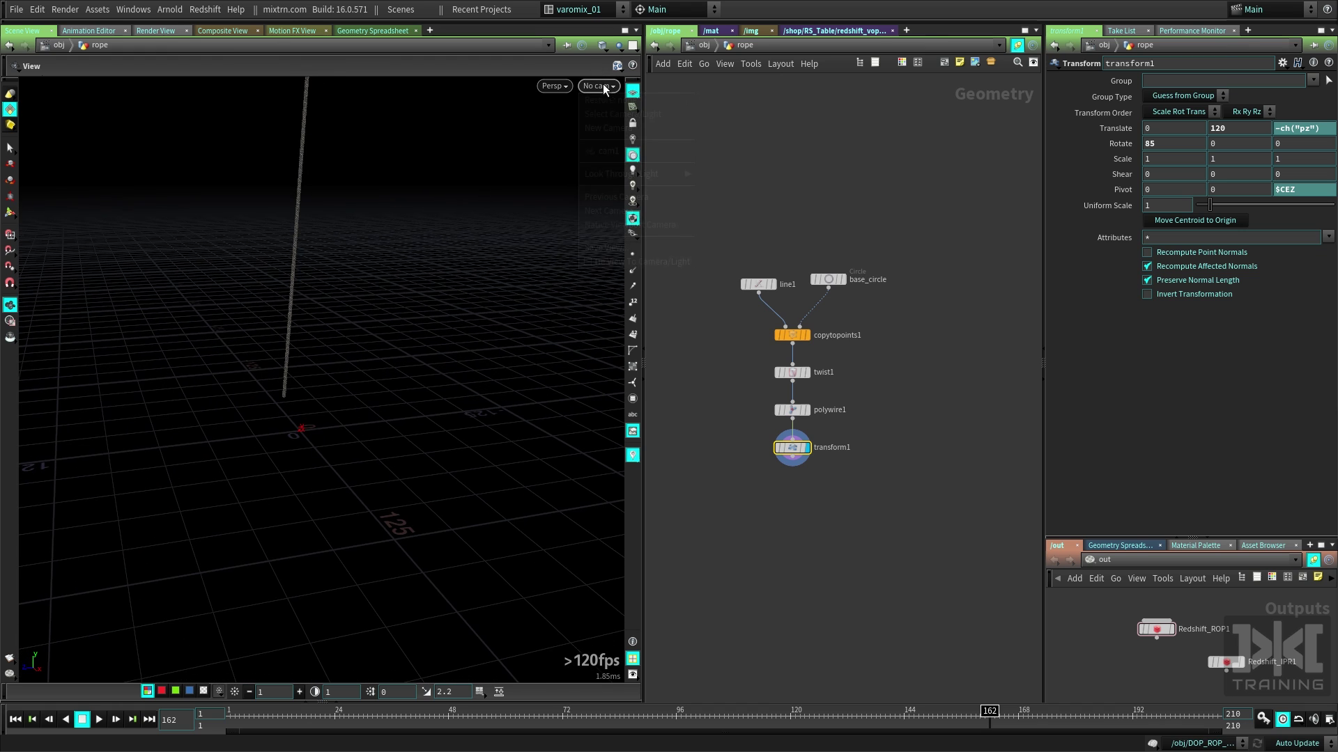
pyautogui.click(610, 150)
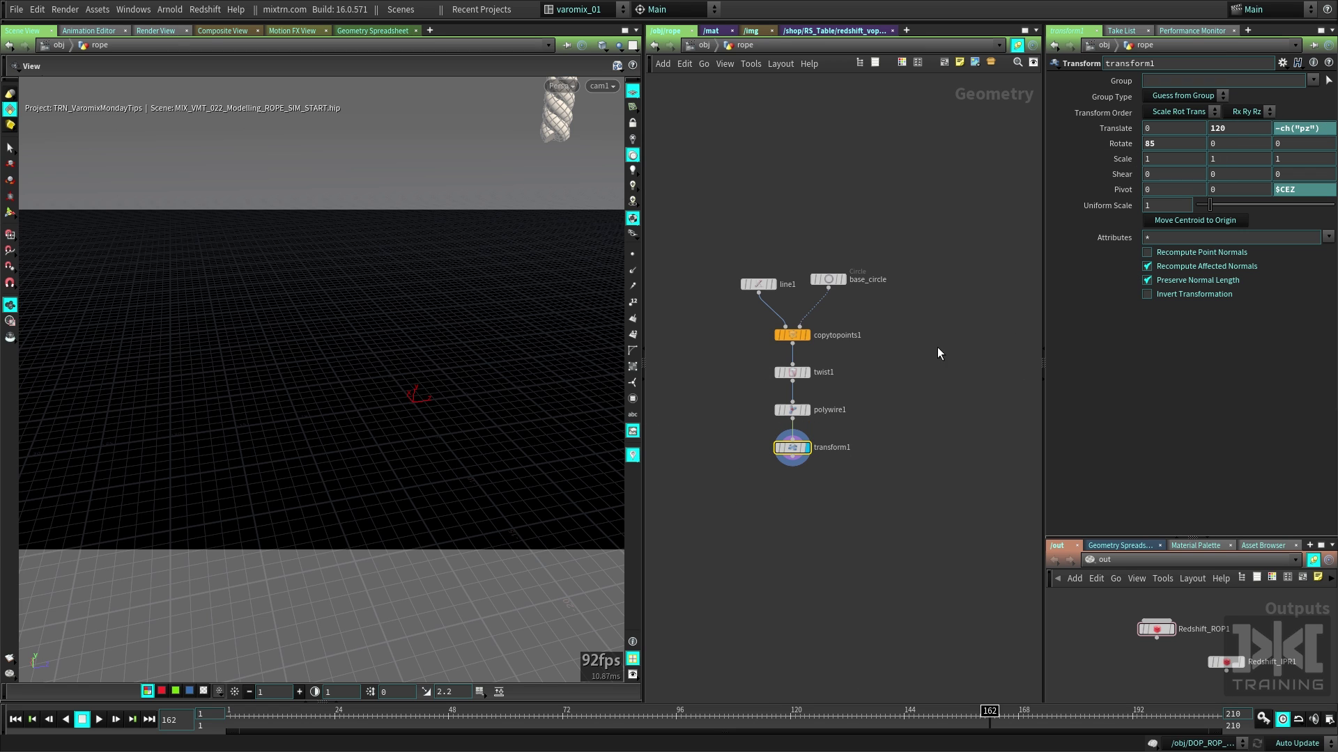
pyautogui.moveTo(469, 314); pyautogui.dragTo(377, 312)
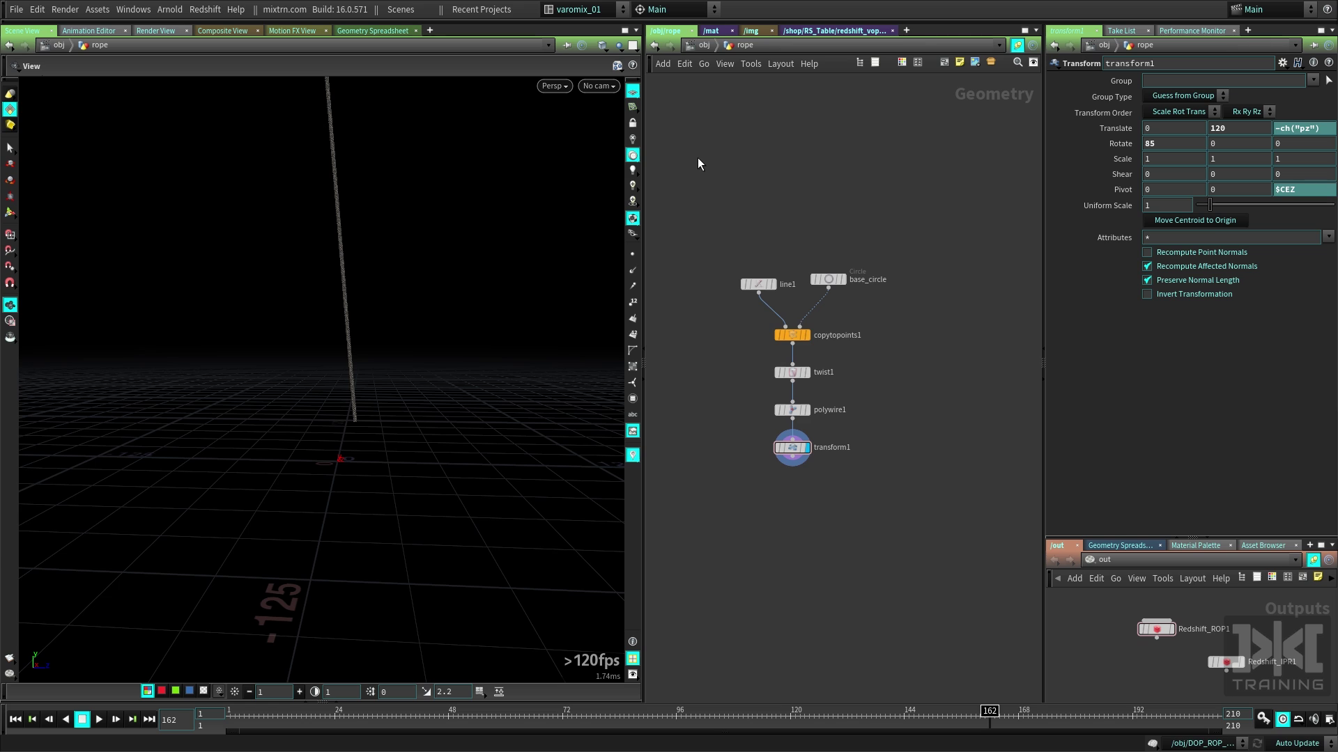
# Step: Return to the object level and delete the DOP_ROP_v01 network
pyautogui.click(705, 45)
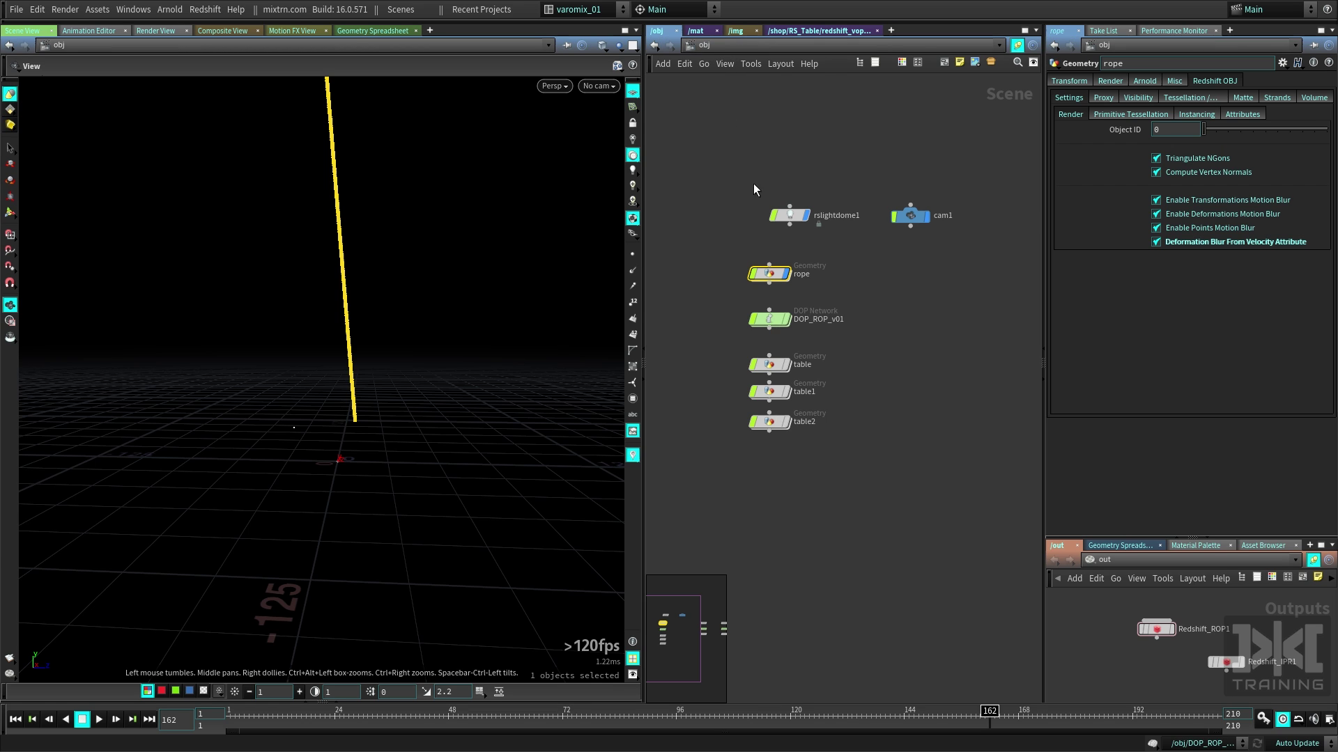
pyautogui.click(669, 19)
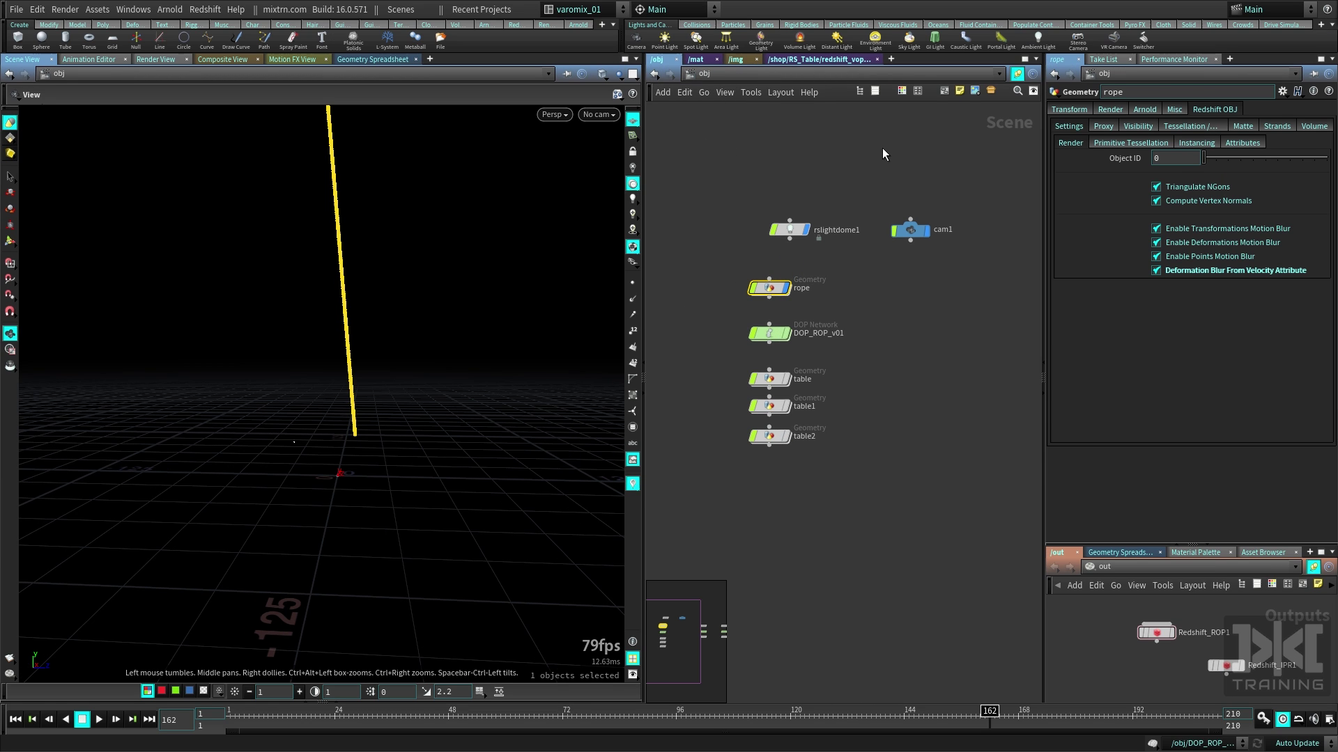
pyautogui.click(1188, 25)
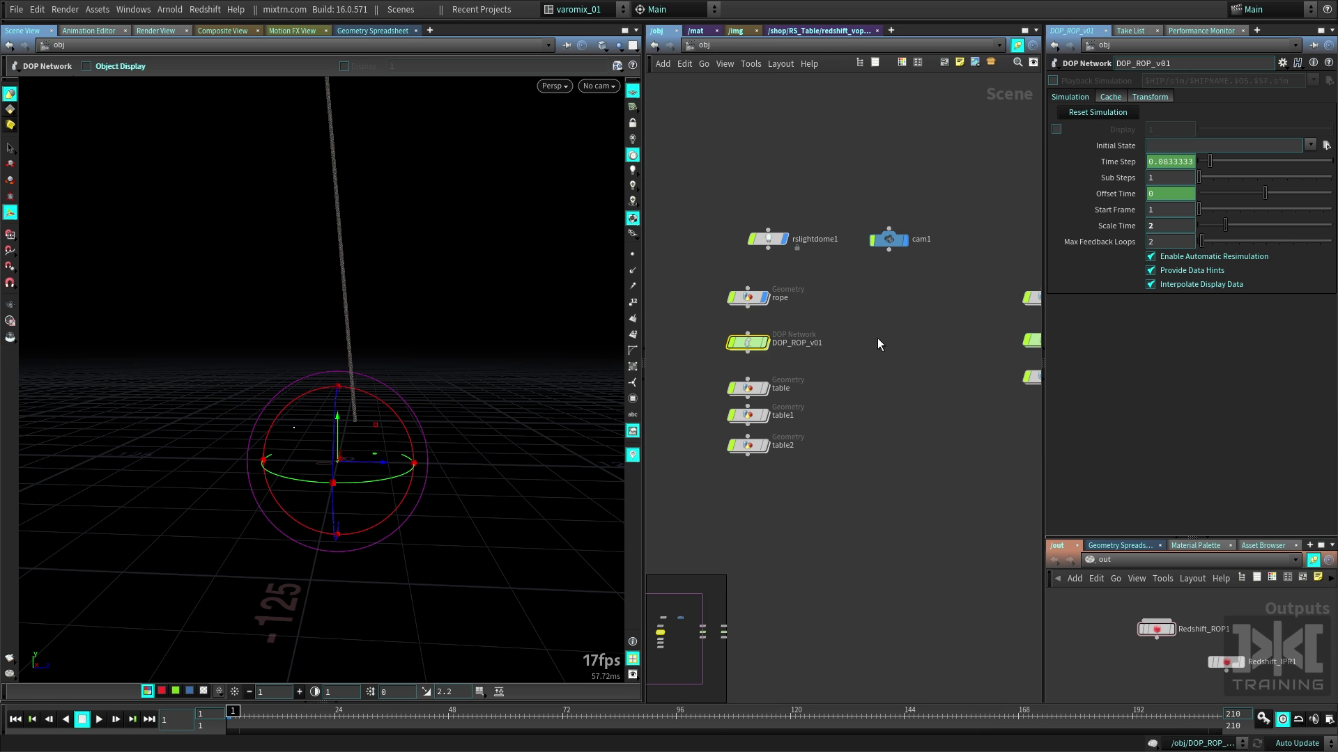
pyautogui.moveTo(868, 328); pyautogui.dragTo(725, 361)
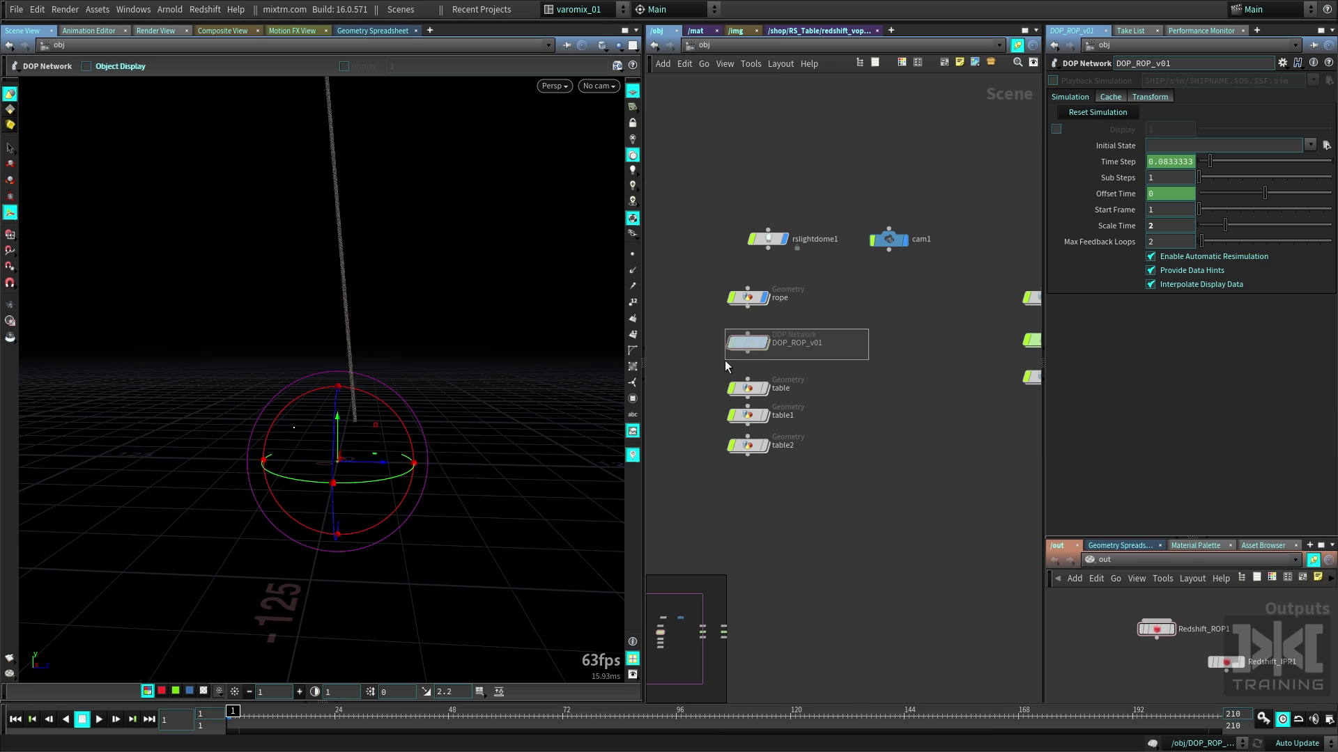
pyautogui.press('Delete')
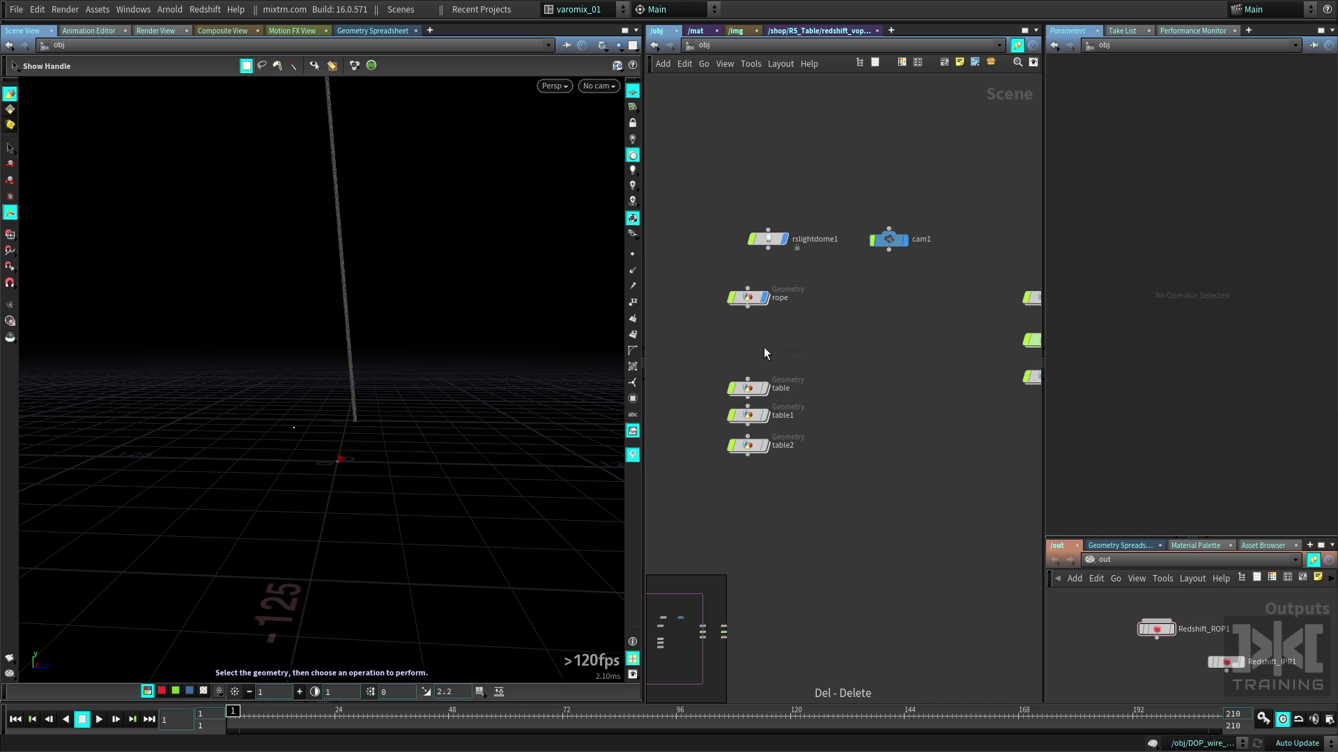
# Step: Create a new DOP network below the rope object, name it DOP_ROPE, and check its contents
pyautogui.press('Tab')
pyautogui.write('d')
pyautogui.press('Return')
pyautogui.click(742, 344)
pyautogui.doubleClick(781, 339)
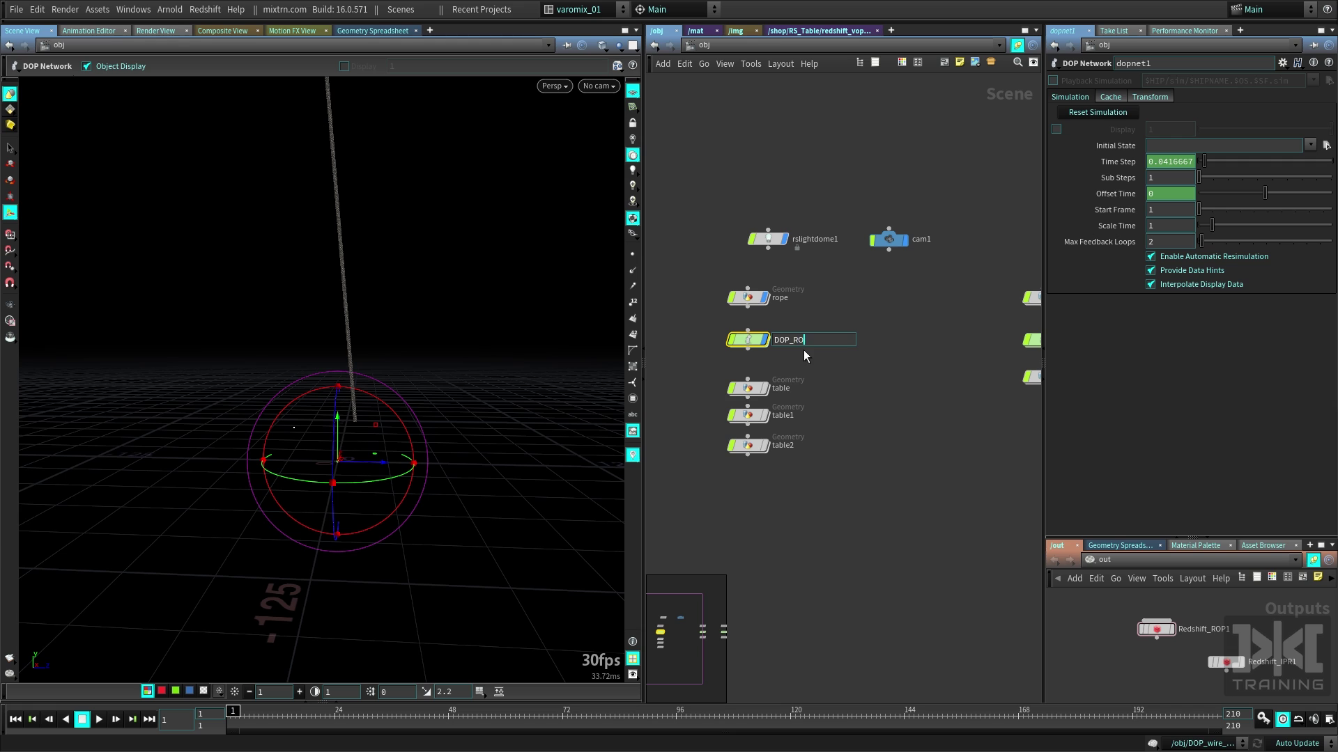
pyautogui.write('DOP_ROPE')
pyautogui.press('Return')
pyautogui.doubleClick(745, 340)
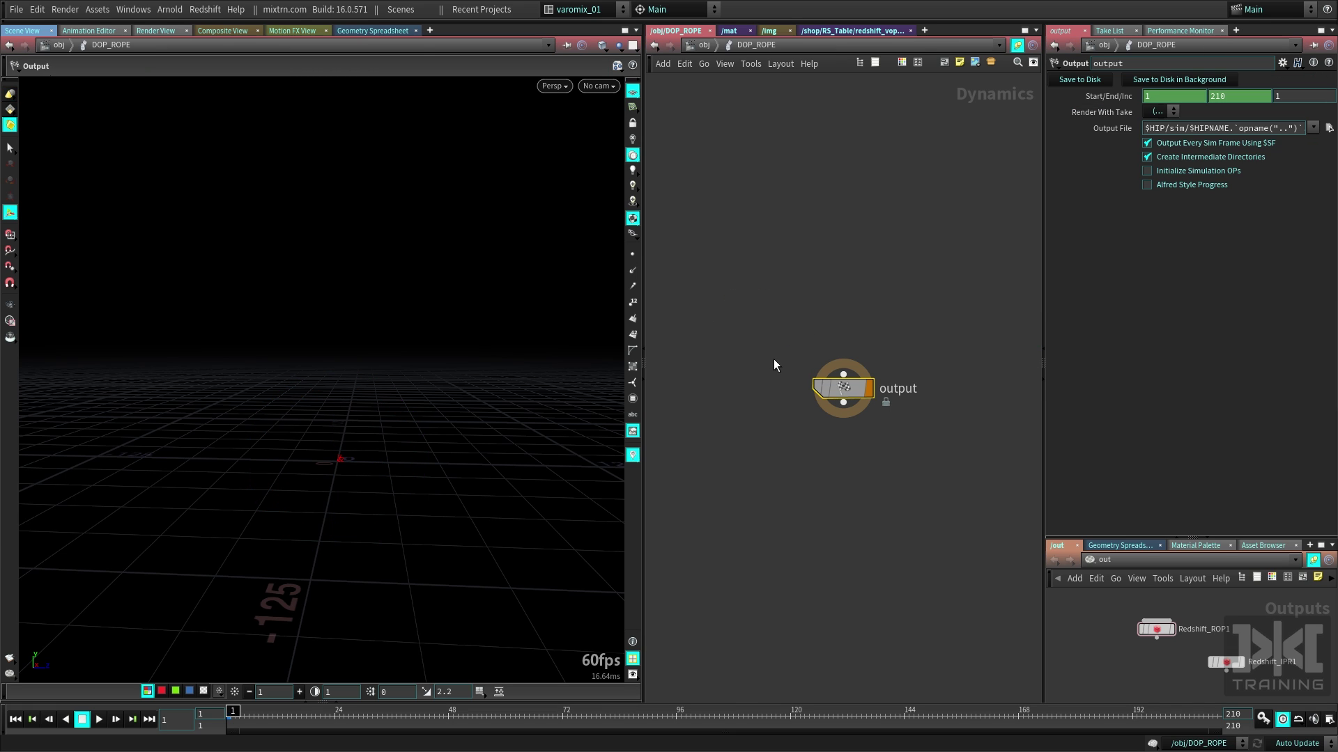
pyautogui.press('u')
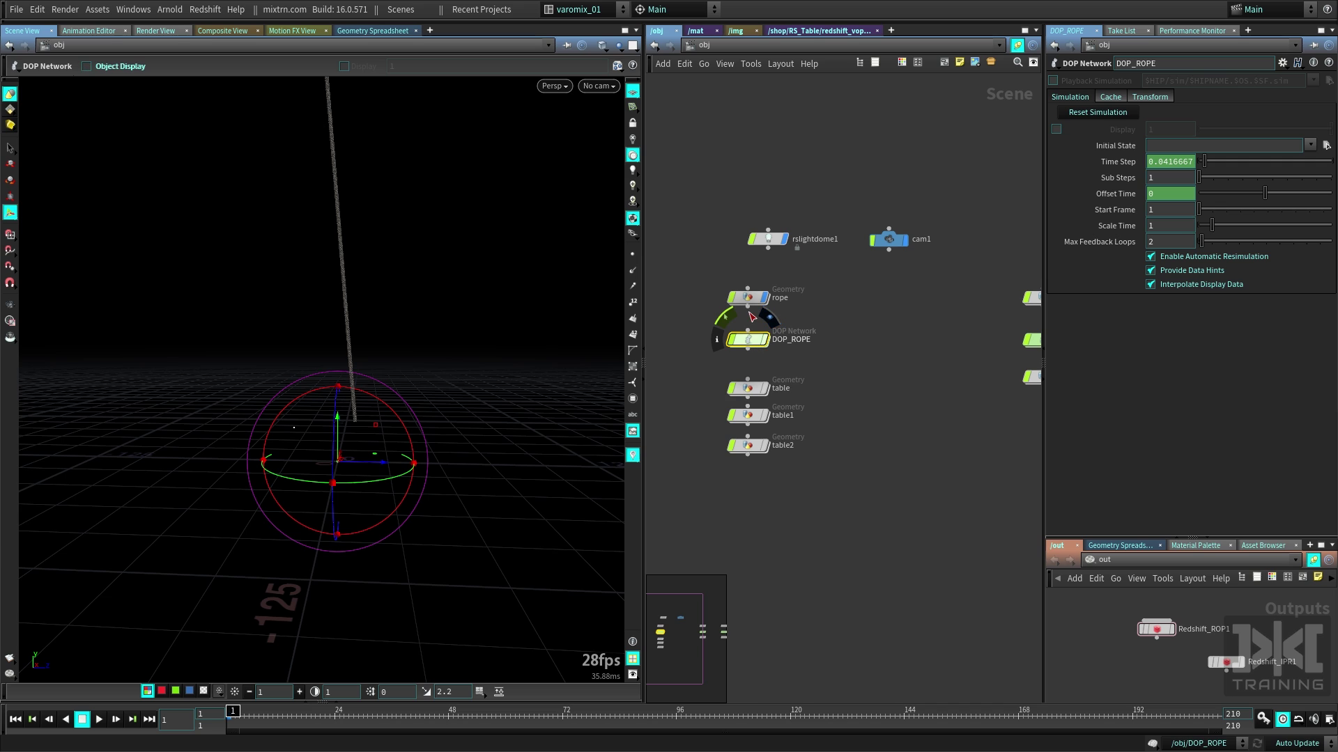
# Step: Convert the rope geometry into a finite element Solid Object inside the DOP_ROPE simulation
pyautogui.click(759, 298)
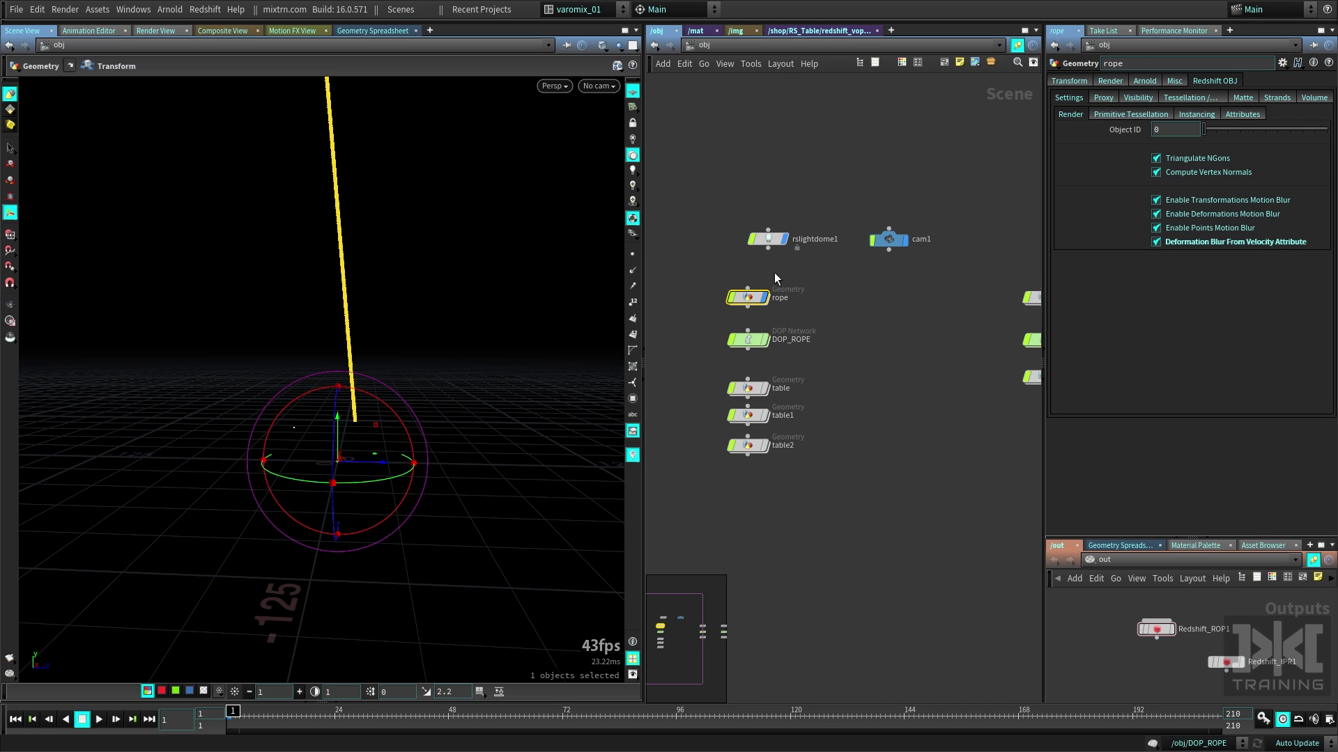
pyautogui.doubleClick(744, 298)
pyautogui.press('u')
pyautogui.click(718, 21)
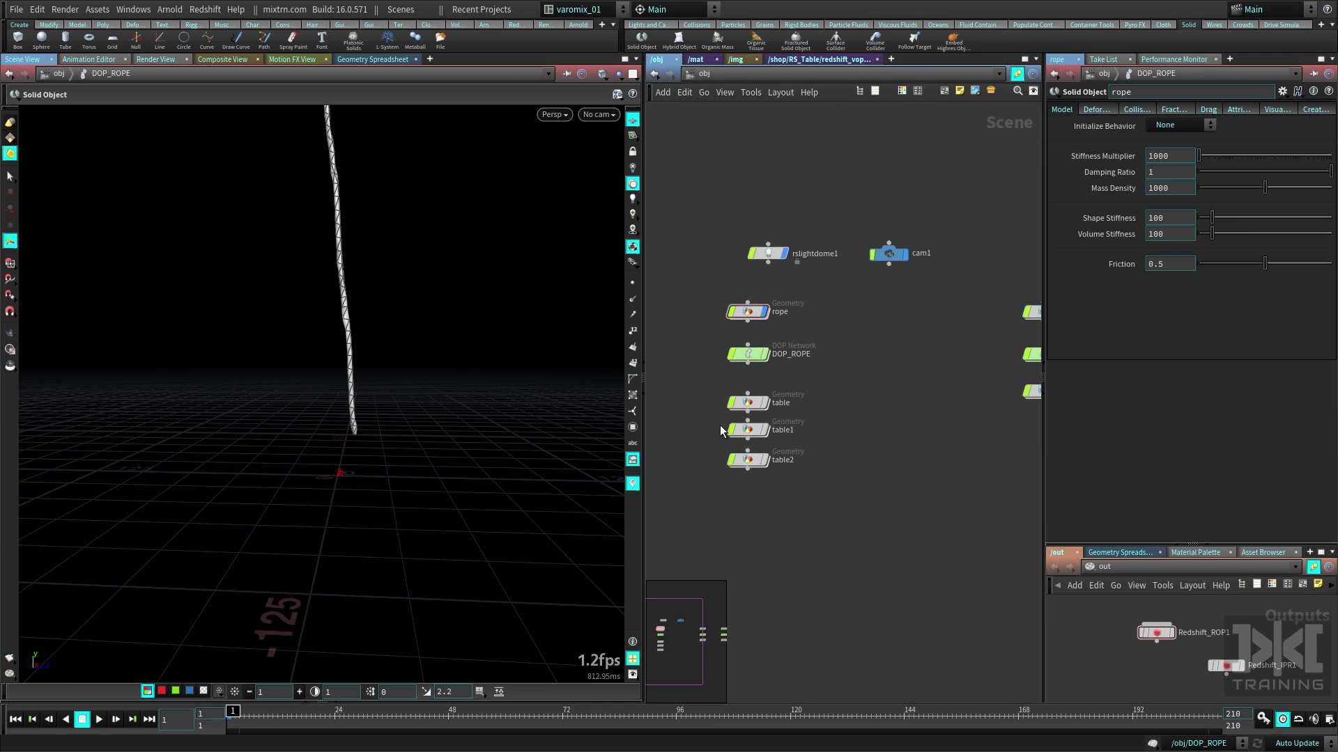
# Step: Inspect the rope's solid mesh, play the simulation to check its motion, and return to the first frame
pyautogui.keyDown('alt'); pyautogui.moveTo(398, 287); pyautogui.dragTo(349, 370, button='middle'); pyautogui.keyUp('alt')
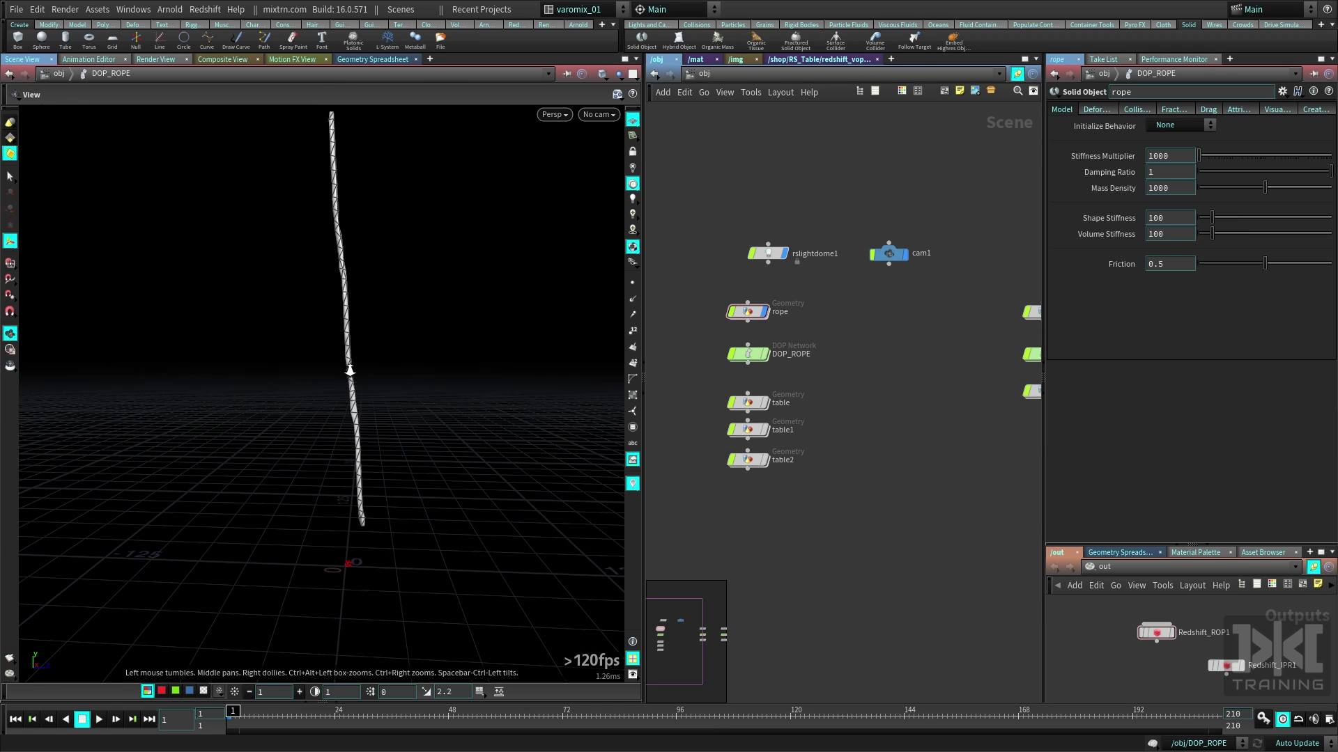
pyautogui.keyDown('alt'); pyautogui.moveTo(349, 370); pyautogui.dragTo(384, 623, button='right'); pyautogui.keyUp('alt')
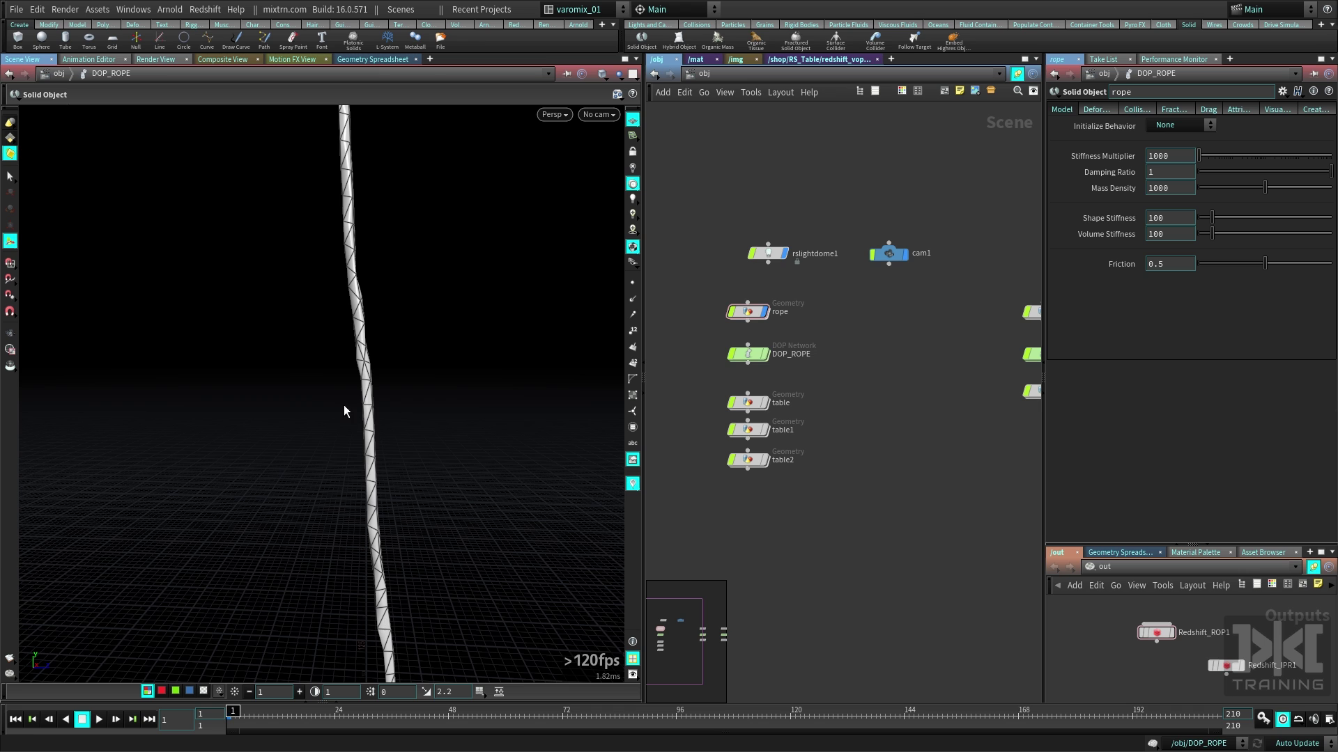
pyautogui.press('Escape')
pyautogui.moveTo(432, 228); pyautogui.dragTo(343, 489)
pyautogui.keyDown('alt'); pyautogui.moveTo(344, 490); pyautogui.dragTo(432, 439, button='middle'); pyautogui.keyUp('alt')
pyautogui.keyDown('alt'); pyautogui.moveTo(432, 439); pyautogui.dragTo(421, 328, button='right'); pyautogui.keyUp('alt')
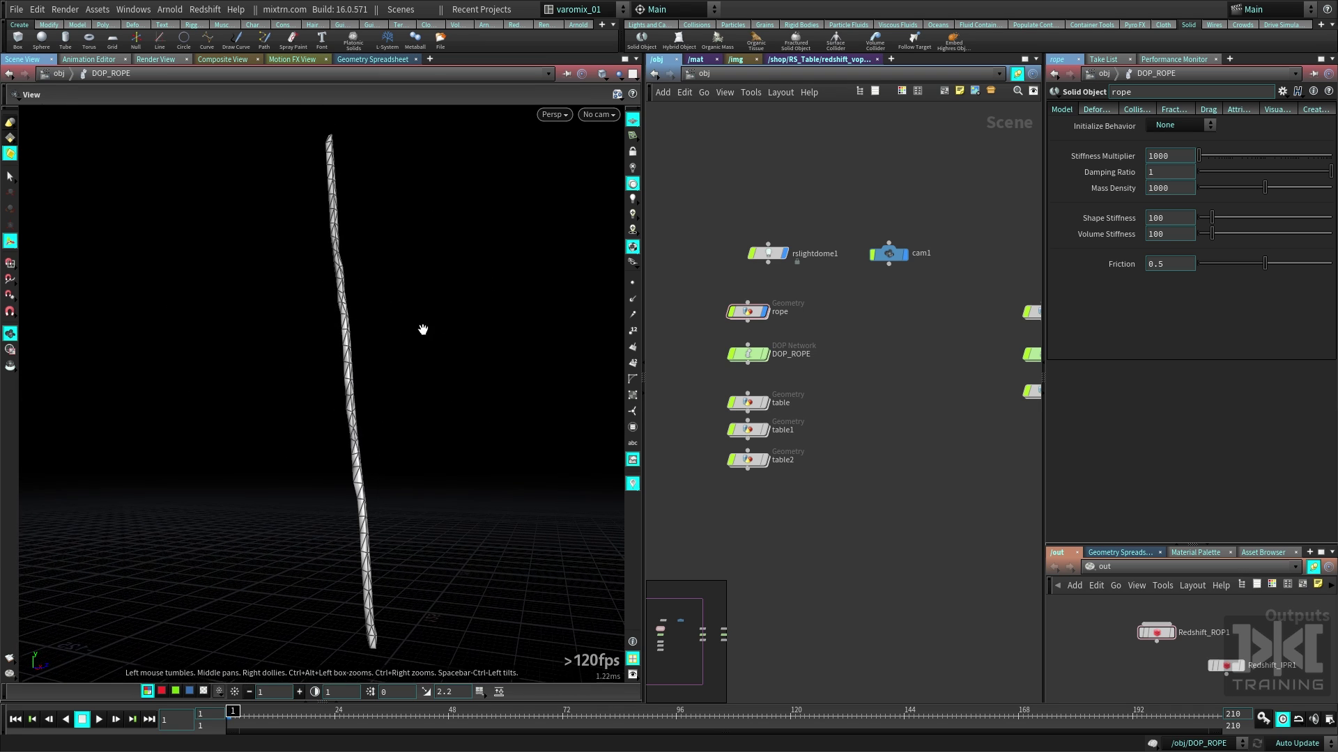
pyautogui.press('Up')
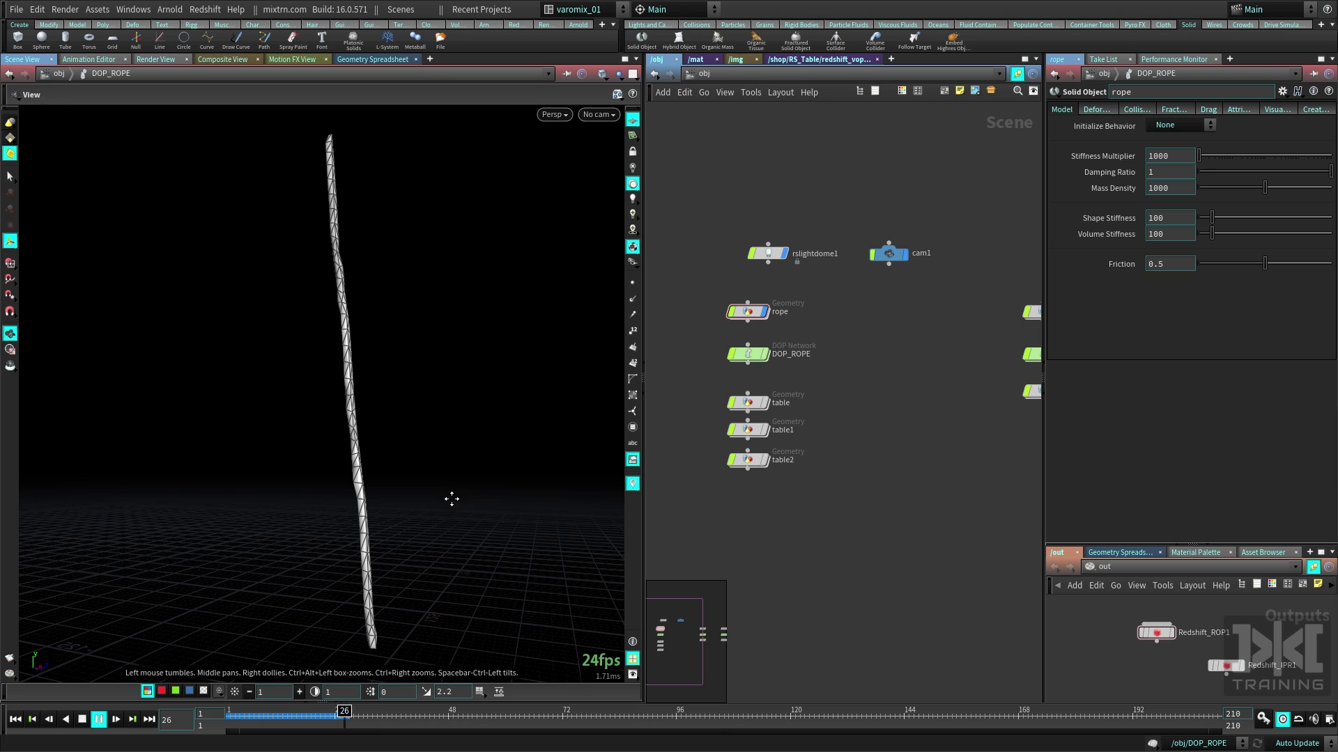
pyautogui.press('Escape')
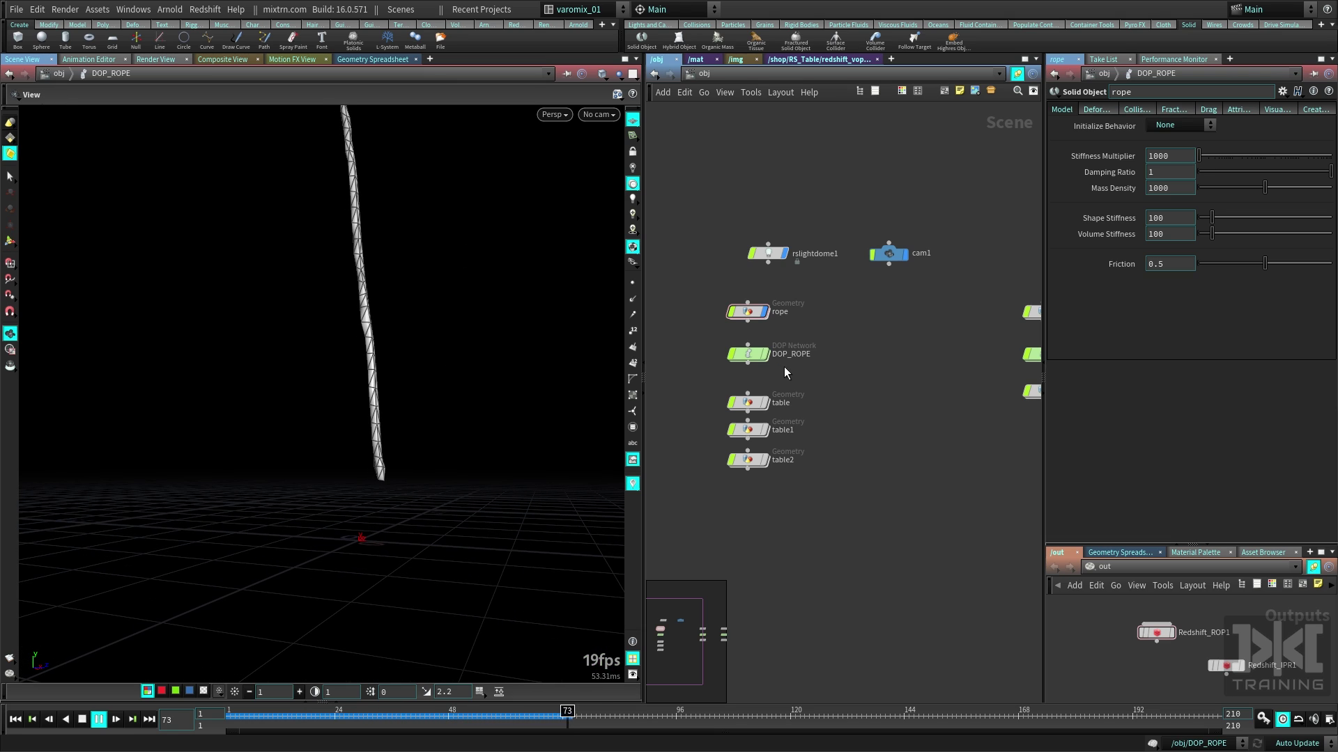
pyautogui.hotkey('ctrl', 'Up')
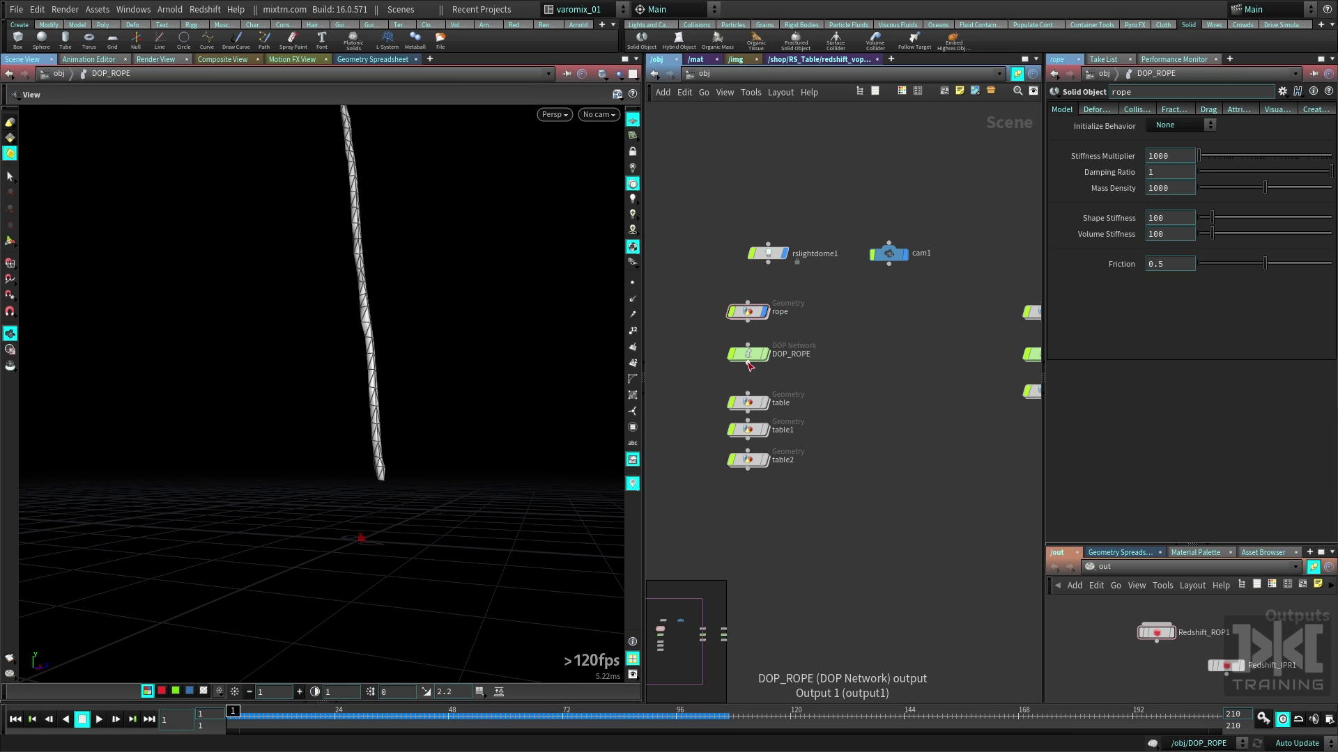
# Step: Add a Gravity Force inside DOP_ROPE between the final merge and the output
pyautogui.doubleClick(762, 362)
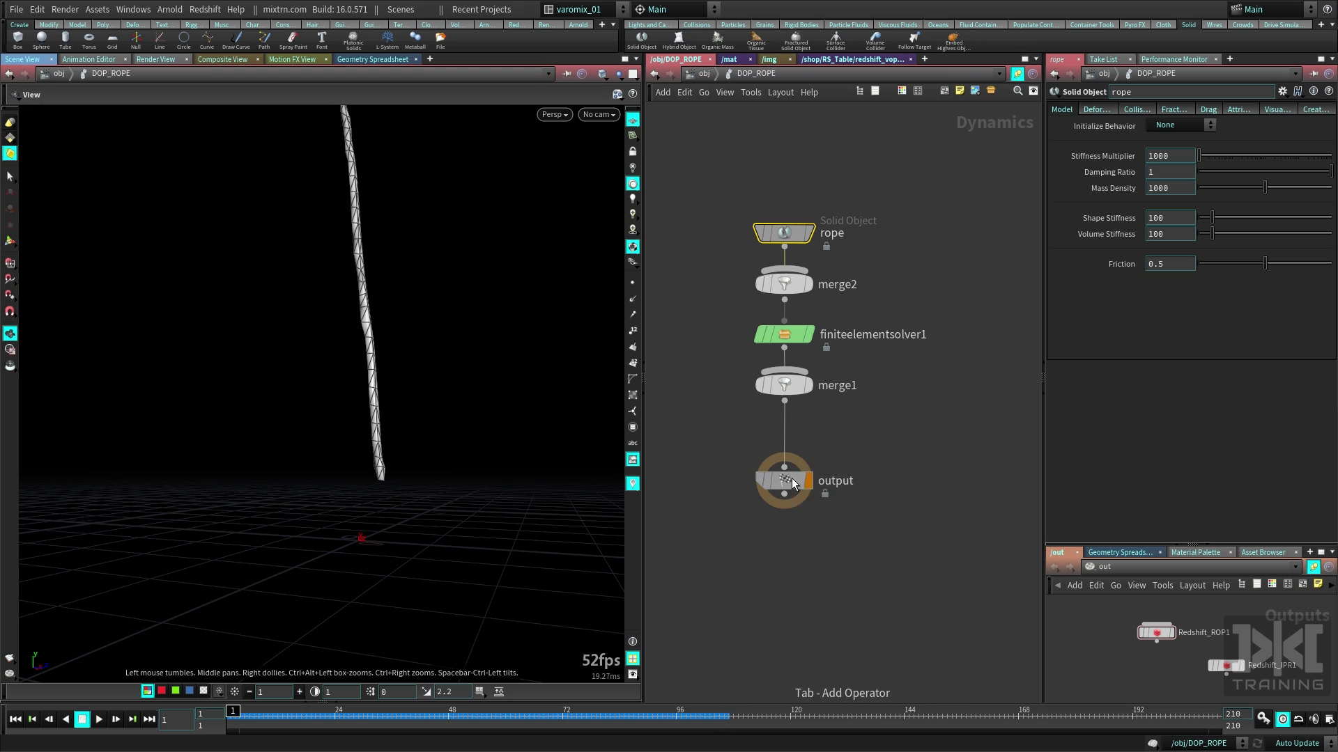
pyautogui.press('Tab')
pyautogui.write('gr')
pyautogui.press('Return')
pyautogui.click(799, 454)
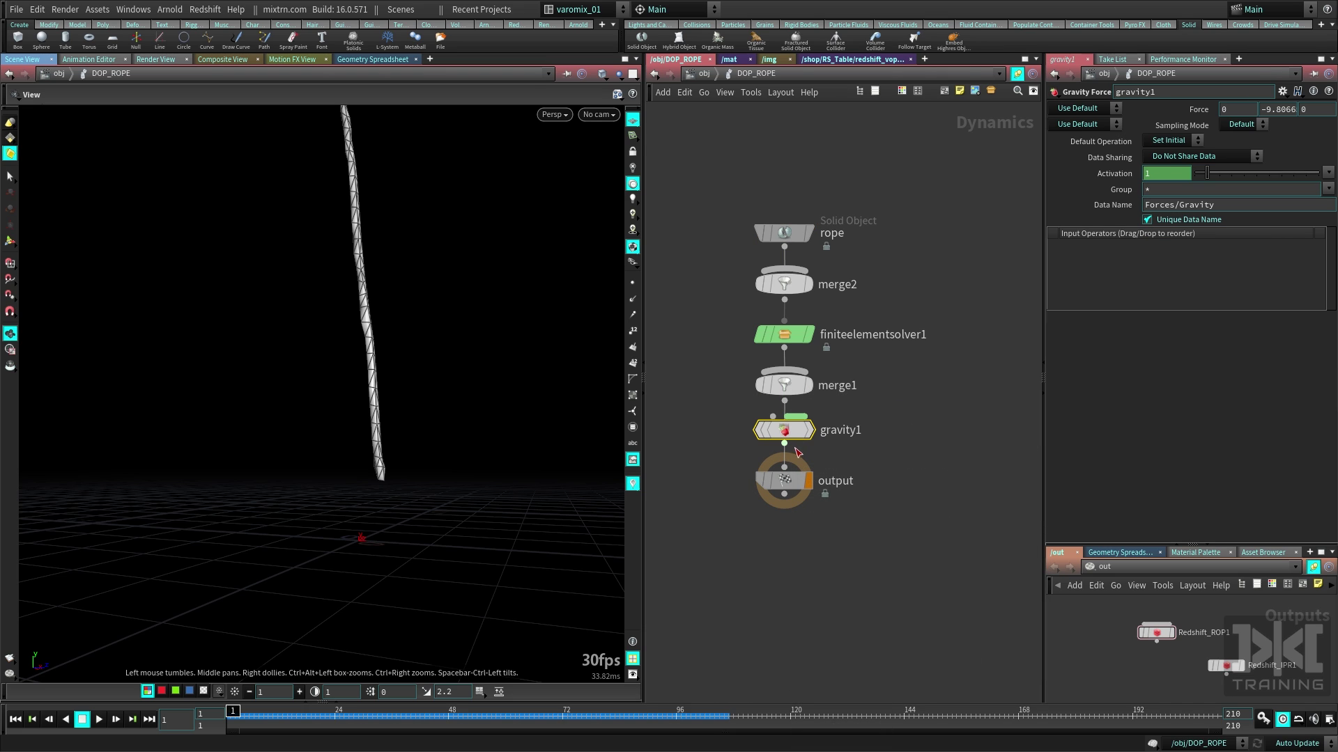
pyautogui.moveTo(798, 436)
pyautogui.mouseDown()
pyautogui.moveTo(797, 449)
pyautogui.moveTo(796, 435)
pyautogui.mouseUp()
# Step: Play the simulation to check how the rope reacts to gravity, and rewind to the first frame
pyautogui.press('Up')
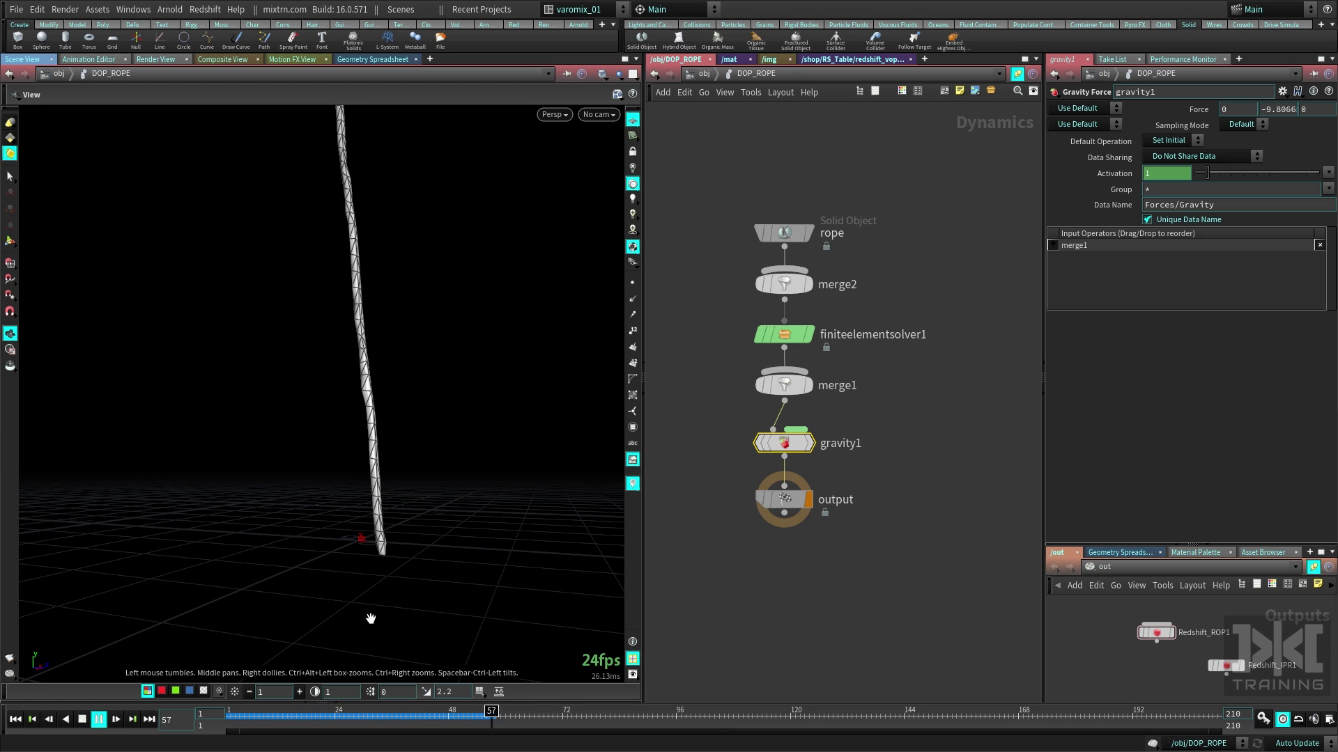
pyautogui.click(82, 720)
pyautogui.click(16, 719)
pyautogui.press('h')
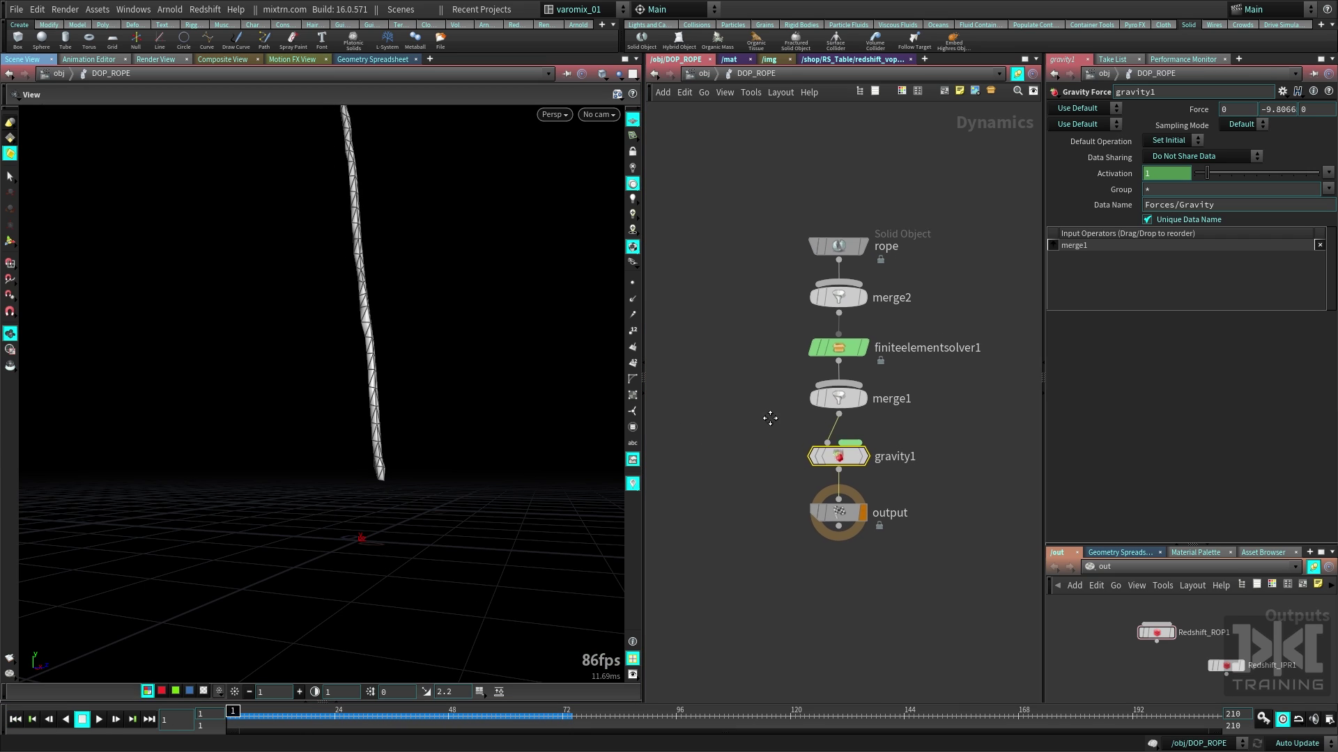
# Step: Add a Ground Plane to the simulation and connect it to merge1 alongside the finite element solver
pyautogui.press('Tab')
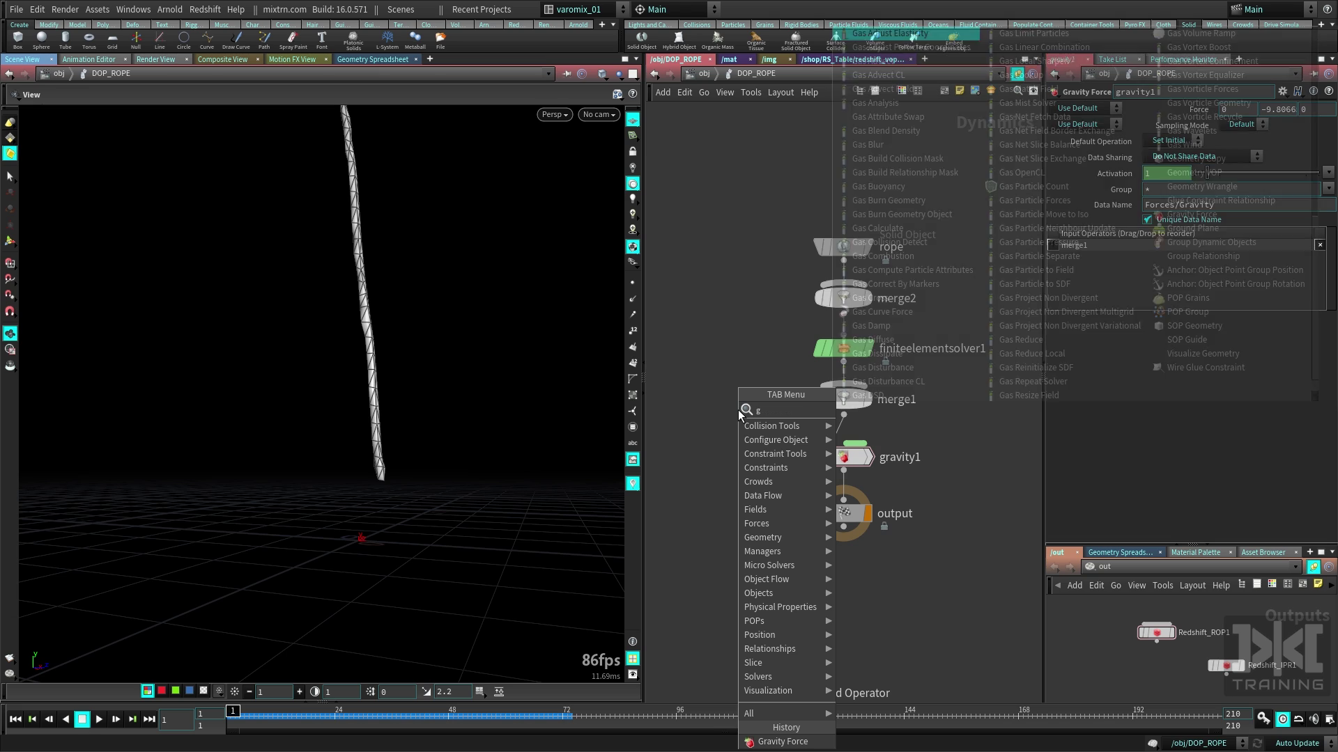
pyautogui.write('grou')
pyautogui.click(907, 411)
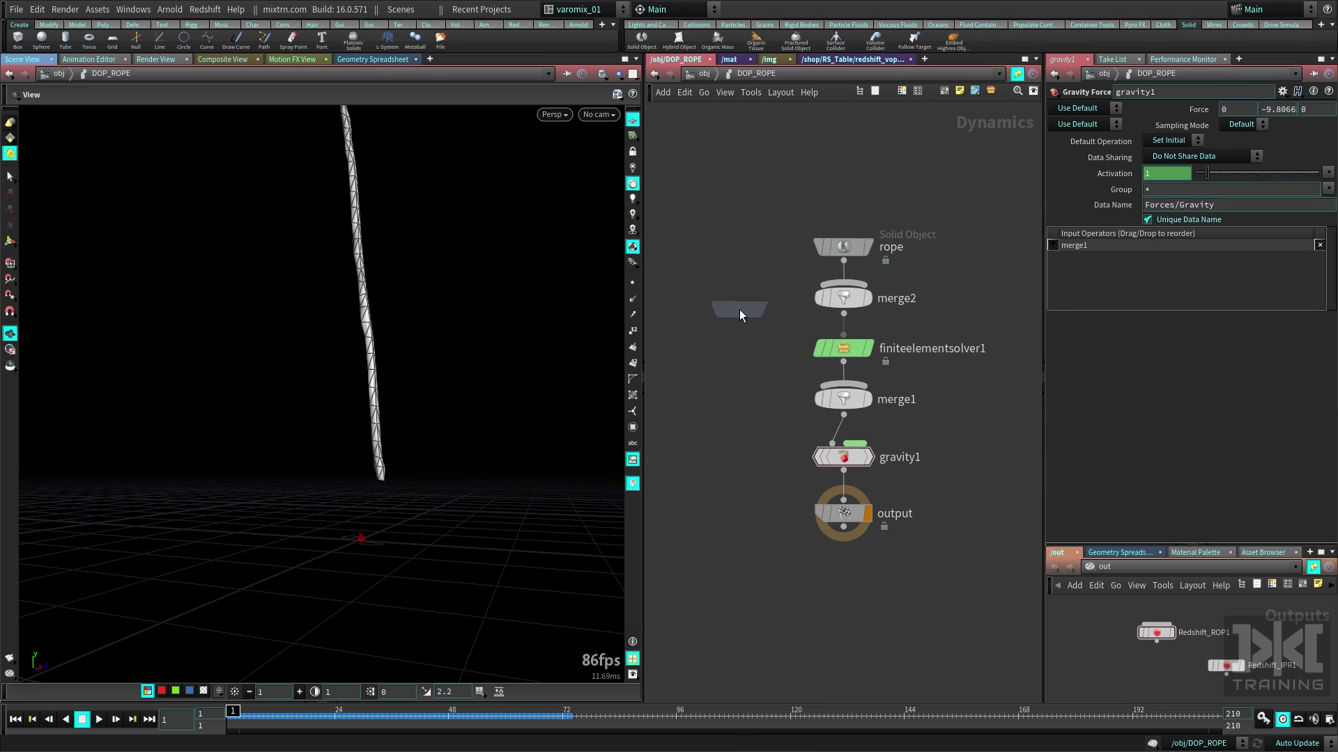
pyautogui.click(741, 309)
pyautogui.click(739, 323)
pyautogui.click(782, 435)
pyautogui.moveTo(740, 310); pyautogui.dragTo(725, 356)
pyautogui.moveTo(849, 396); pyautogui.dragTo(849, 401)
# Step: Set merge1's affector relationship to Left Inputs Affect Right Inputs and move the ground plane ahead of the finite element solver in its inputs
pyautogui.click(1201, 127)
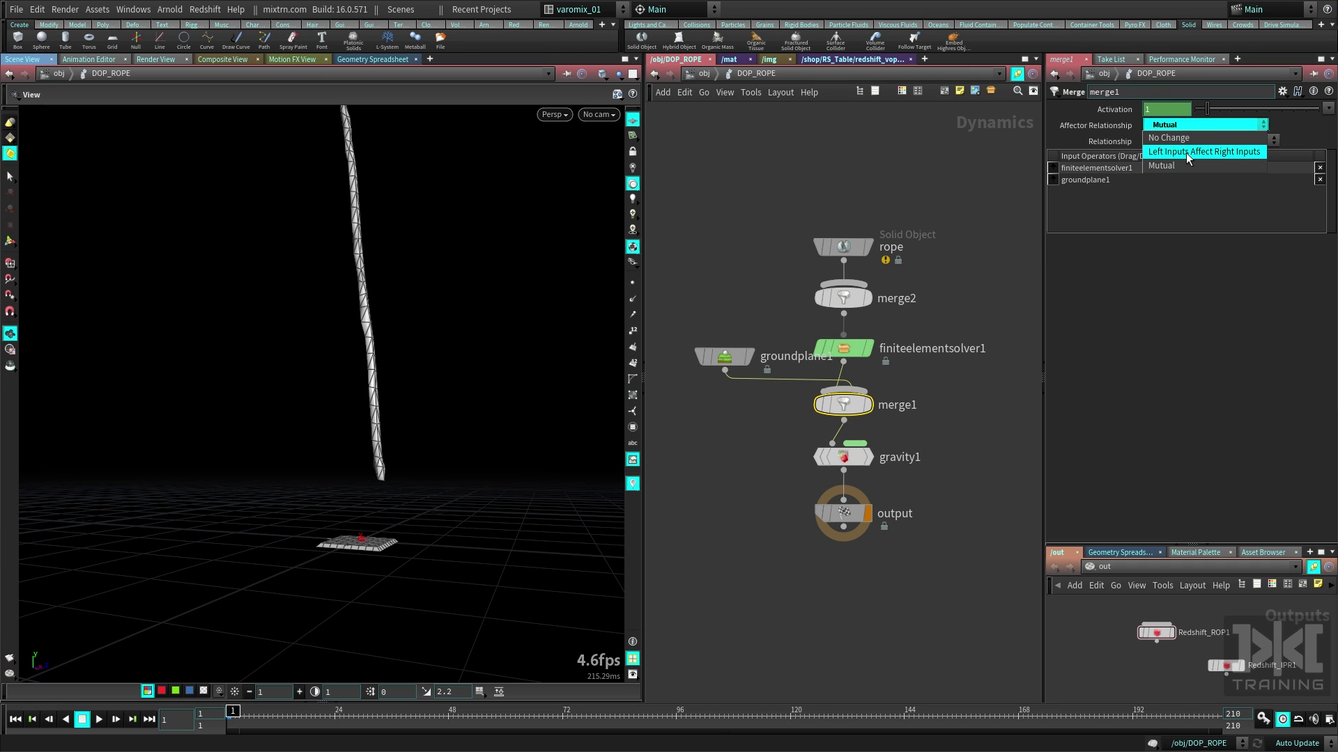
pyautogui.click(1186, 152)
pyautogui.moveTo(1052, 180); pyautogui.dragTo(1054, 167)
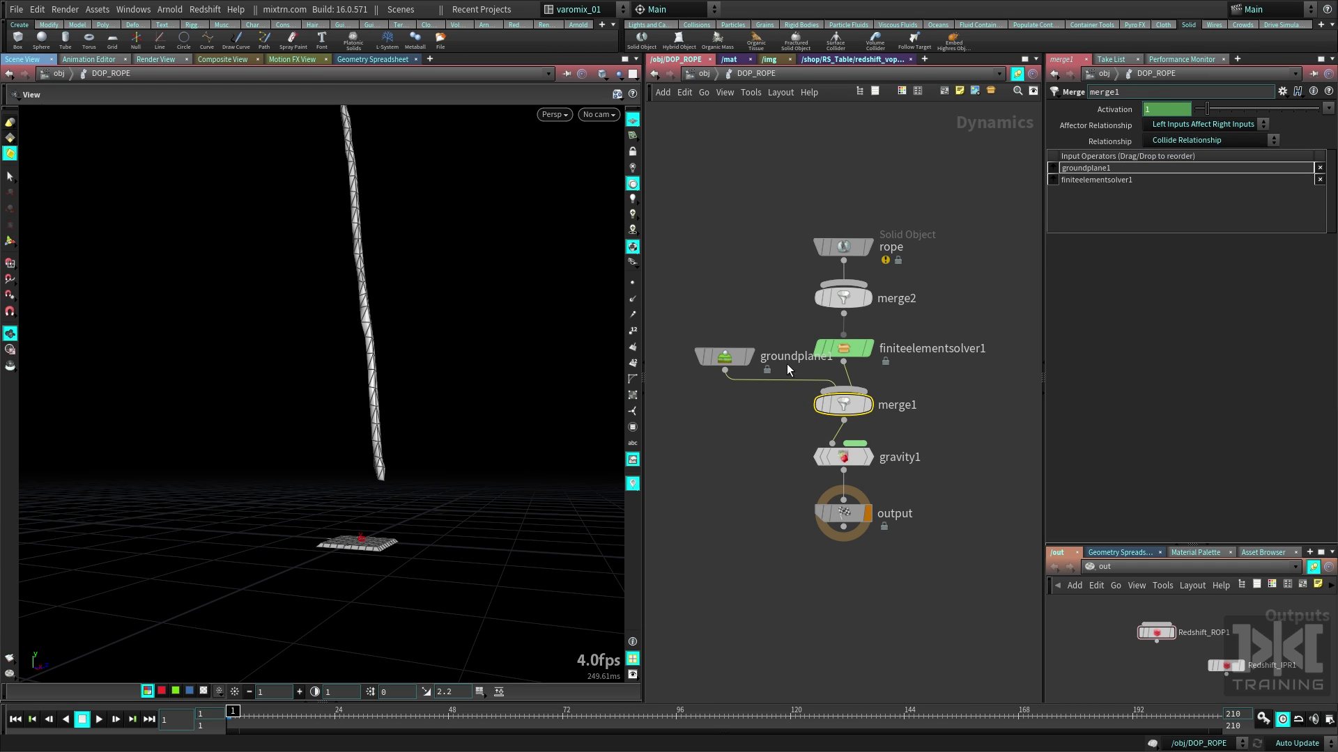
# Step: Play the simulation, stop it once the rope lands and examine up close how its lower end meets the ground plane
pyautogui.press('Up')
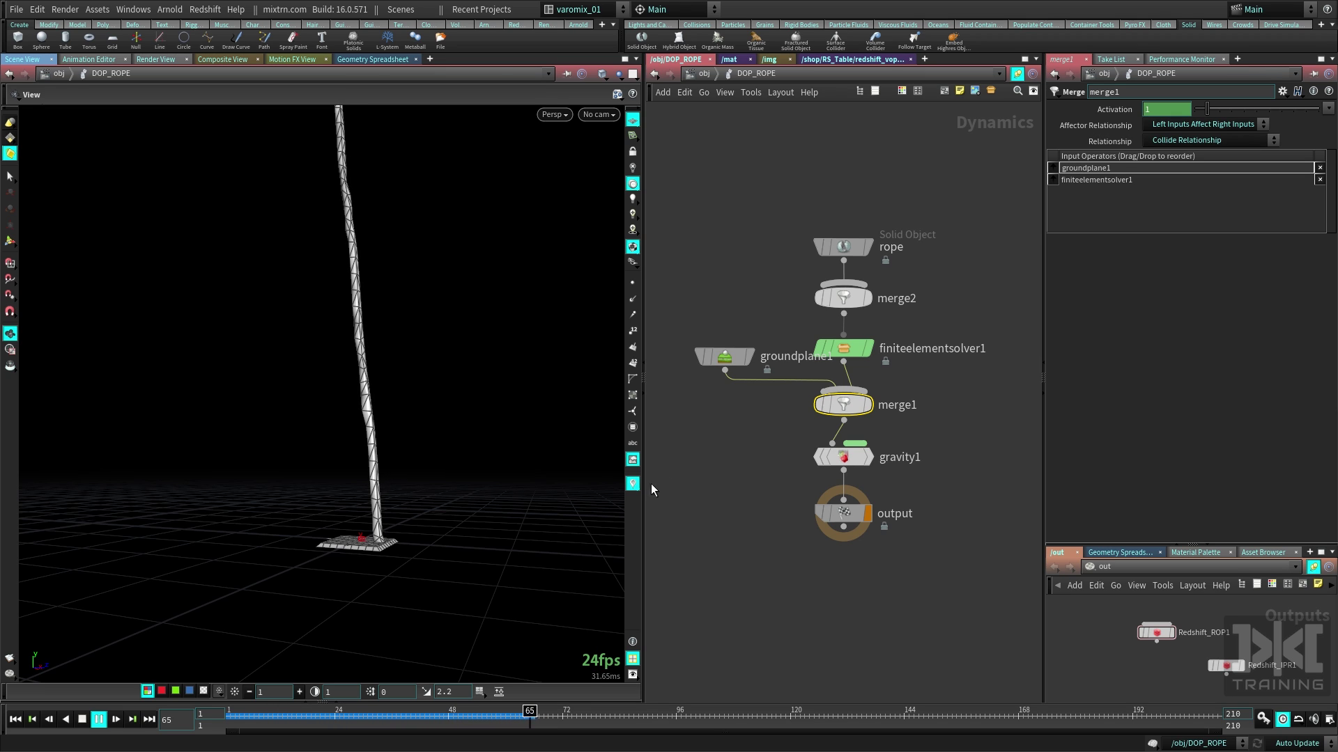
pyautogui.click(82, 720)
pyautogui.keyDown('alt'); pyautogui.moveTo(331, 631); pyautogui.dragTo(315, 537); pyautogui.keyUp('alt')
pyautogui.moveTo(315, 537); pyautogui.dragTo(526, 529, button='right')
pyautogui.moveTo(525, 529); pyautogui.dragTo(412, 436)
pyautogui.moveTo(412, 436); pyautogui.dragTo(381, 426, button='right')
pyautogui.moveTo(381, 426); pyautogui.dragTo(463, 481)
pyautogui.moveTo(463, 481); pyautogui.dragTo(490, 513, button='right')
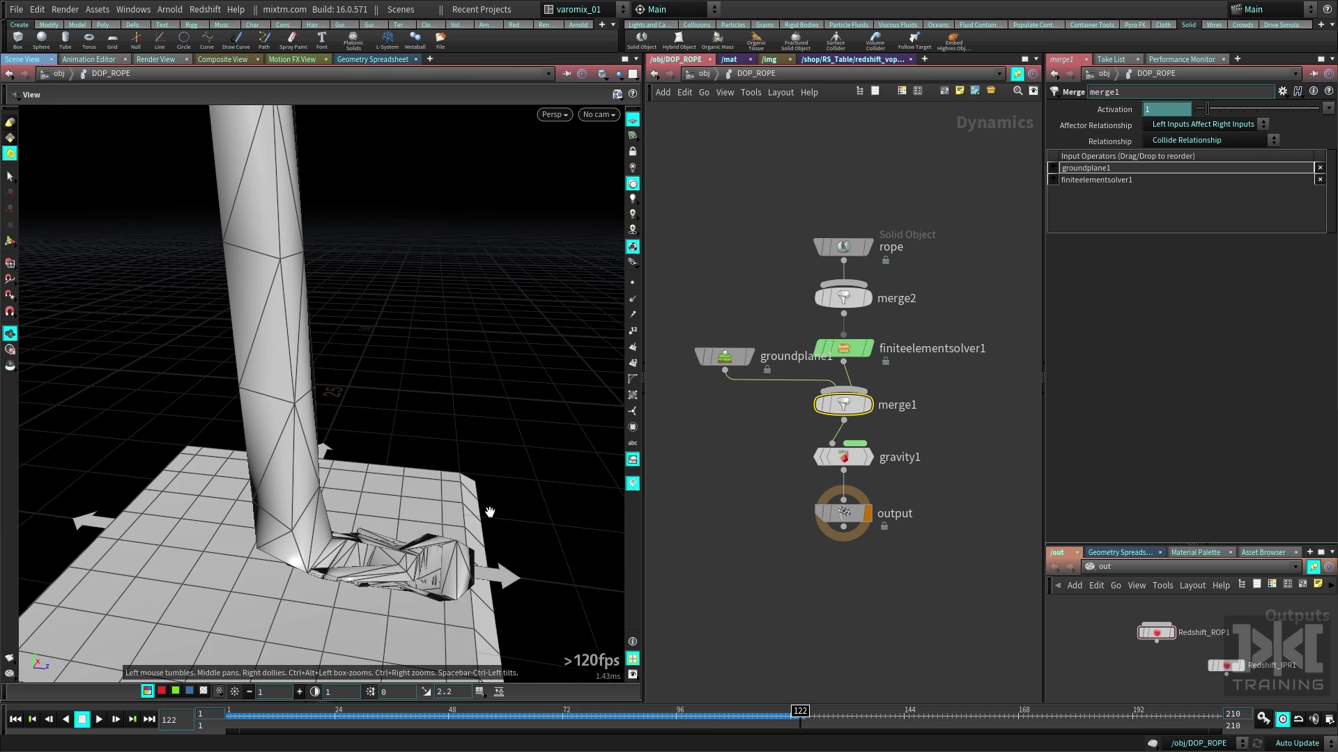
pyautogui.moveTo(418, 558); pyautogui.dragTo(408, 420, button='middle')
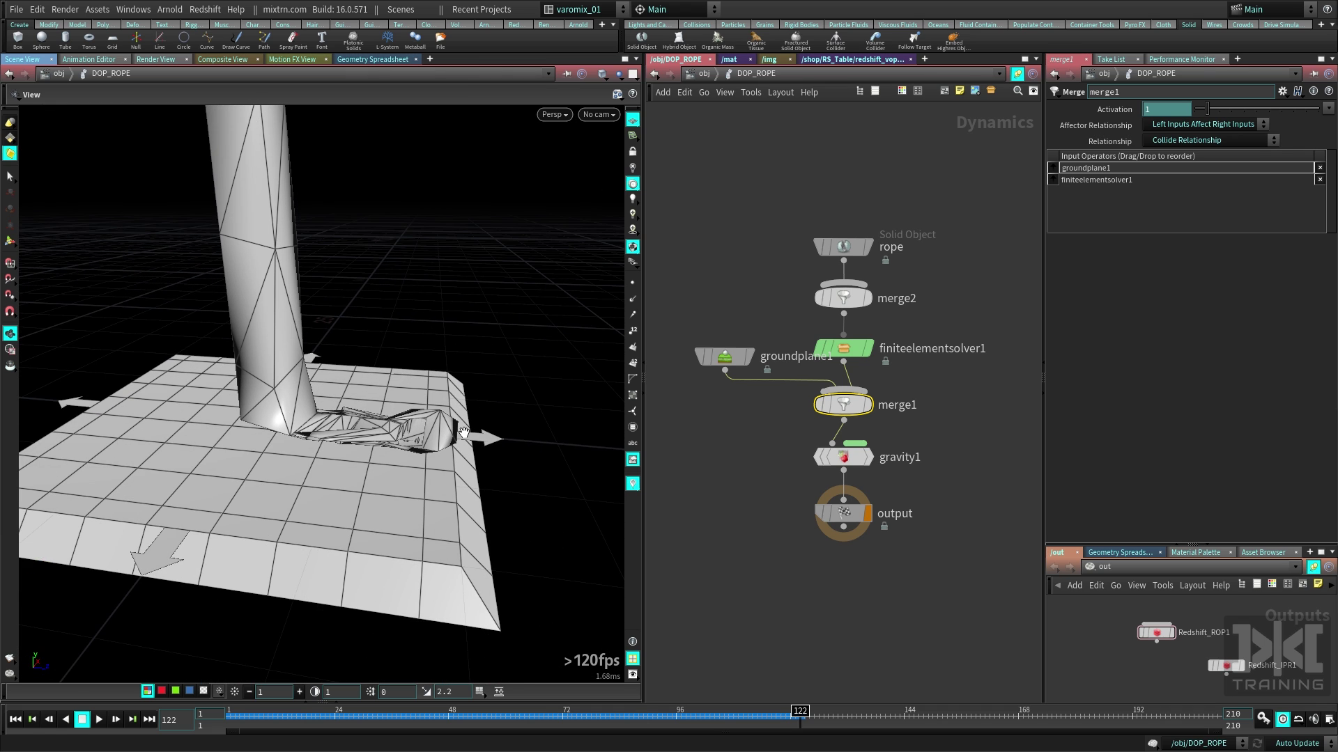
# Step: Replay the rope's ground contact in close-up from the first frame, check it from a lower angle and rewind
pyautogui.hotkey('ctrl', 'Up')
pyautogui.press('Up')
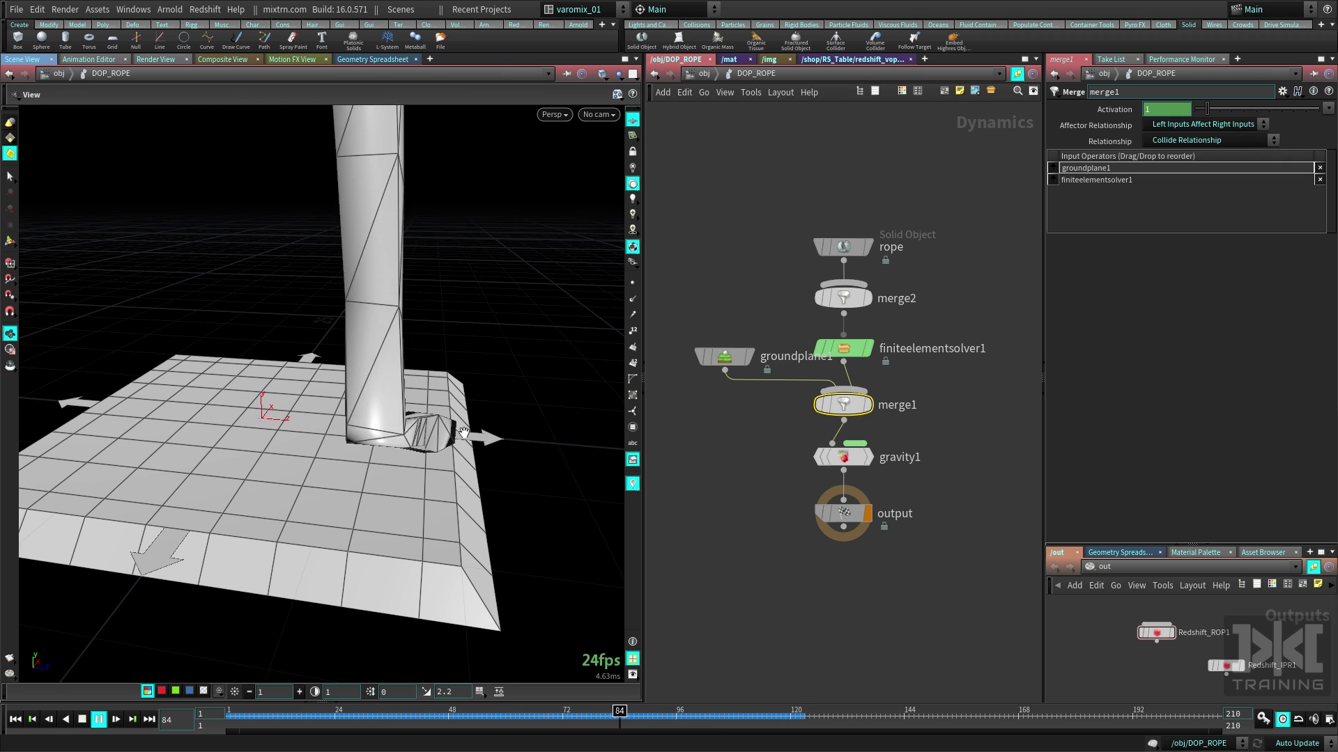
pyautogui.press('Up')
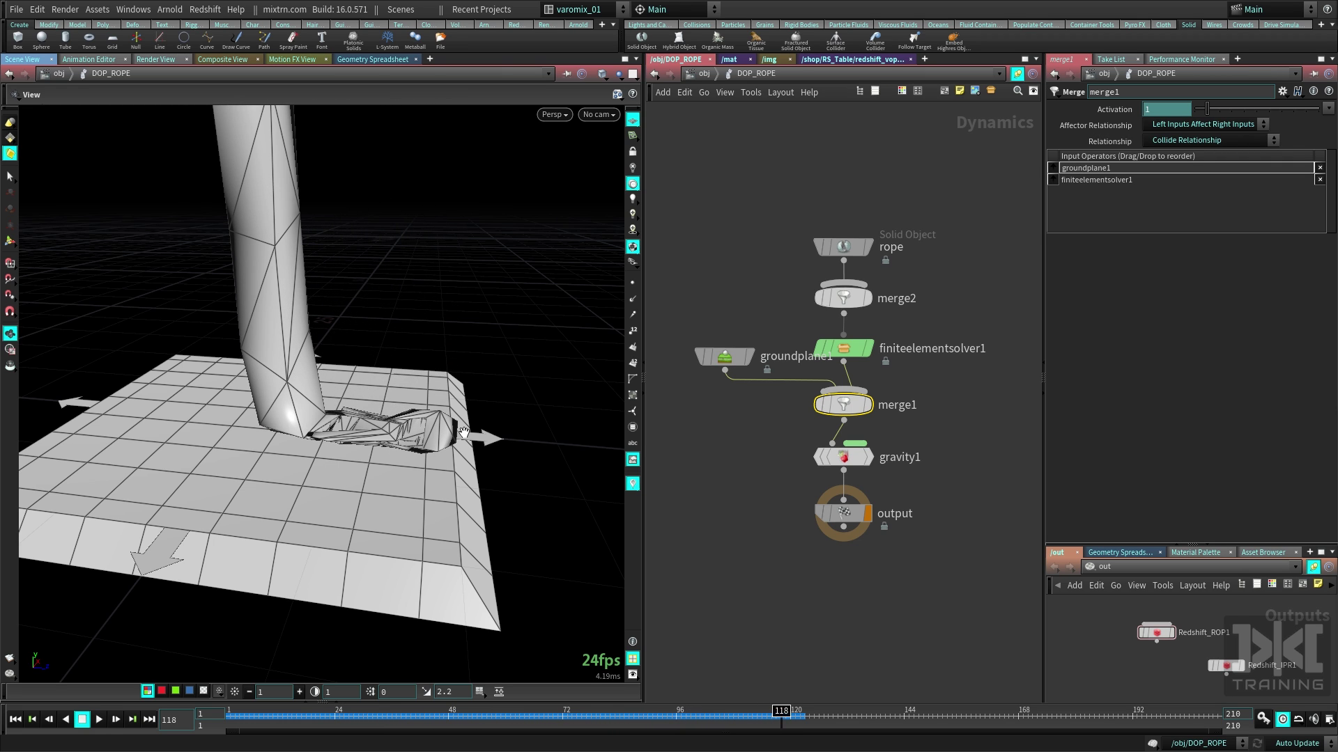
pyautogui.moveTo(463, 433); pyautogui.dragTo(383, 359)
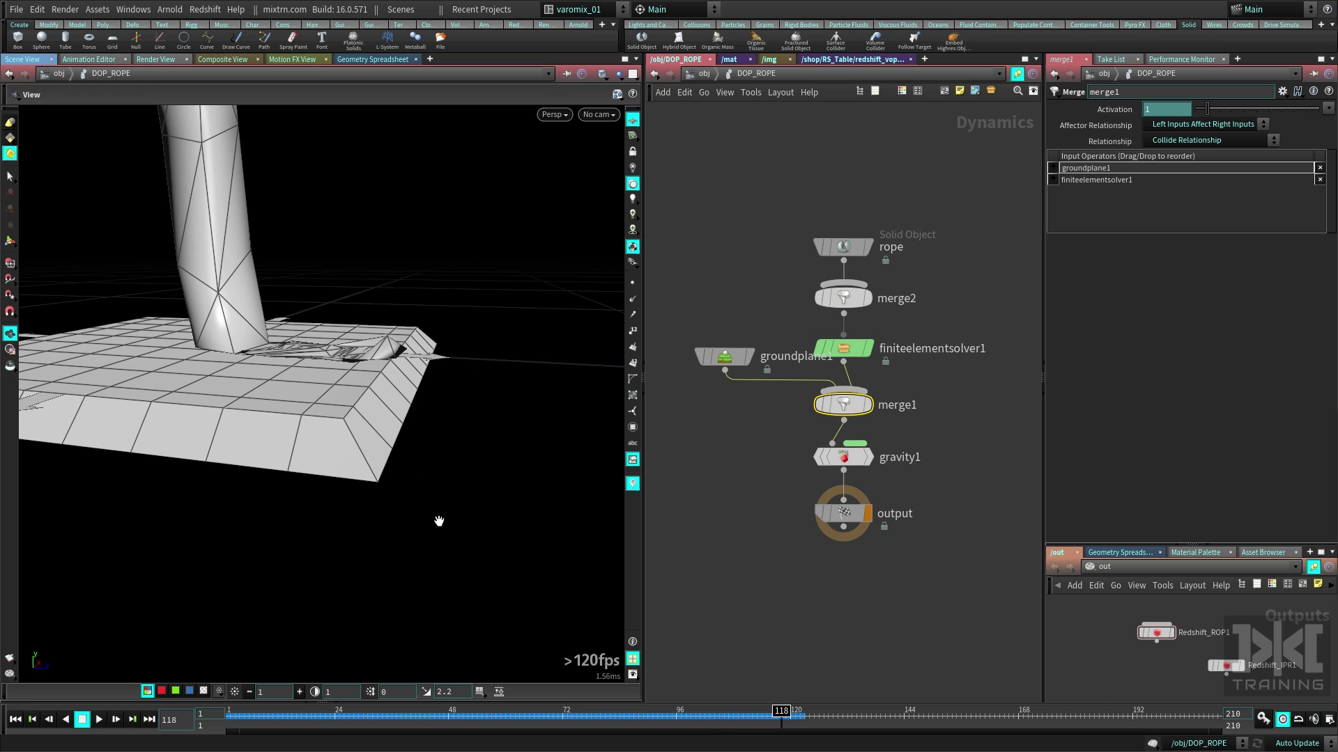
pyautogui.hotkey('ctrl', 'Up')
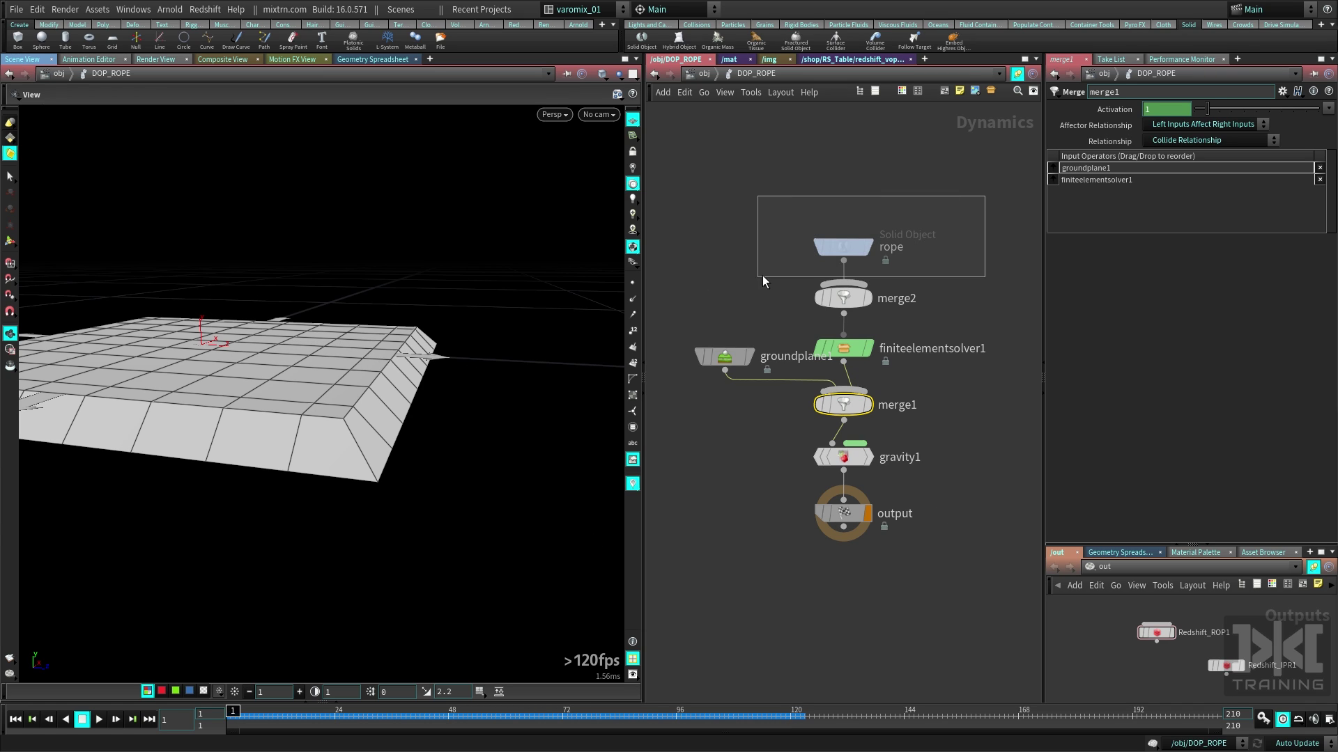
# Step: Try the Rubber preset as the rope solid object's Initialize Behavior and play the simulation with the whole rope in view
pyautogui.click(851, 249)
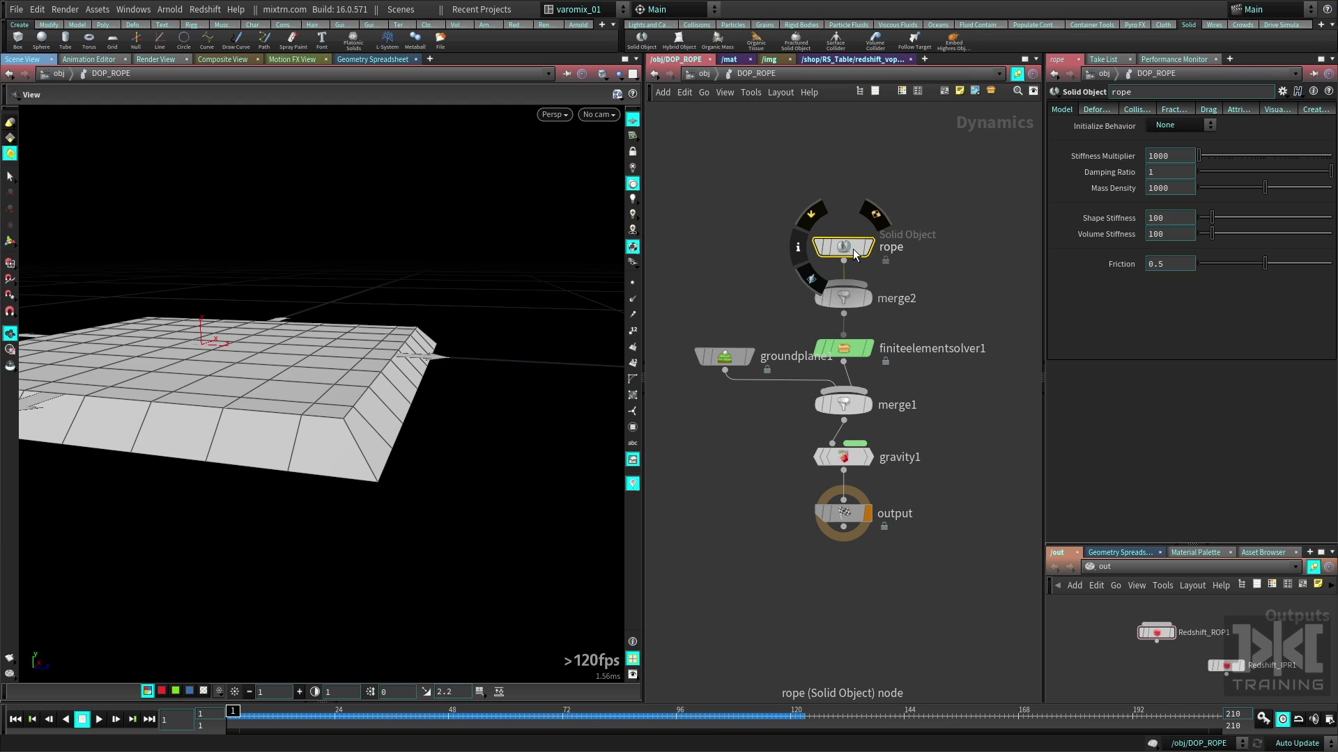
pyautogui.click(1210, 125)
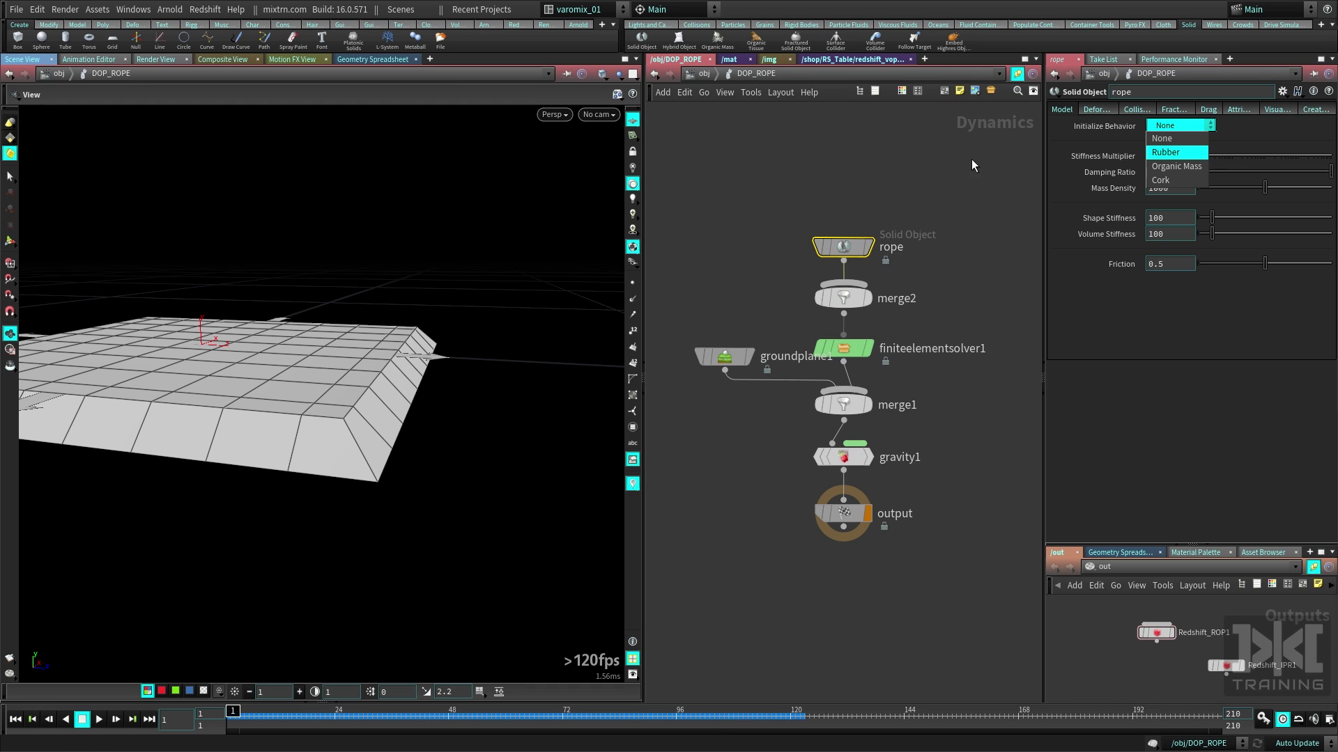
pyautogui.click(1176, 152)
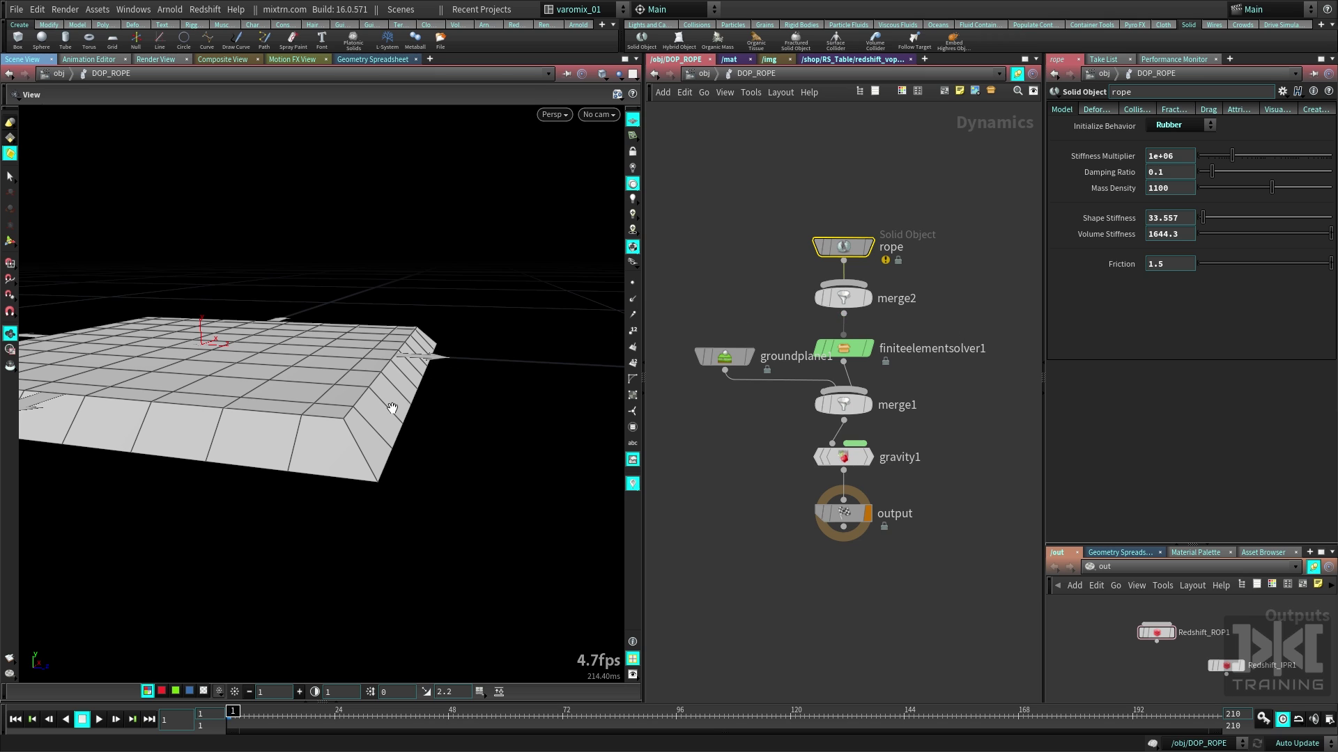
pyautogui.moveTo(478, 404); pyautogui.dragTo(149, 443, button='right')
pyautogui.moveTo(359, 402); pyautogui.dragTo(424, 451, button='middle')
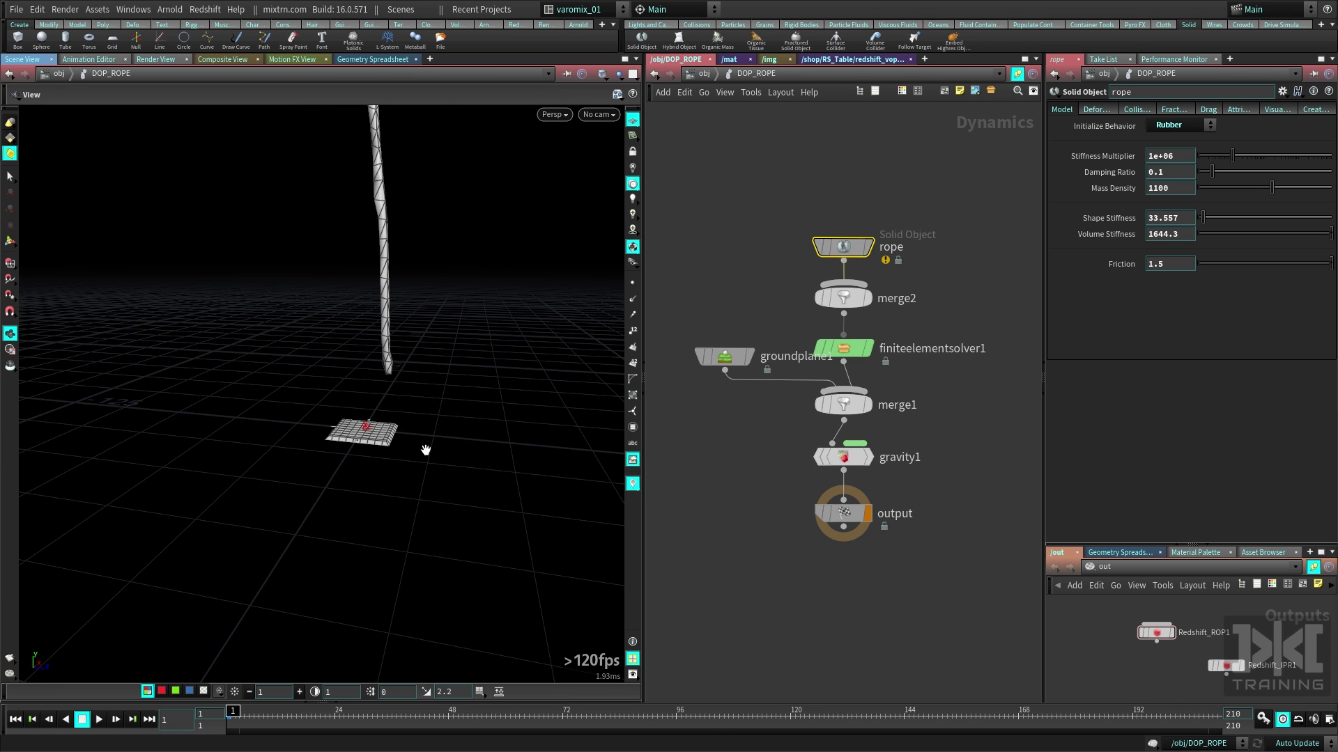
pyautogui.press('Up')
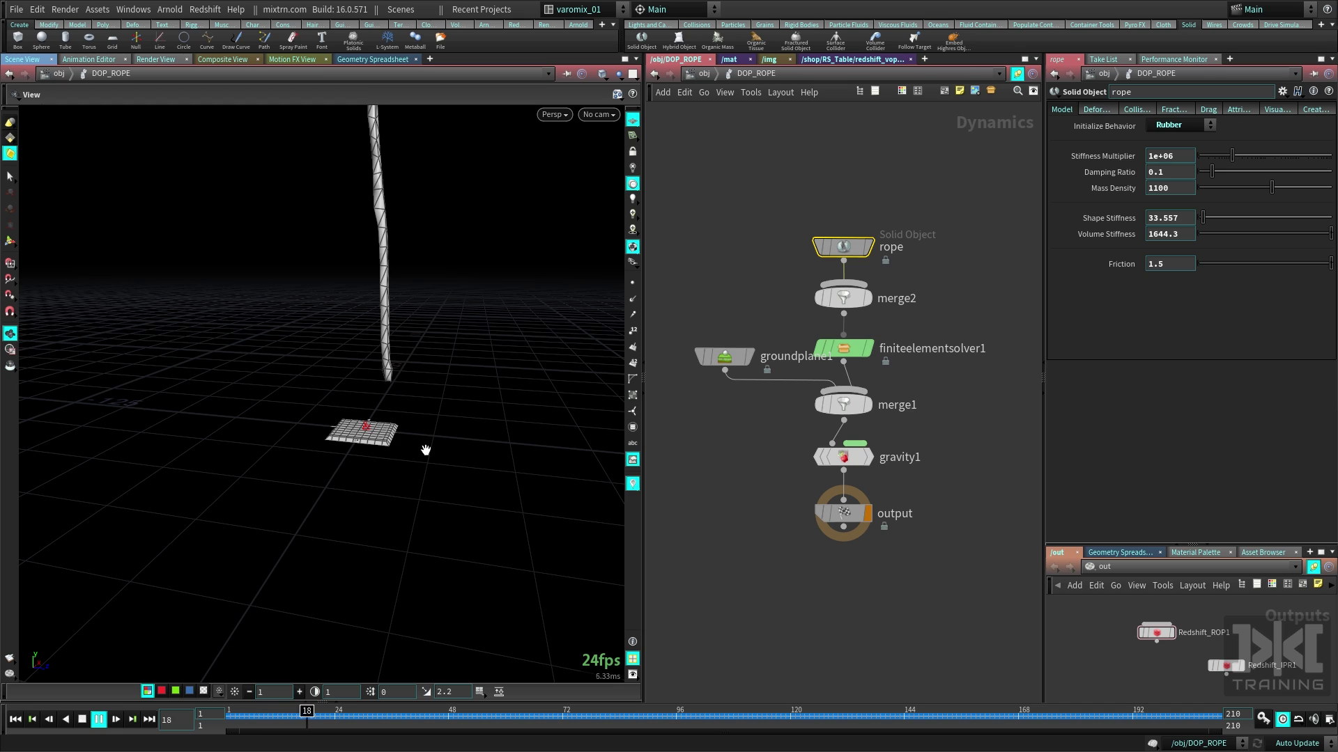
pyautogui.press('Up')
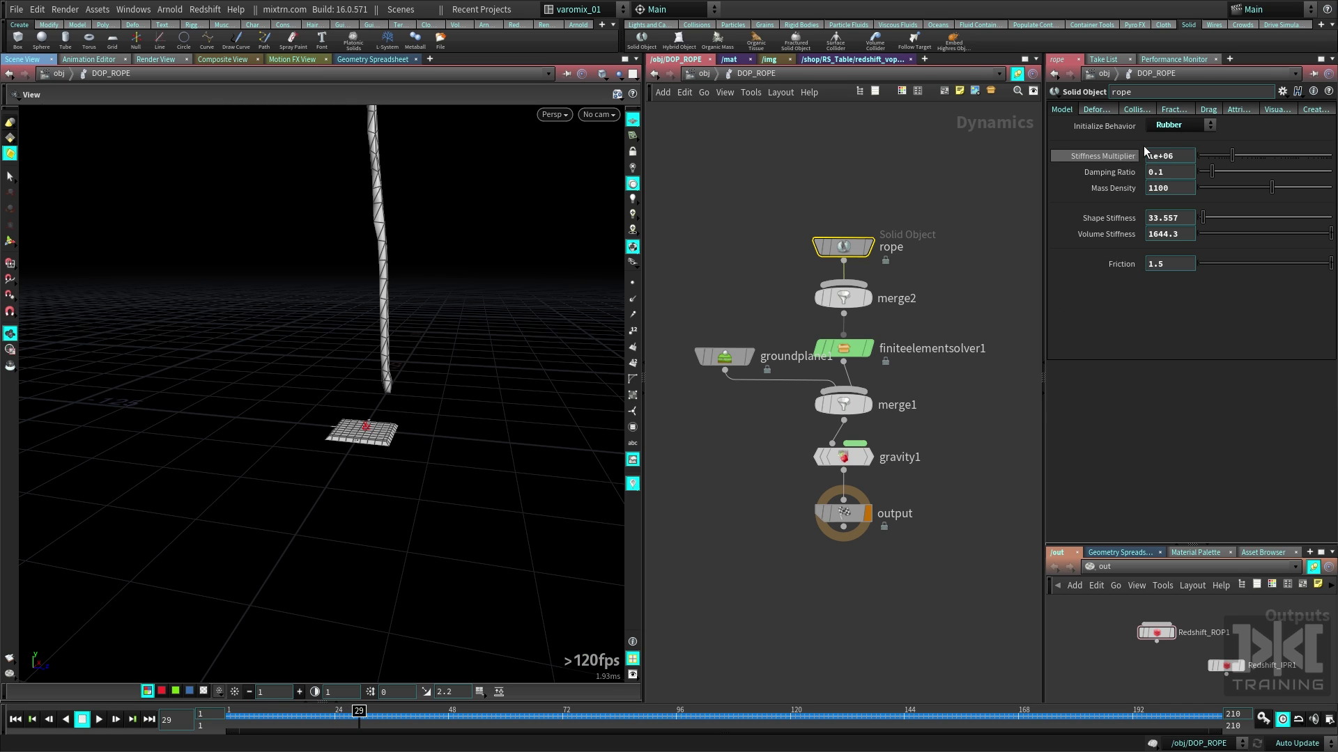
# Step: Set the rope's Initialize Behavior to Organic Mass and its Stiffness Multiplier to 15000, then play the simulation from the first frame
pyautogui.click(1210, 125)
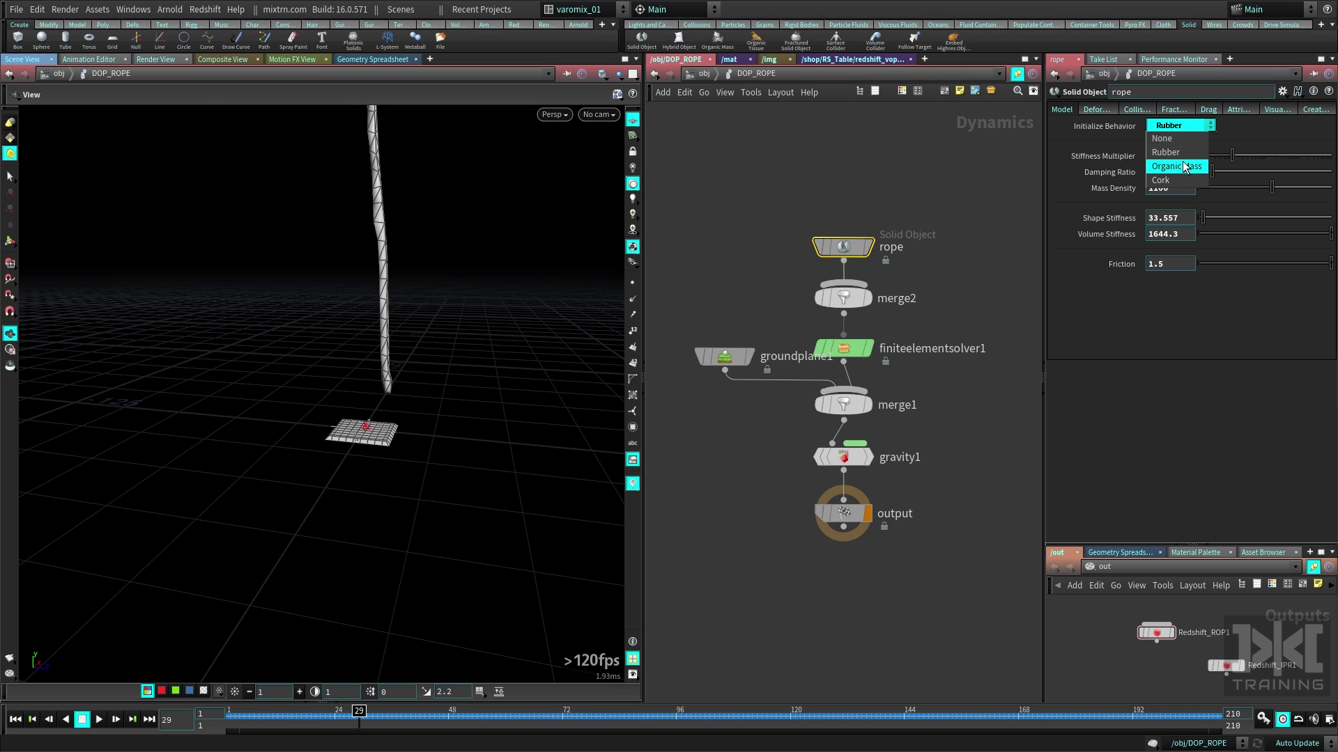
pyautogui.click(1184, 166)
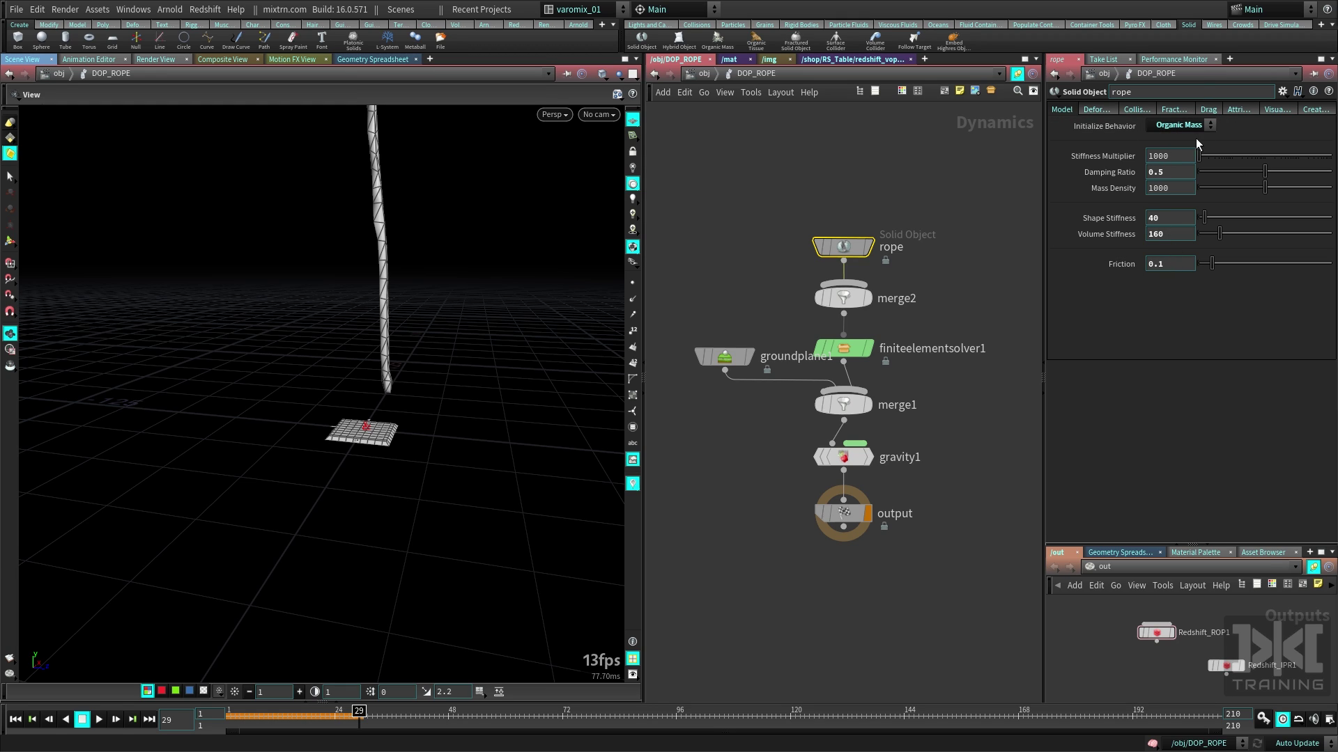
pyautogui.moveTo(1135, 155); pyautogui.dragTo(1121, 169)
pyautogui.write('15000')
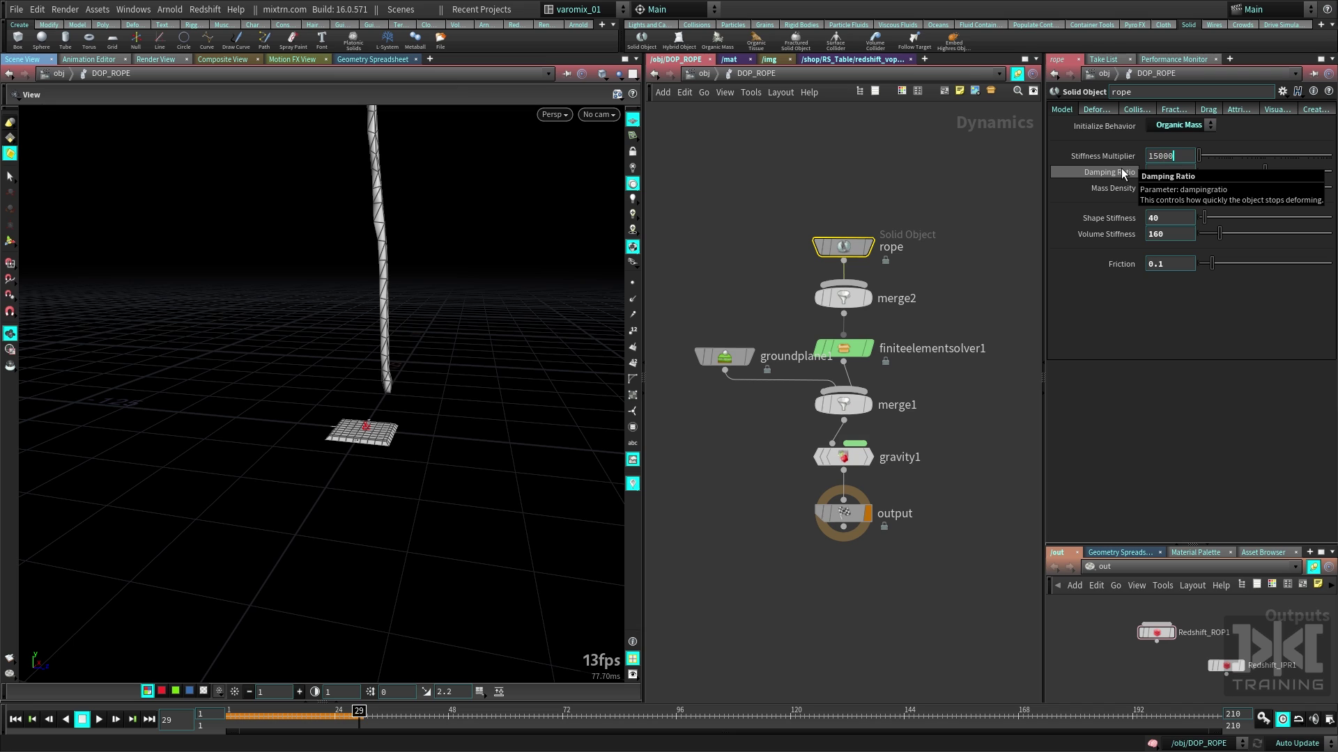
pyautogui.press('Return')
pyautogui.hotkey('ctrl', 'Up')
pyautogui.press('Up')
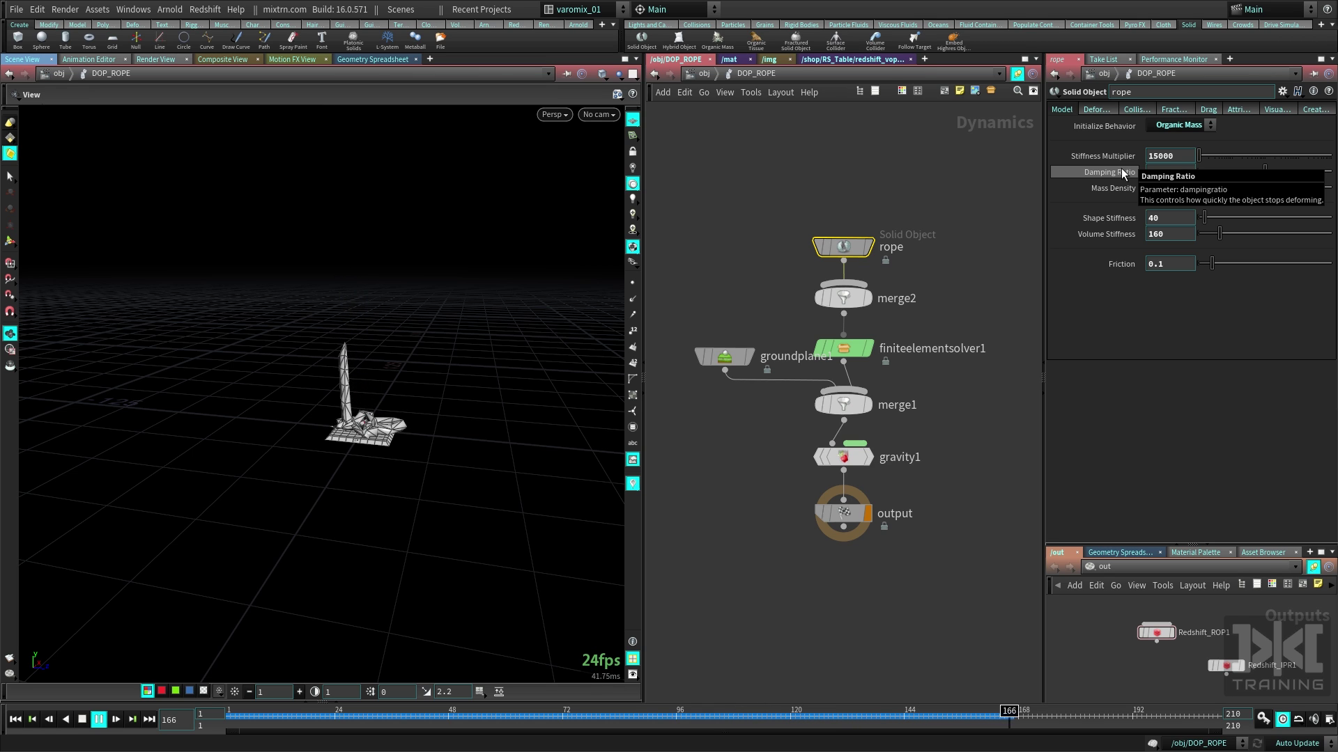
# Step: Rewind and replay the simulation from a closer view to examine how the rope piles up on the ground plane
pyautogui.hotkey('ctrl', 'Up')
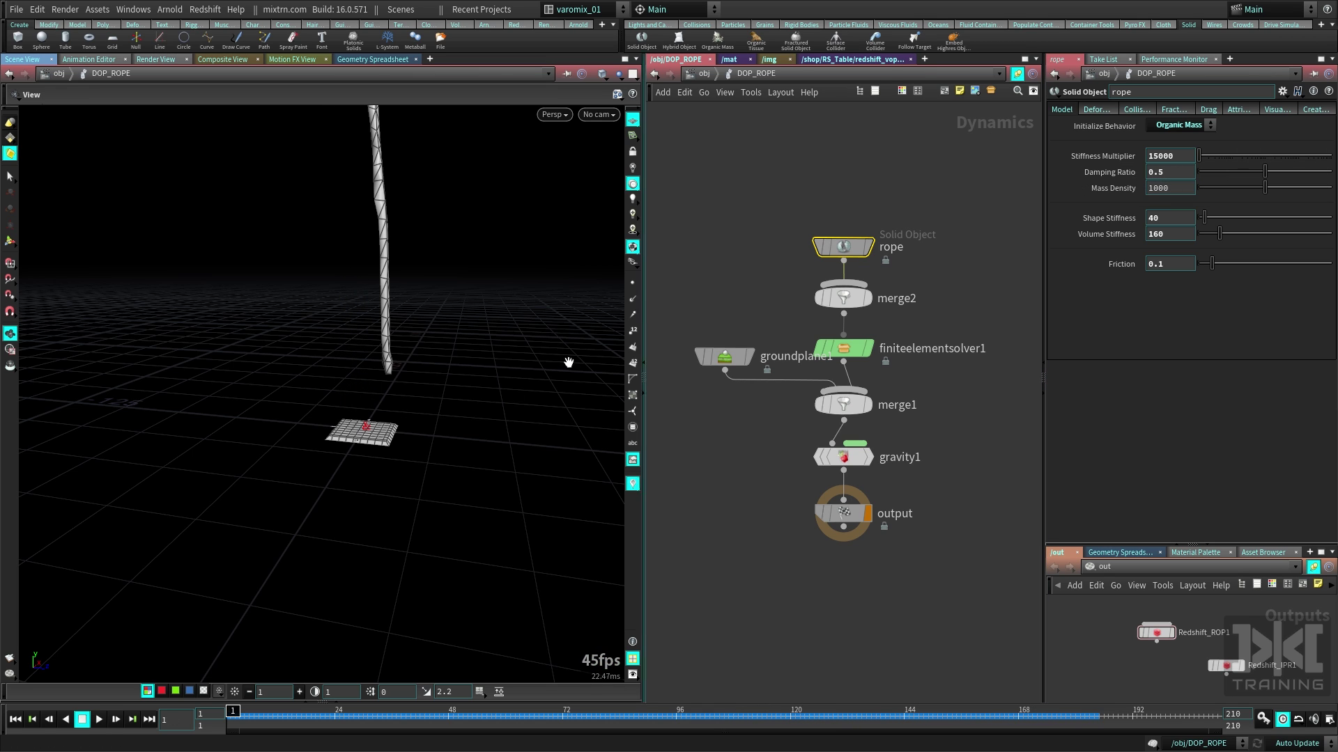
pyautogui.moveTo(567, 362); pyautogui.dragTo(512, 456, button='right')
pyautogui.moveTo(513, 457); pyautogui.dragTo(483, 415)
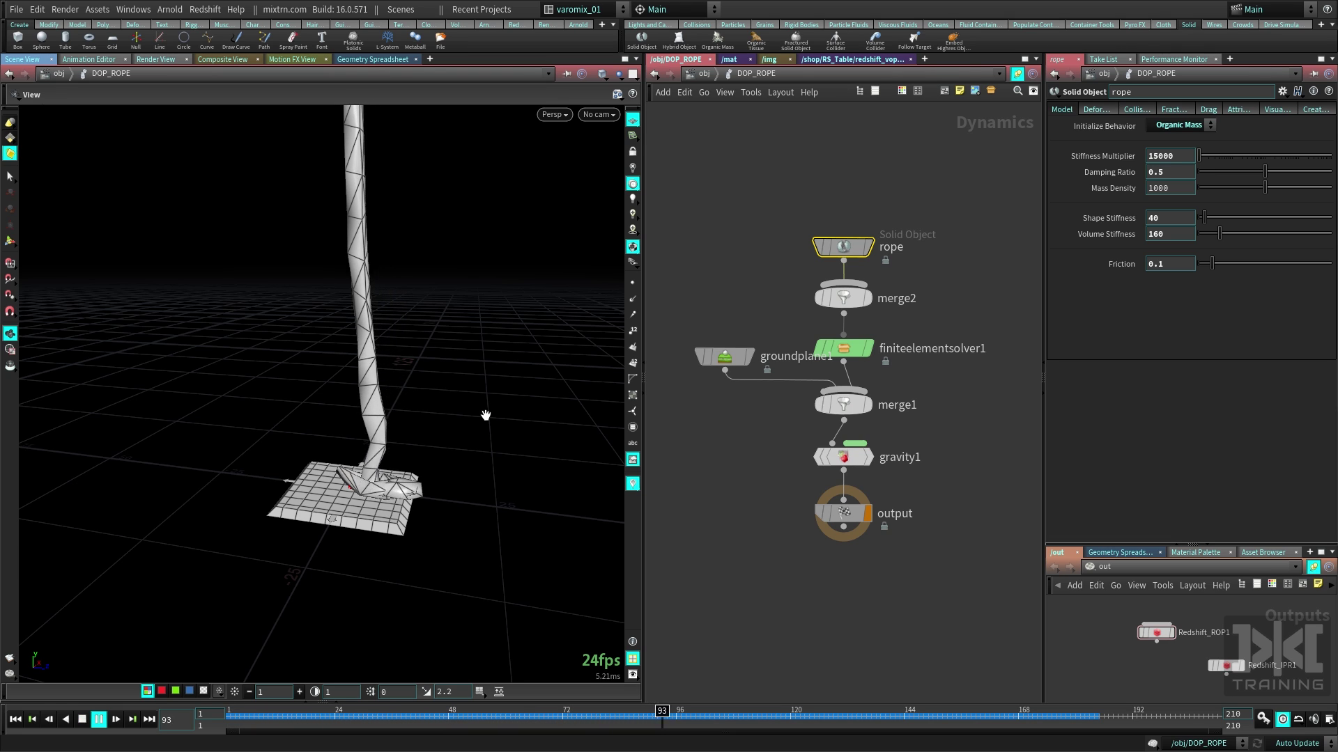
pyautogui.press('Escape')
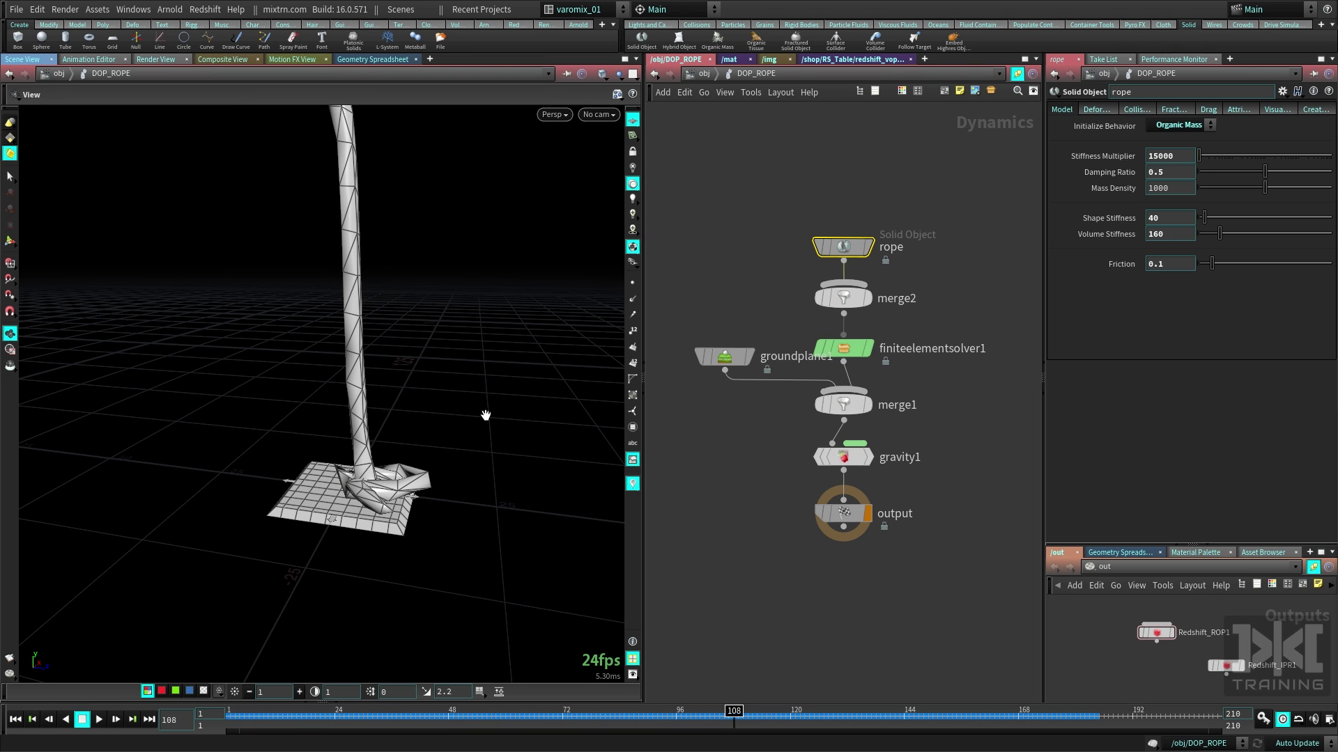
# Step: Reset the rope's Stiffness Multiplier to its default of 1000, replay the simulation and inspect the ground contact up close
pyautogui.keyDown('ctrl'); pyautogui.middleClick(1184, 154); pyautogui.keyUp('ctrl')
pyautogui.hotkey('ctrl', 'Up')
pyautogui.press('Up')
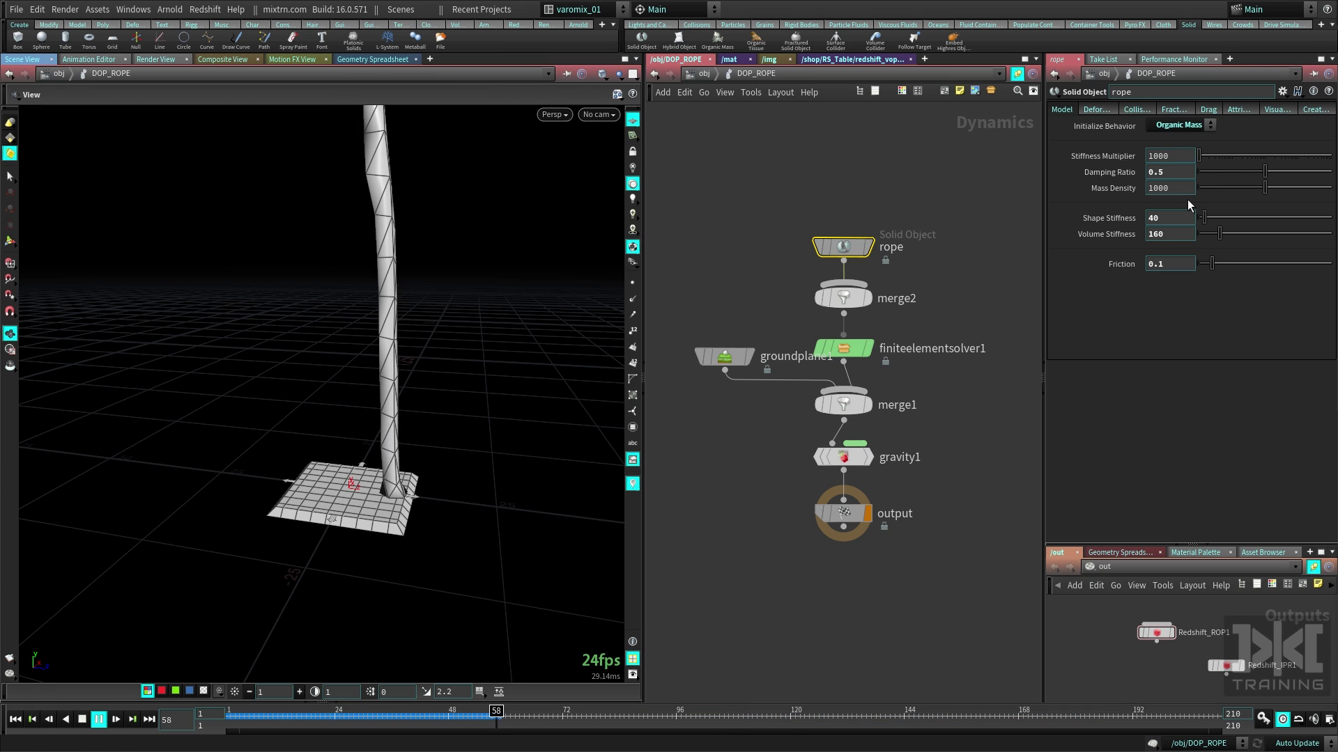
pyautogui.press('Up')
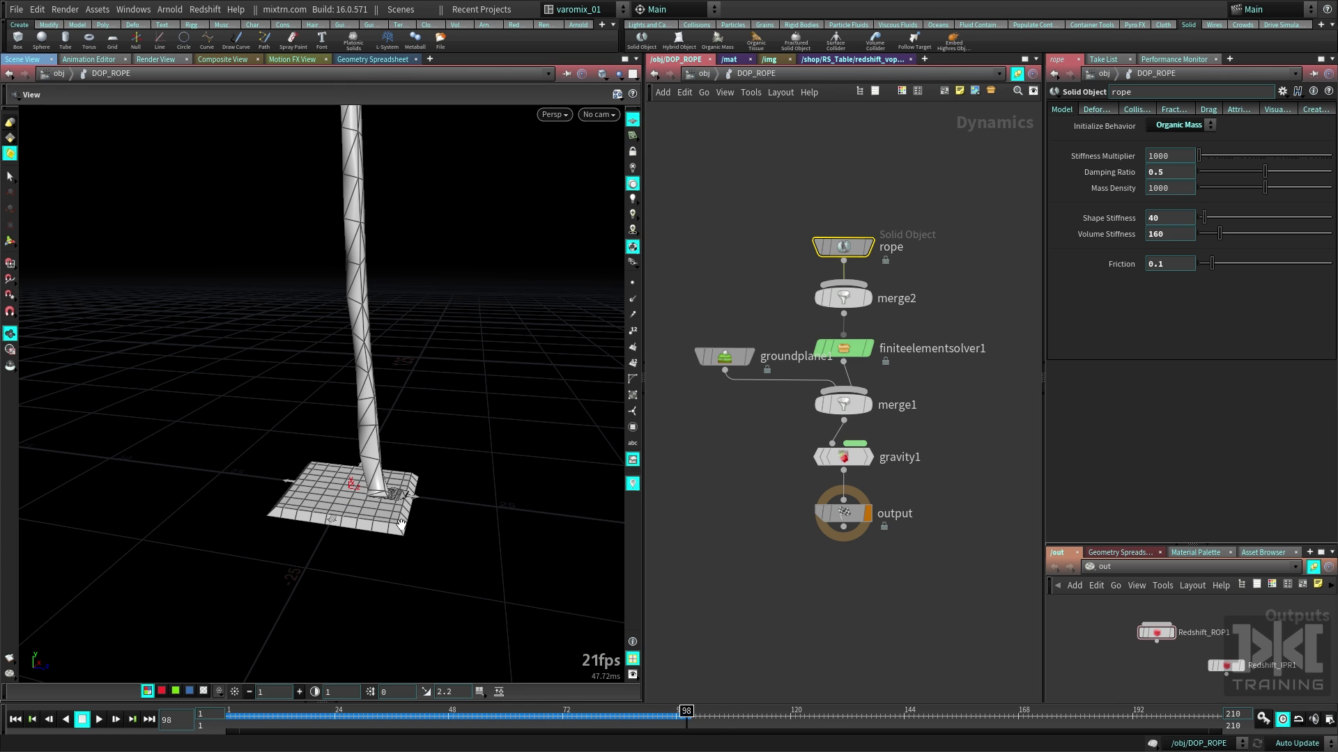
pyautogui.moveTo(401, 524); pyautogui.dragTo(394, 445, button='middle')
pyautogui.moveTo(281, 478); pyautogui.dragTo(507, 469, button='right')
pyautogui.moveTo(507, 469); pyautogui.dragTo(407, 393, button='middle')
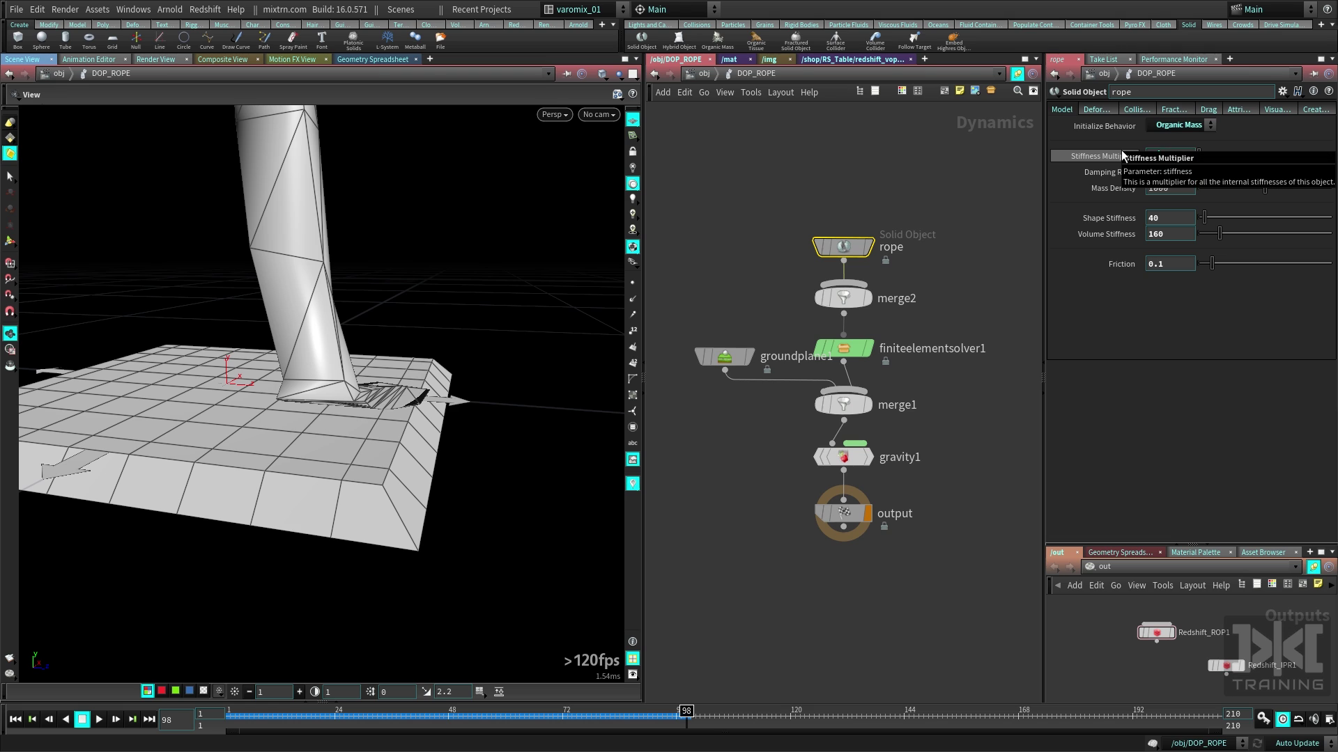
# Step: Restore the rope's Stiffness Multiplier to 15000, replay the simulation and inspect the landing around frame 64
pyautogui.hotkey('ctrl', 'Up')
pyautogui.press('Up')
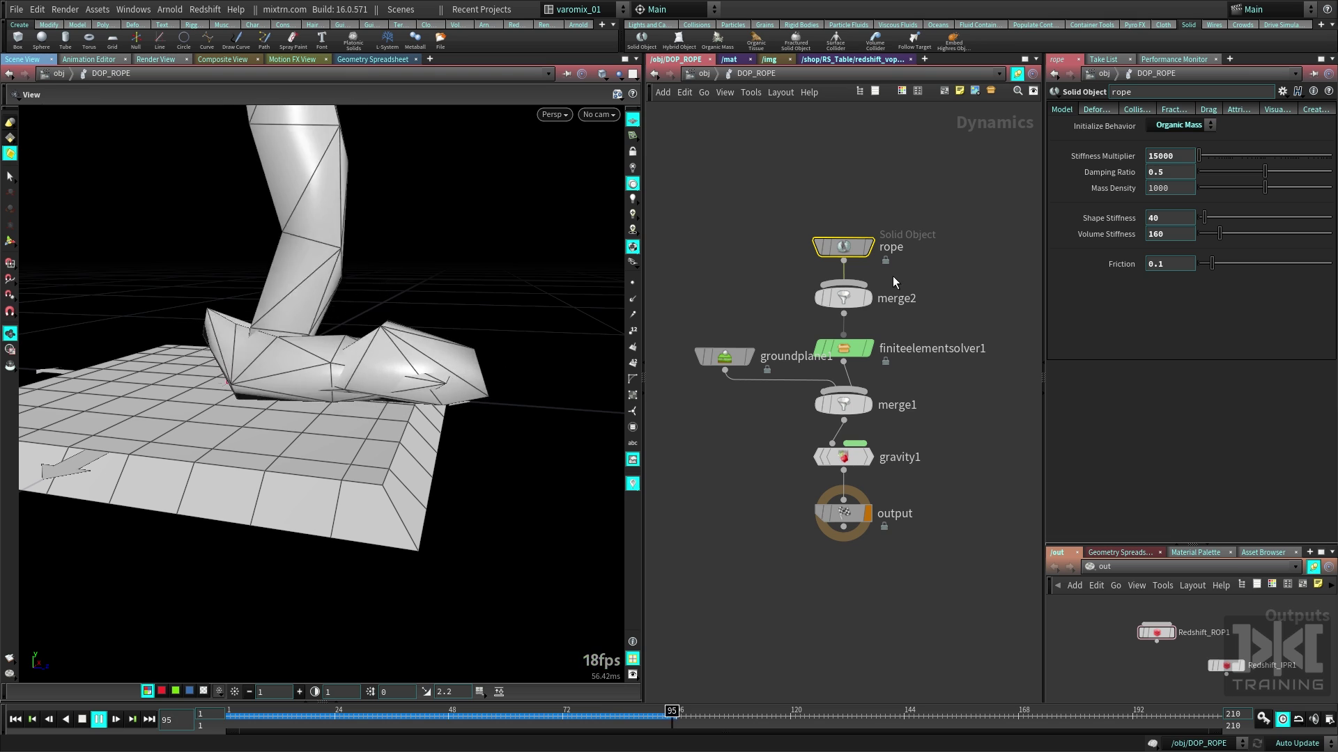
pyautogui.press('Up')
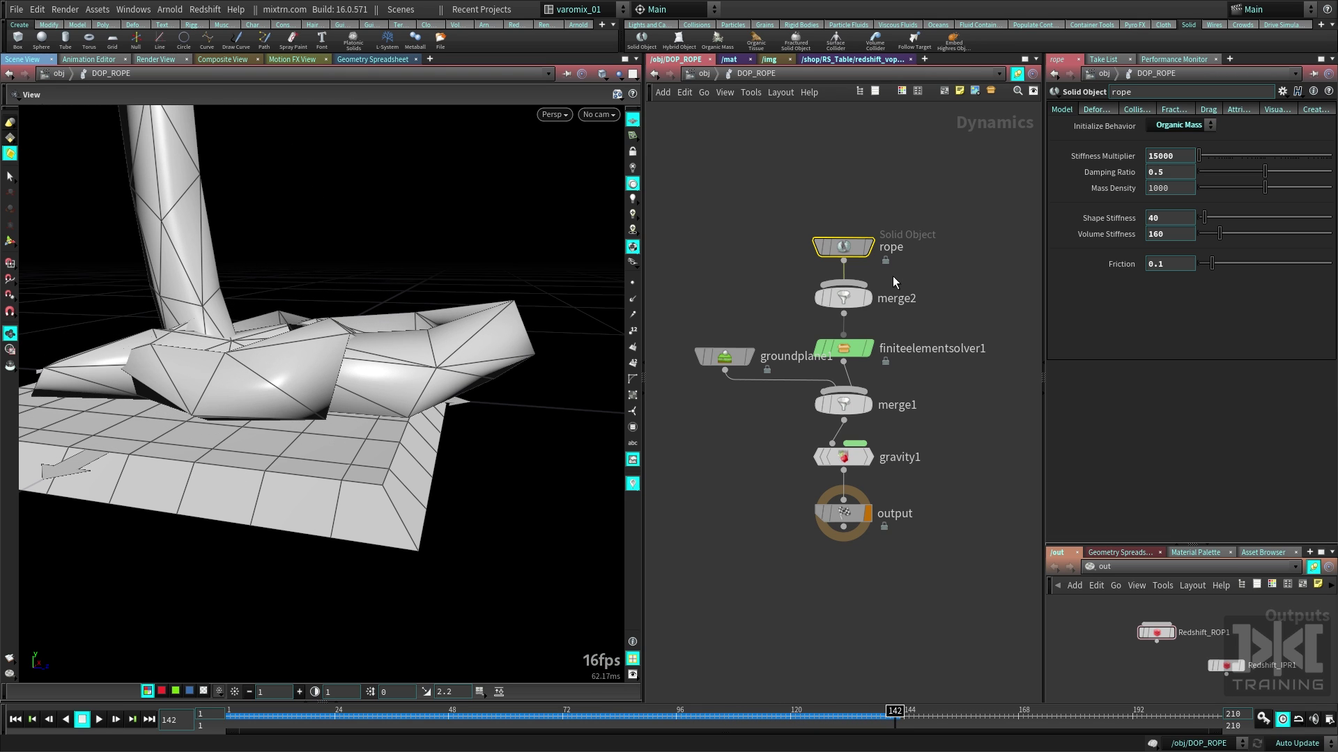
pyautogui.click(268, 712)
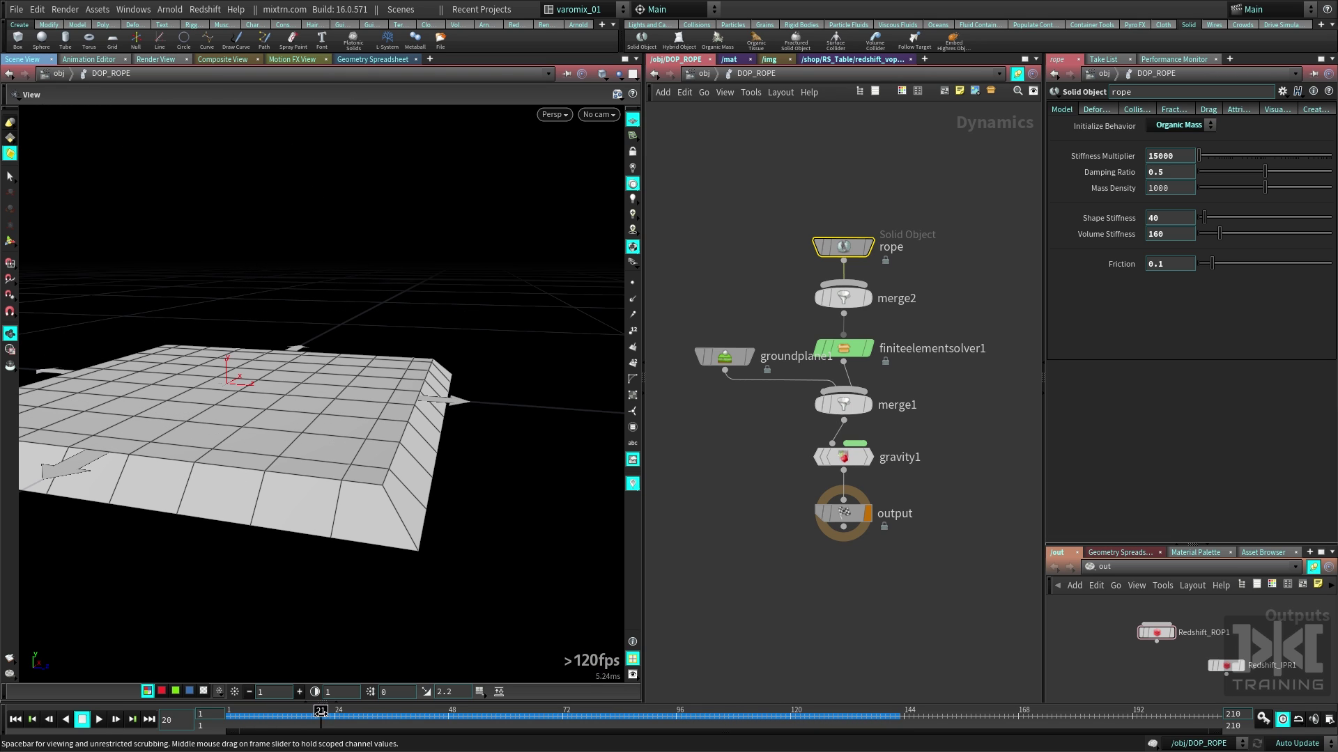
pyautogui.moveTo(320, 712)
pyautogui.mouseDown()
pyautogui.moveTo(519, 712)
pyautogui.moveTo(450, 695)
pyautogui.moveTo(592, 690)
pyautogui.moveTo(307, 690)
pyautogui.moveTo(586, 681)
pyautogui.moveTo(462, 673)
pyautogui.moveTo(507, 670)
pyautogui.mouseUp()
pyautogui.moveTo(489, 597); pyautogui.dragTo(361, 469, button='right')
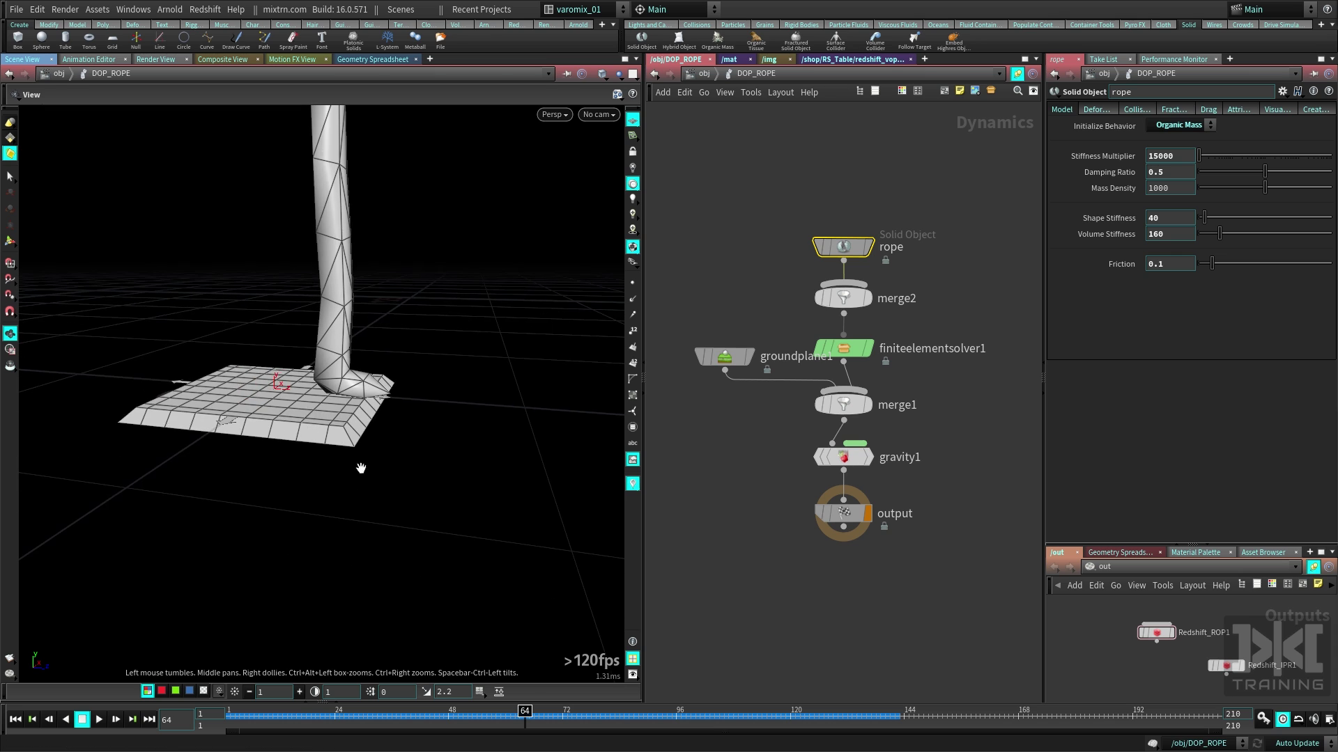
pyautogui.moveTo(361, 469); pyautogui.dragTo(485, 485)
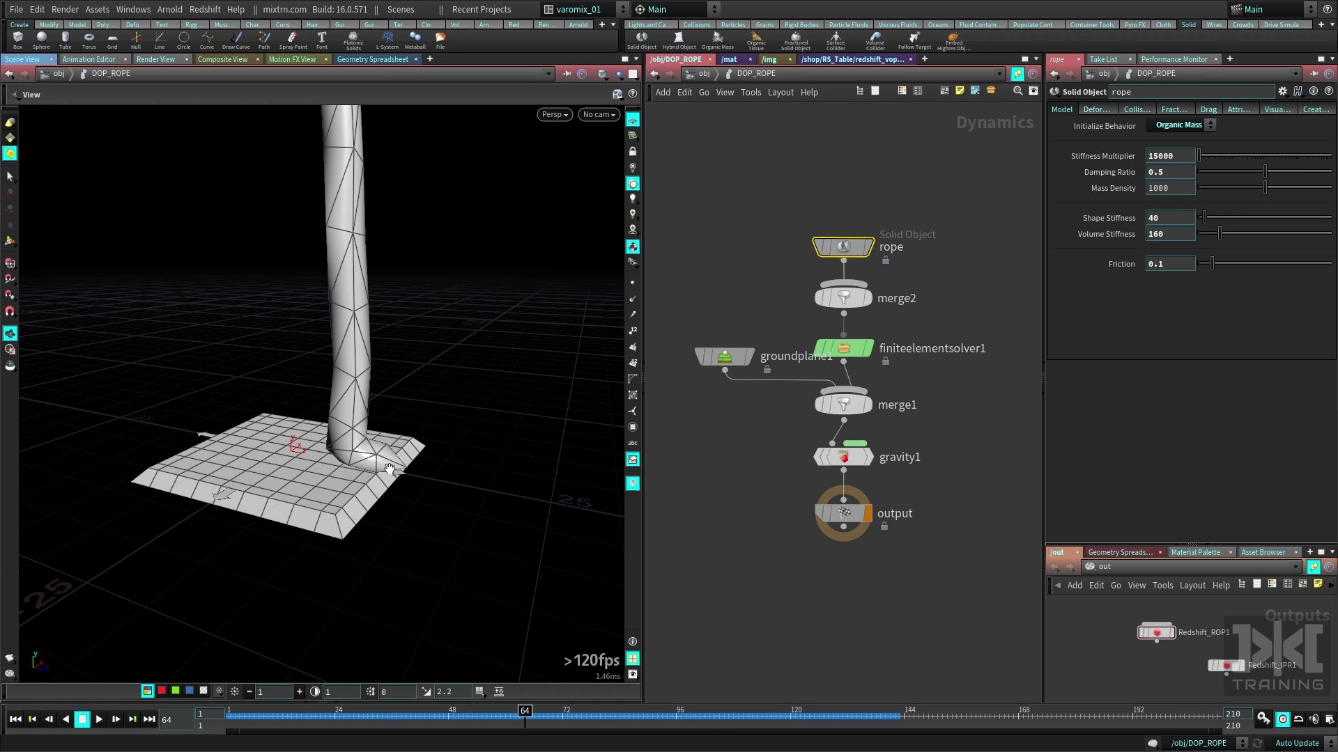
# Step: Raise the rope's Damping Ratio to 0.953, undo the accidental Shape Stiffness edit and scrub to about frame 60 to check the landing
pyautogui.moveTo(1269, 175); pyautogui.dragTo(1321, 173)
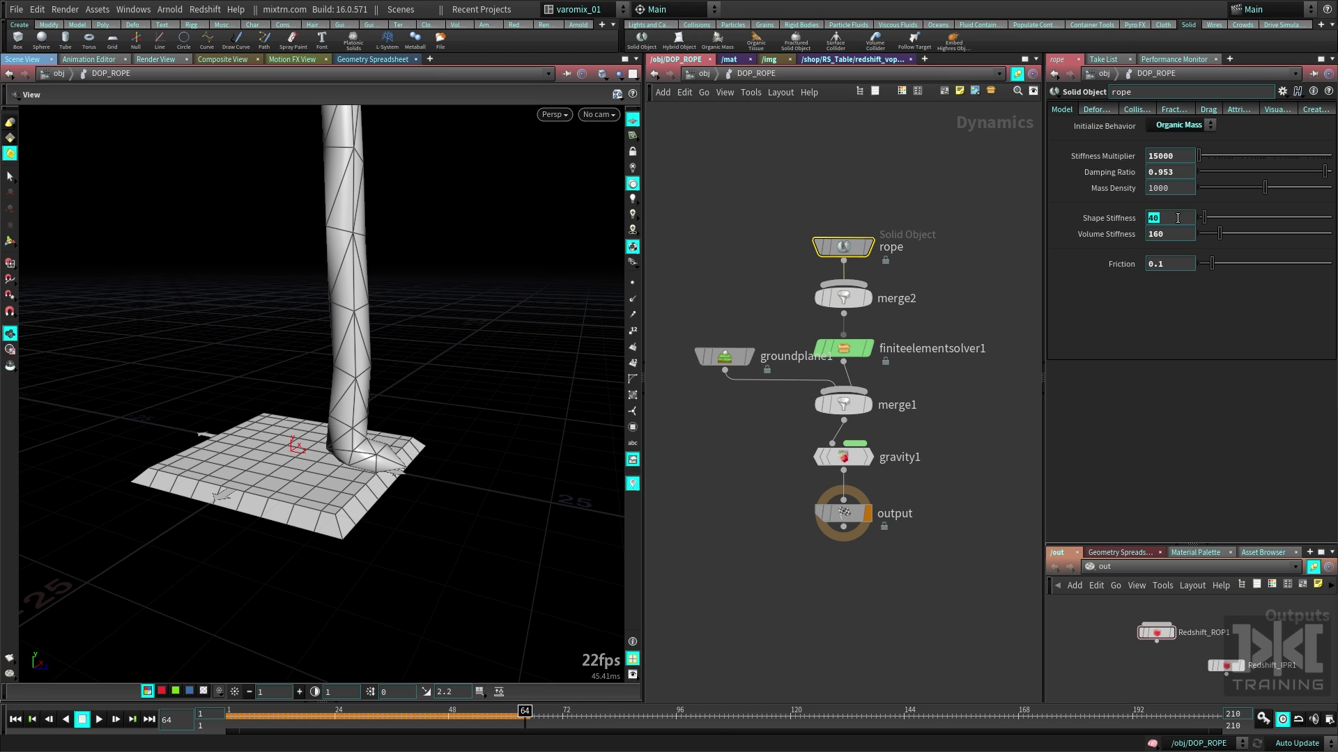
pyautogui.moveTo(360, 497); pyautogui.dragTo(346, 400, button='middle')
pyautogui.moveTo(346, 400); pyautogui.dragTo(454, 424, button='right')
pyautogui.moveTo(454, 424); pyautogui.dragTo(489, 433)
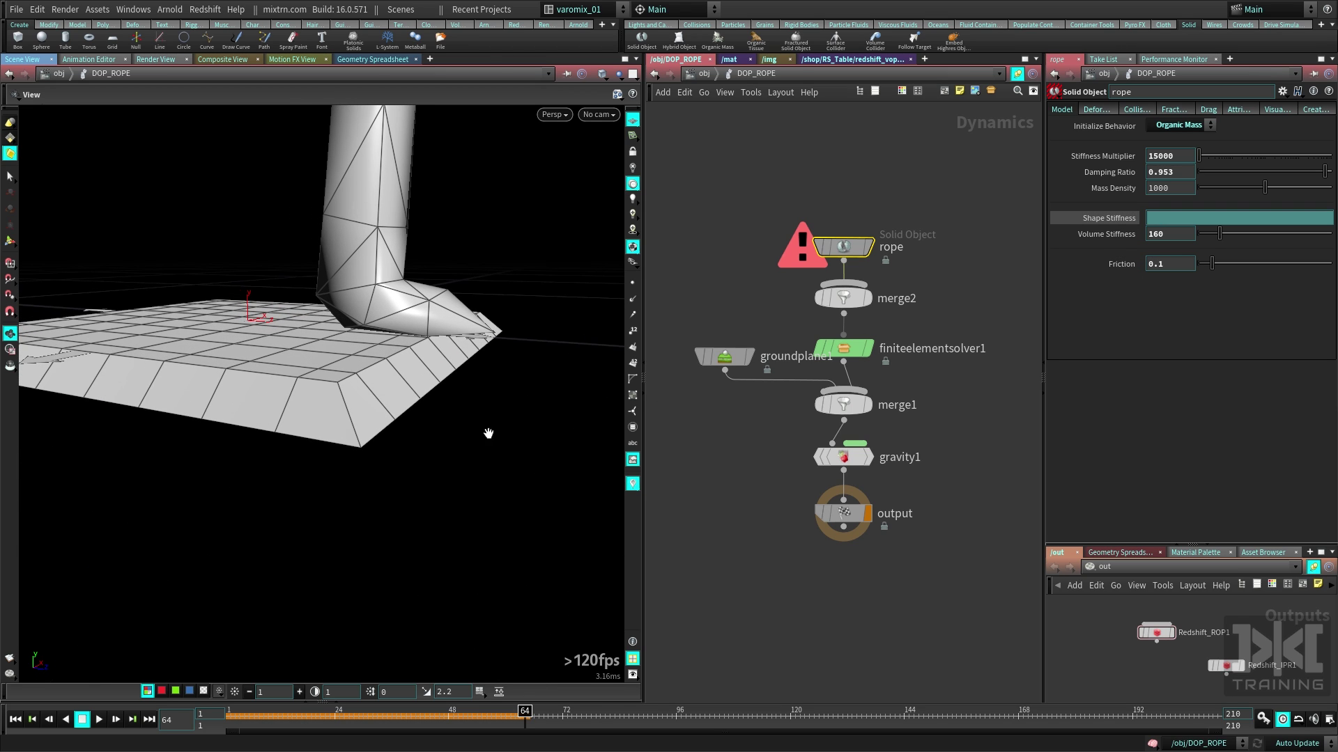
pyautogui.hotkey('ctrl', 'z')
pyautogui.click(331, 715)
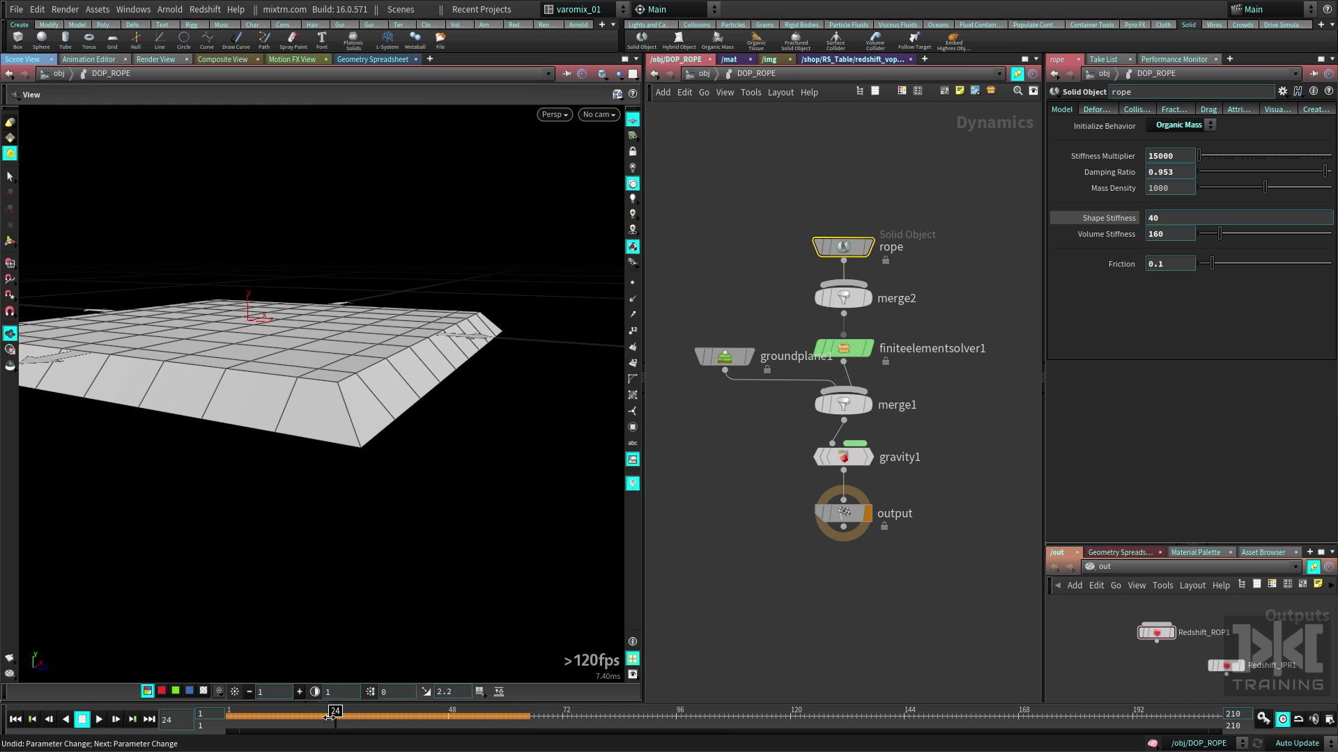
pyautogui.moveTo(340, 712)
pyautogui.mouseDown()
pyautogui.moveTo(470, 708)
pyautogui.moveTo(493, 700)
pyautogui.moveTo(496, 672)
pyautogui.mouseUp()
# Step: Try a Shape Stiffness of 0 on the rope and replay the simulation until it hits the ground plane
pyautogui.click(1116, 215)
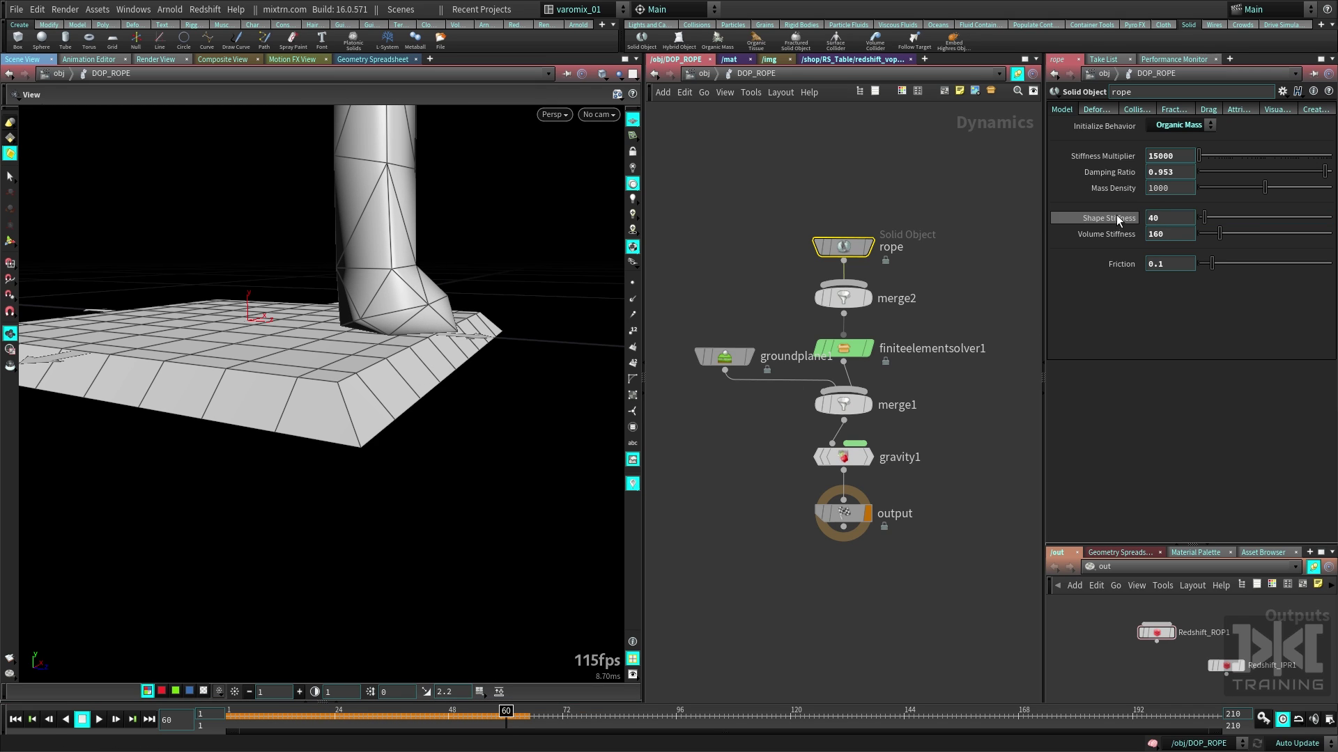
pyautogui.moveTo(1151, 218); pyautogui.dragTo(1139, 216, button='middle')
pyautogui.hotkey('ctrl', 'Up')
pyautogui.press('Up')
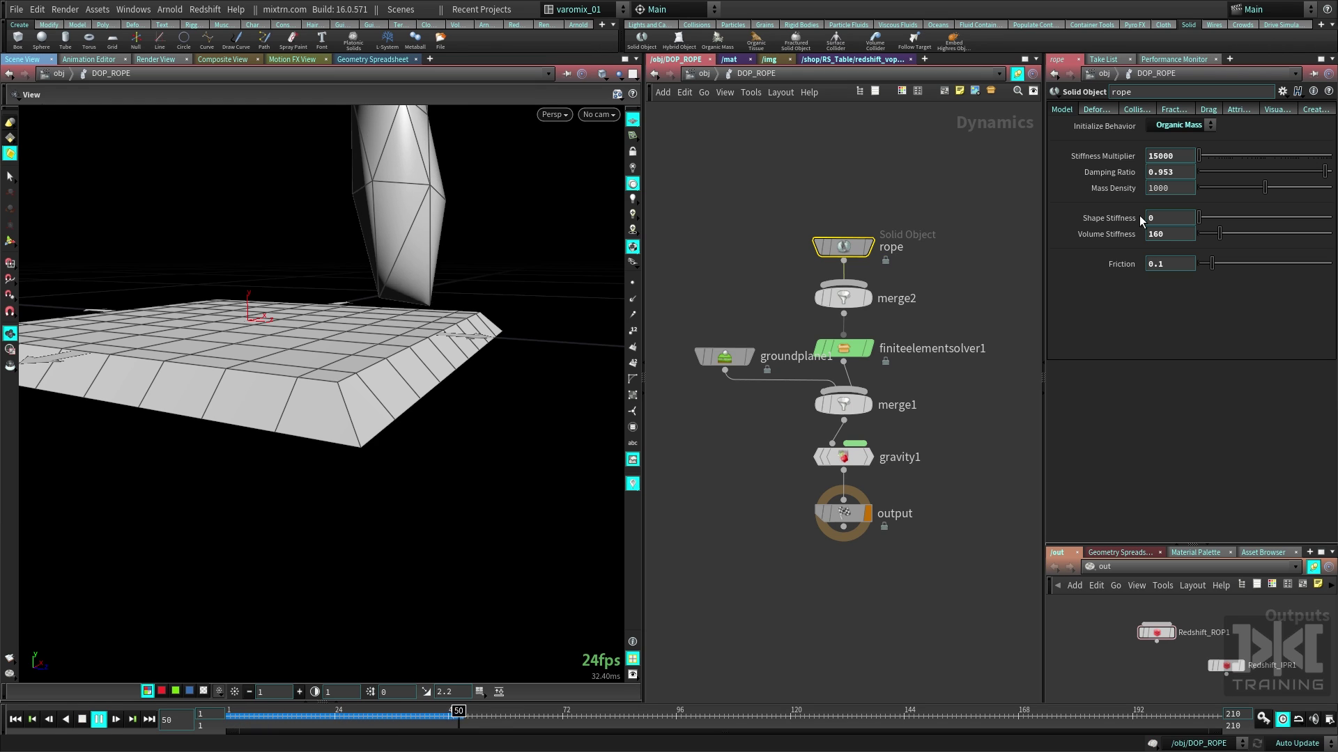
pyautogui.press('Up')
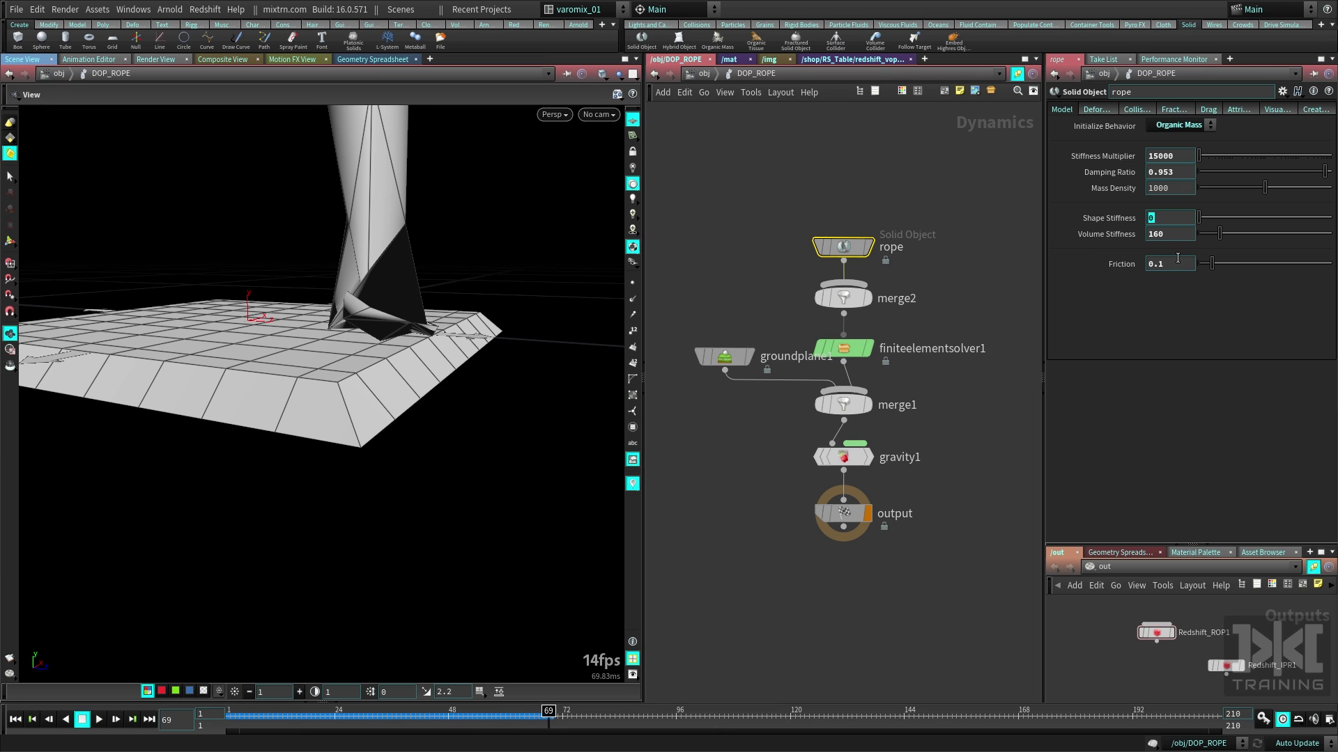
# Step: Set the rope's Shape Stiffness to 200 and replay the simulation from the first frame
pyautogui.write('0')
pyautogui.press('Return')
pyautogui.hotkey('ctrl', 'Up')
pyautogui.press('Up')
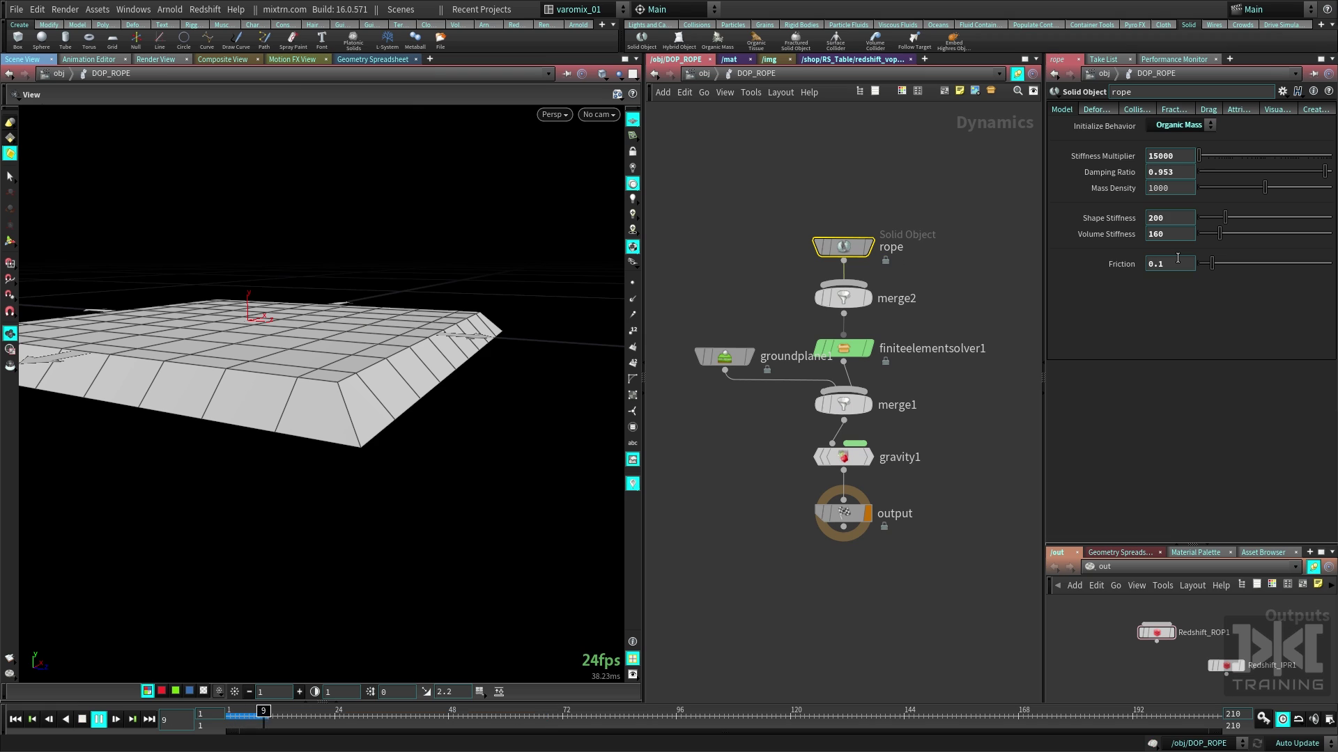
# Step: Stop playback and examine the rope's landing near frame 60 and its coiled shape at frame 104 from several angles
pyautogui.click(82, 720)
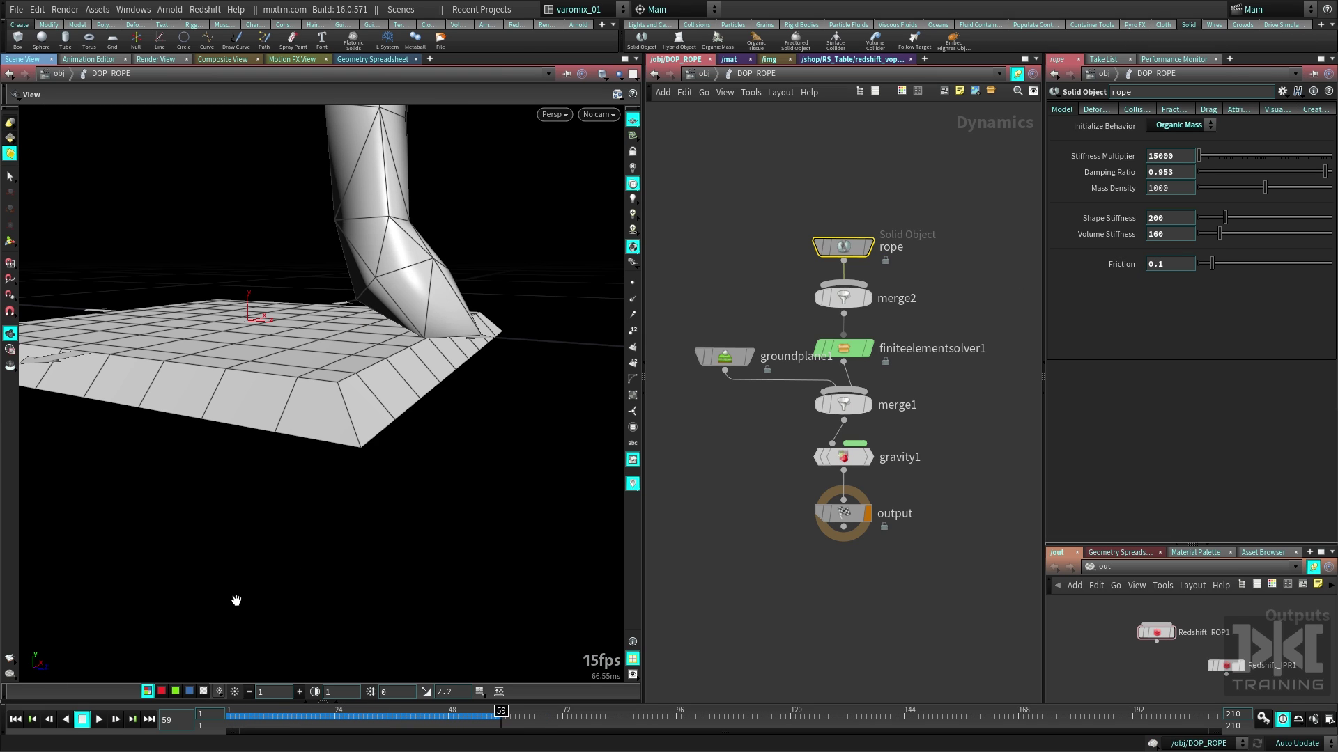
pyautogui.moveTo(455, 367); pyautogui.dragTo(480, 411)
pyautogui.moveTo(480, 411); pyautogui.dragTo(496, 454, button='right')
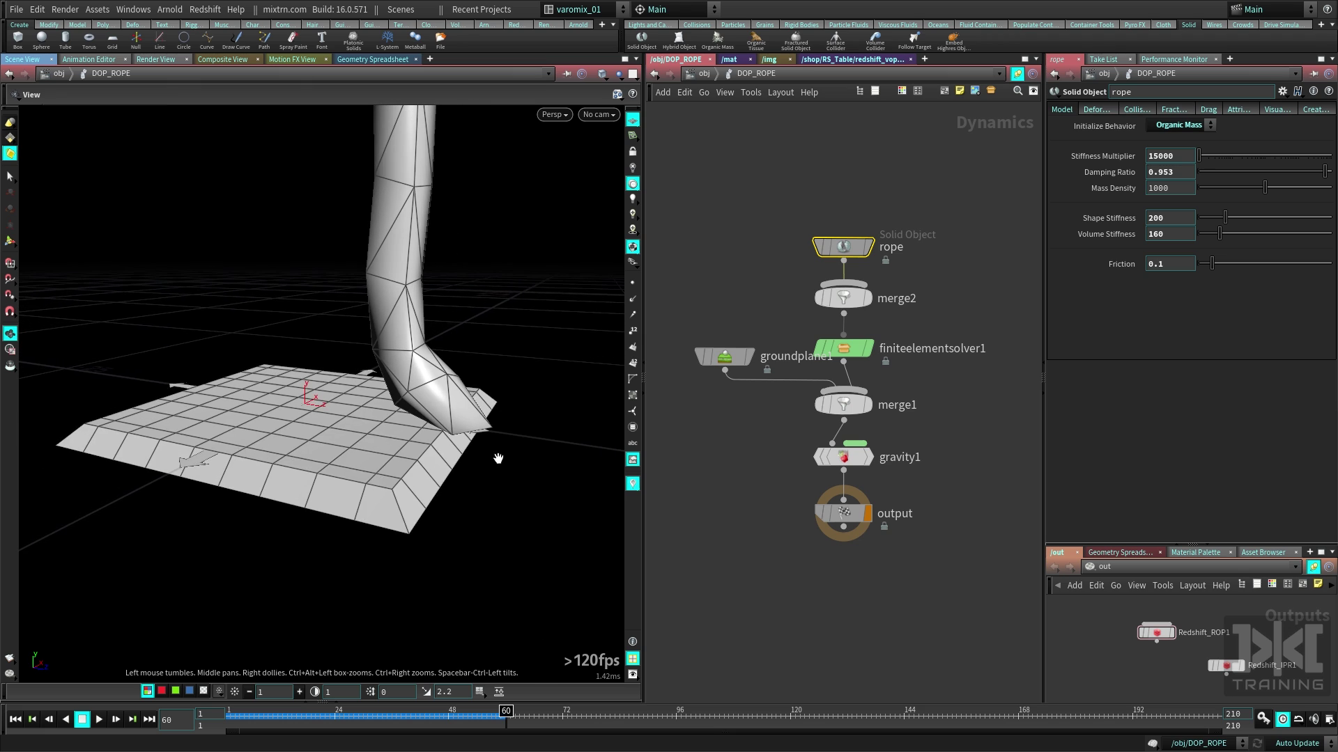
pyautogui.moveTo(496, 453); pyautogui.dragTo(501, 443)
pyautogui.moveTo(506, 719); pyautogui.dragTo(477, 716)
pyautogui.moveTo(492, 463); pyautogui.dragTo(487, 512)
pyautogui.moveTo(478, 713)
pyautogui.mouseDown()
pyautogui.moveTo(465, 713)
pyautogui.moveTo(753, 727)
pyautogui.moveTo(714, 727)
pyautogui.mouseUp()
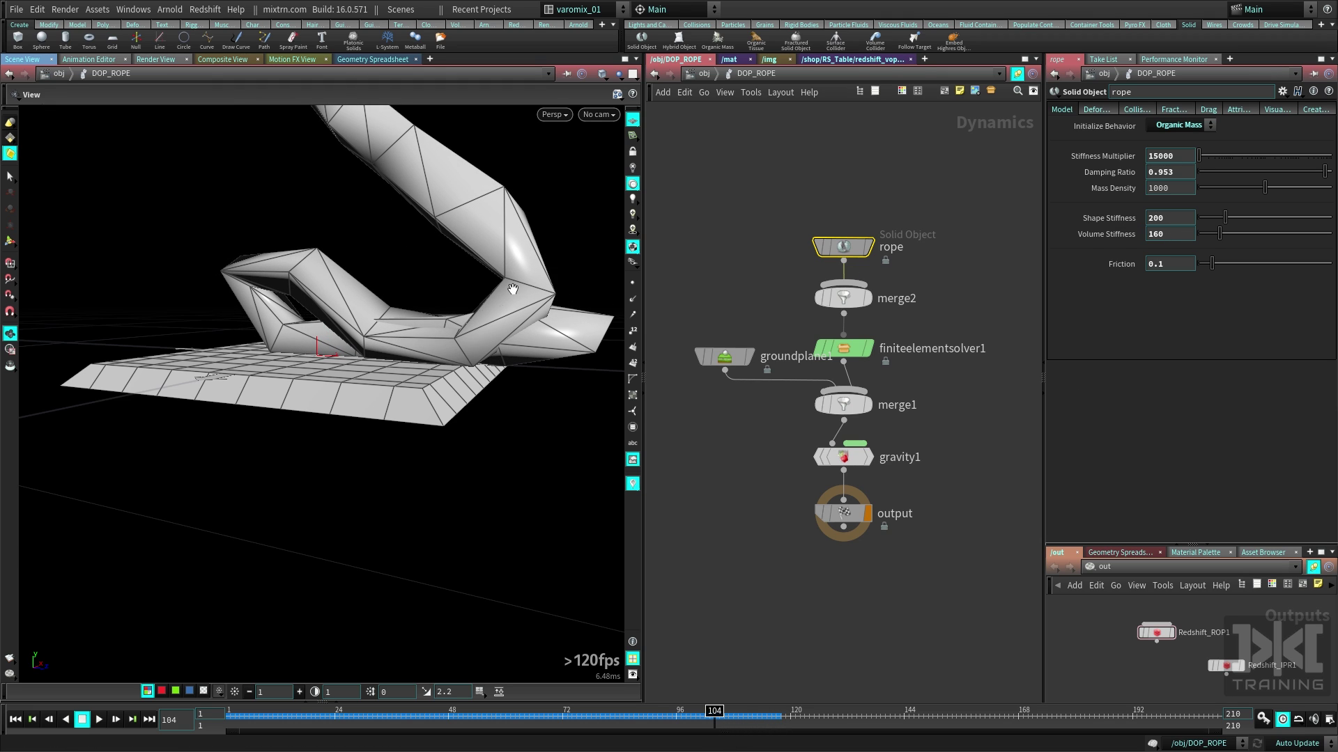
pyautogui.moveTo(449, 324); pyautogui.dragTo(490, 316)
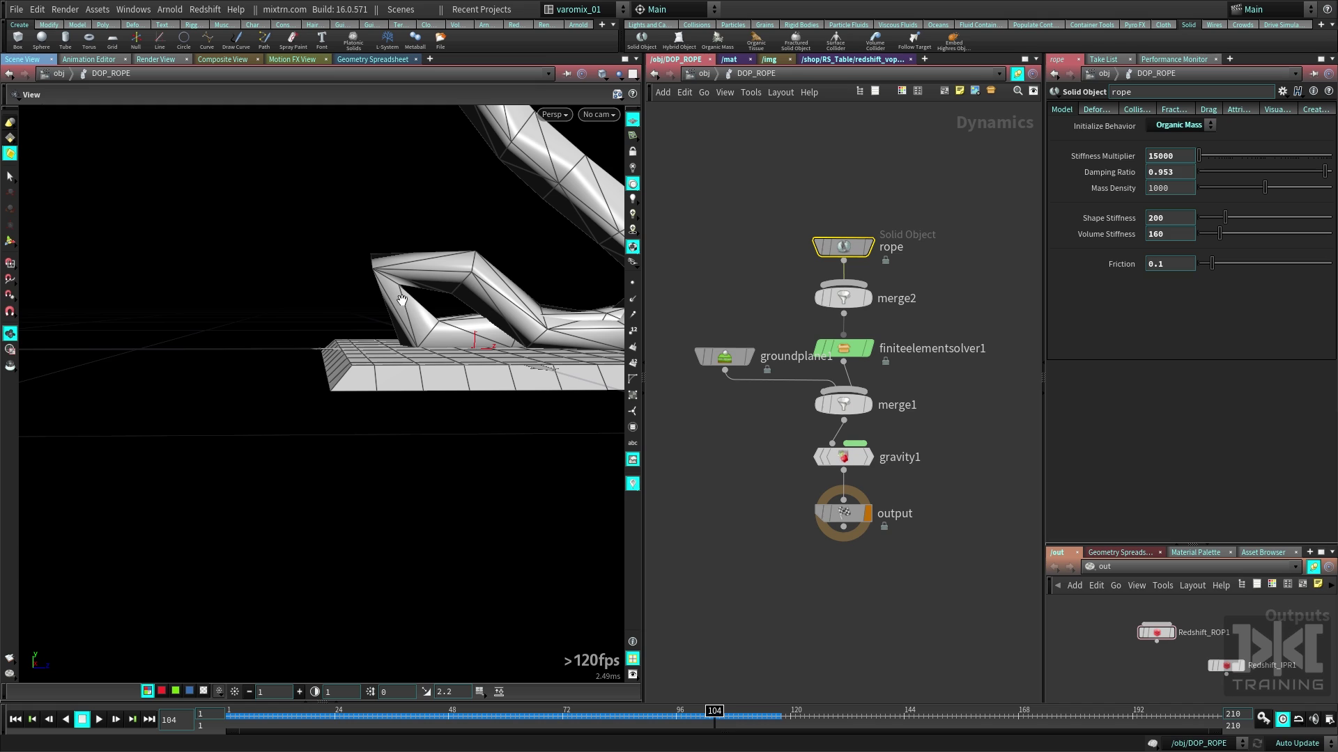
pyautogui.moveTo(417, 289); pyautogui.dragTo(331, 287, button='middle')
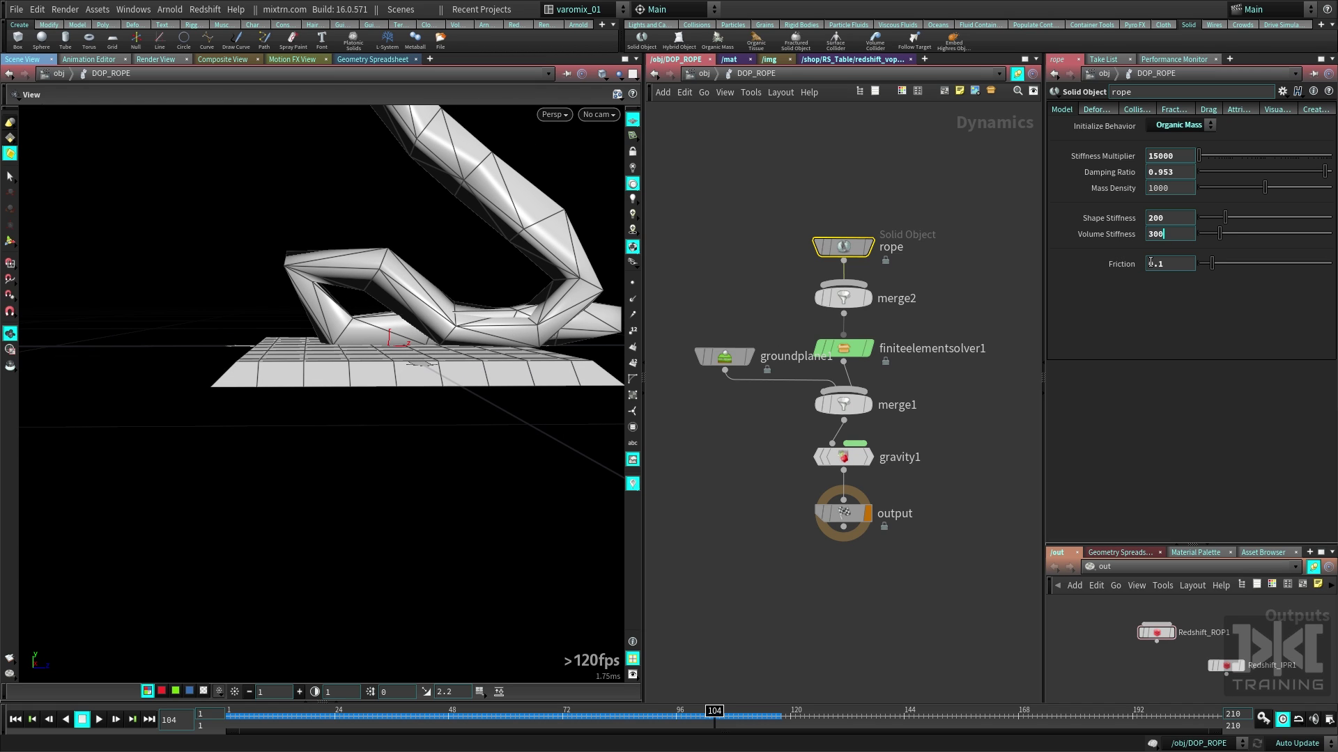
# Step: Set the rope's Volume Stiffness to 300, replay the simulation from the first frame and scrub back to frame 96
pyautogui.press('Return')
pyautogui.hotkey('ctrl', 'Up')
pyautogui.press('Up')
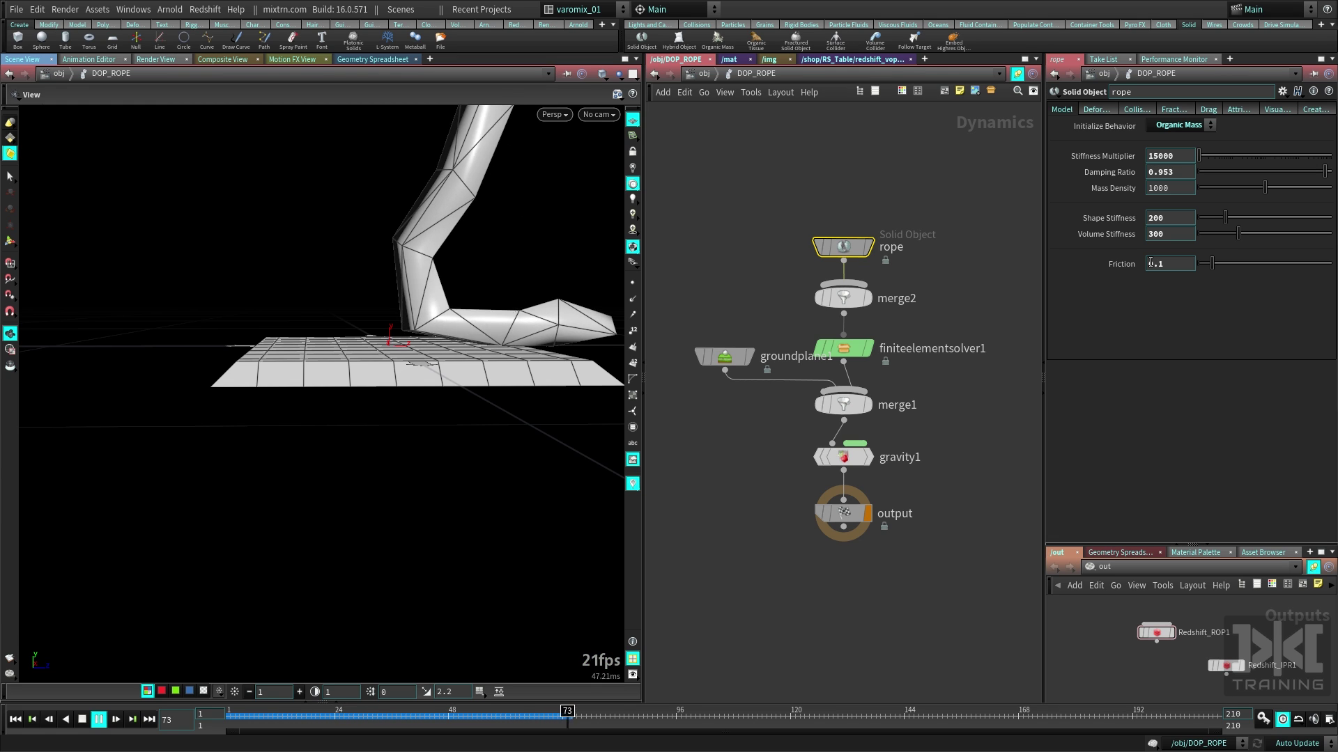
pyautogui.press('Up')
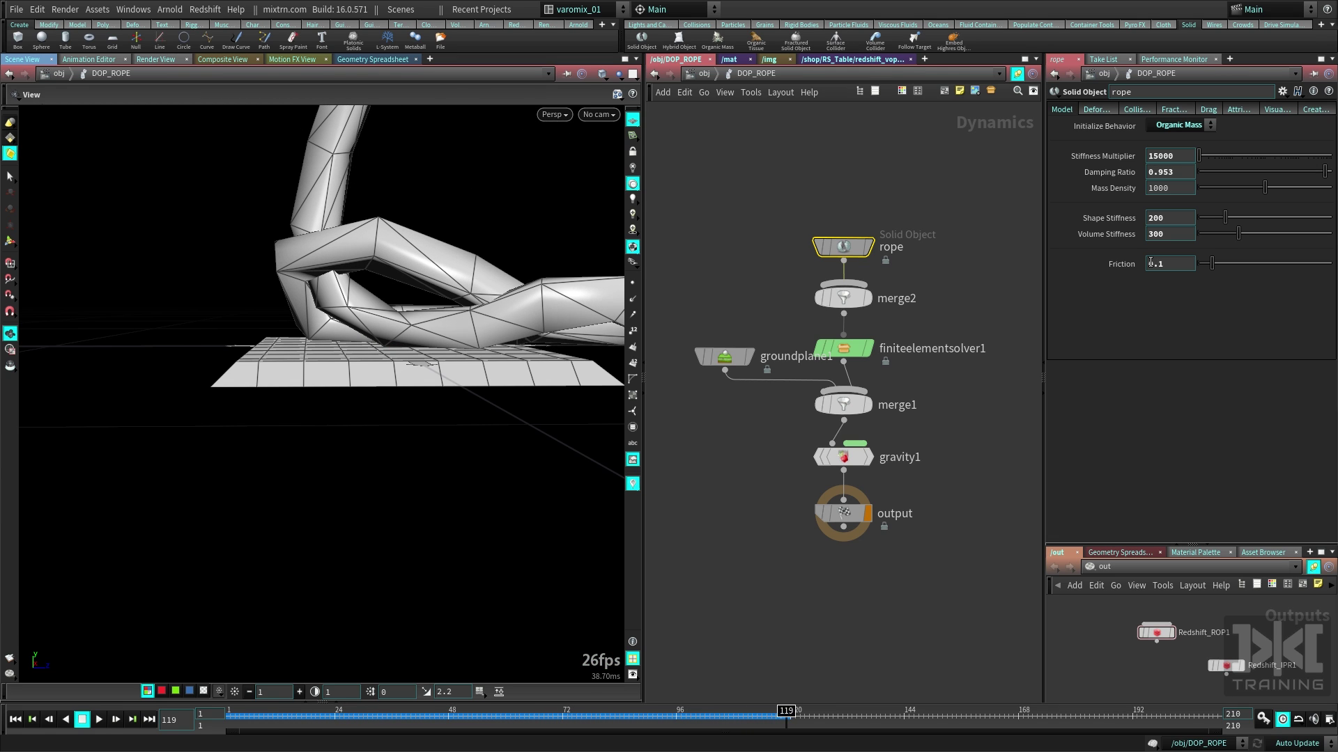
pyautogui.moveTo(775, 719); pyautogui.dragTo(729, 719)
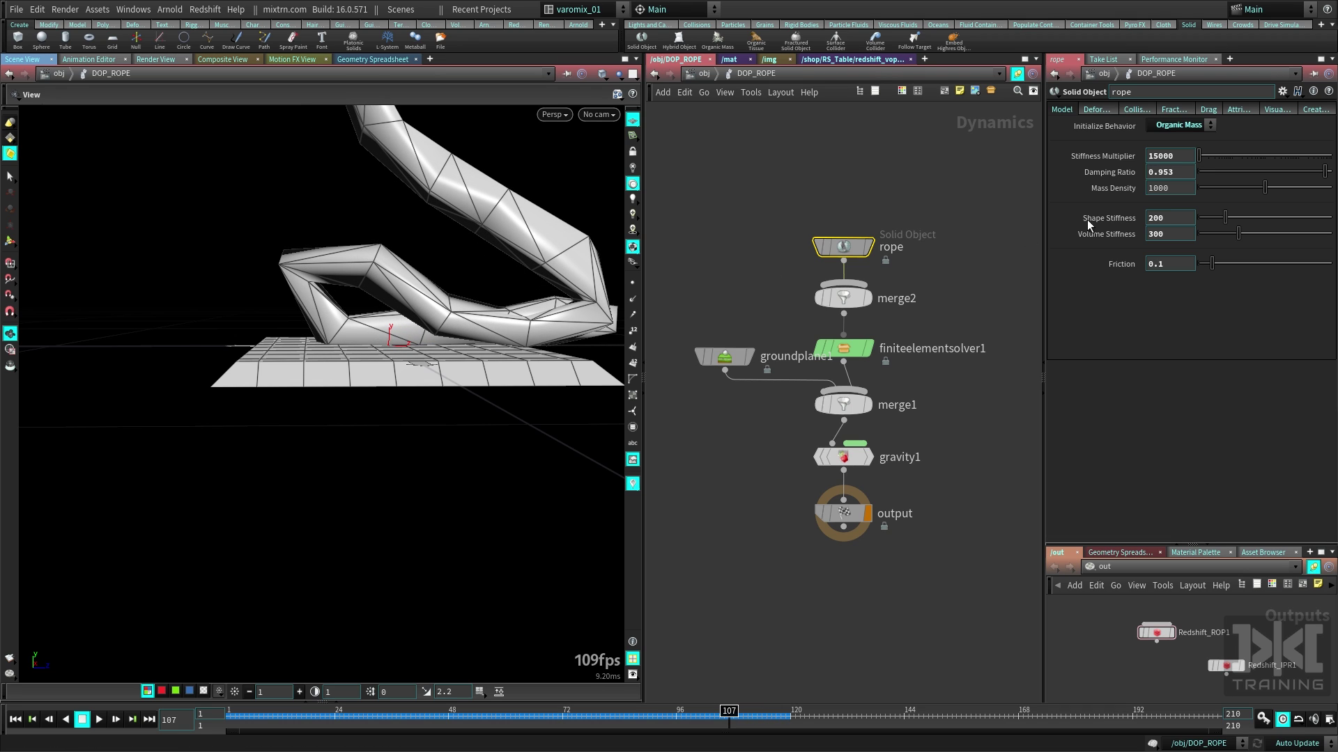
pyautogui.moveTo(727, 712); pyautogui.dragTo(677, 714)
# Step: Try a Volume Stiffness of 805 on the rope and replay the simulation from the first frame to about frame 111
pyautogui.moveTo(1233, 232); pyautogui.dragTo(1305, 233)
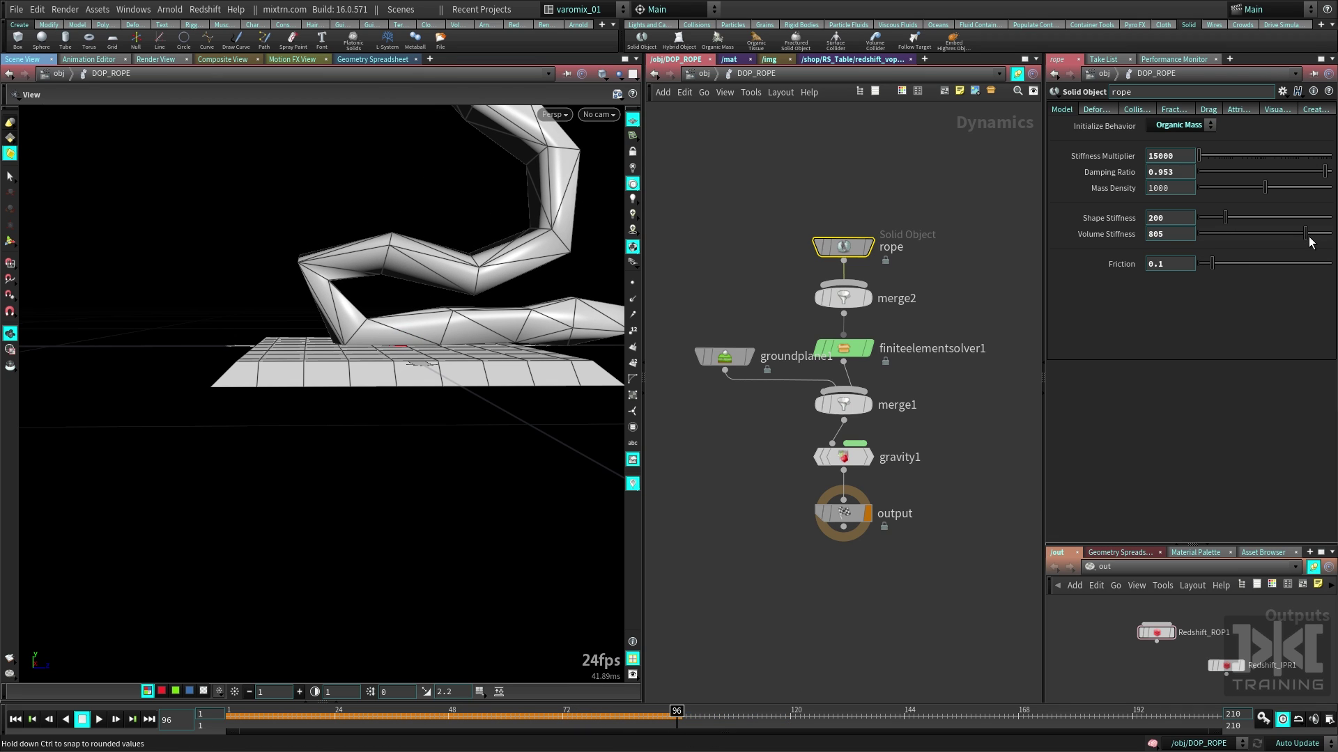
pyautogui.hotkey('ctrl', 'Up')
pyautogui.press('Up')
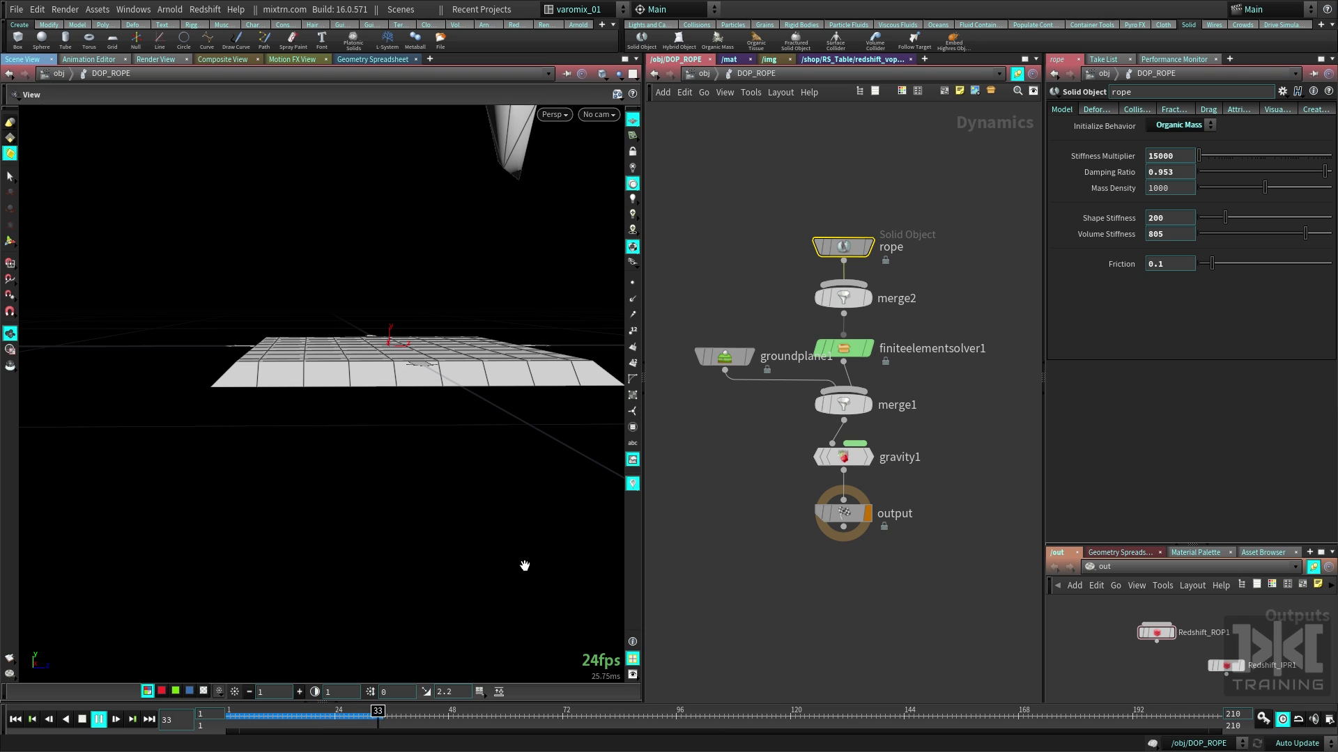
pyautogui.click(84, 719)
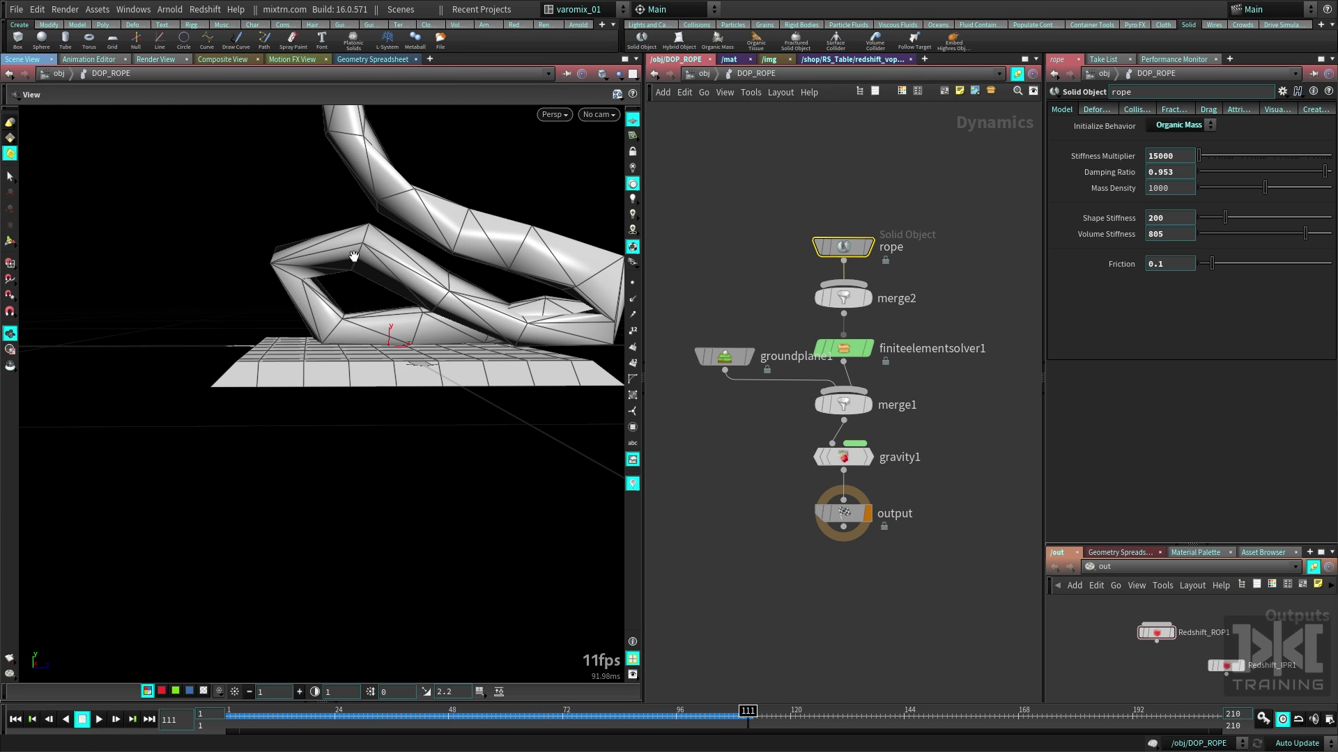
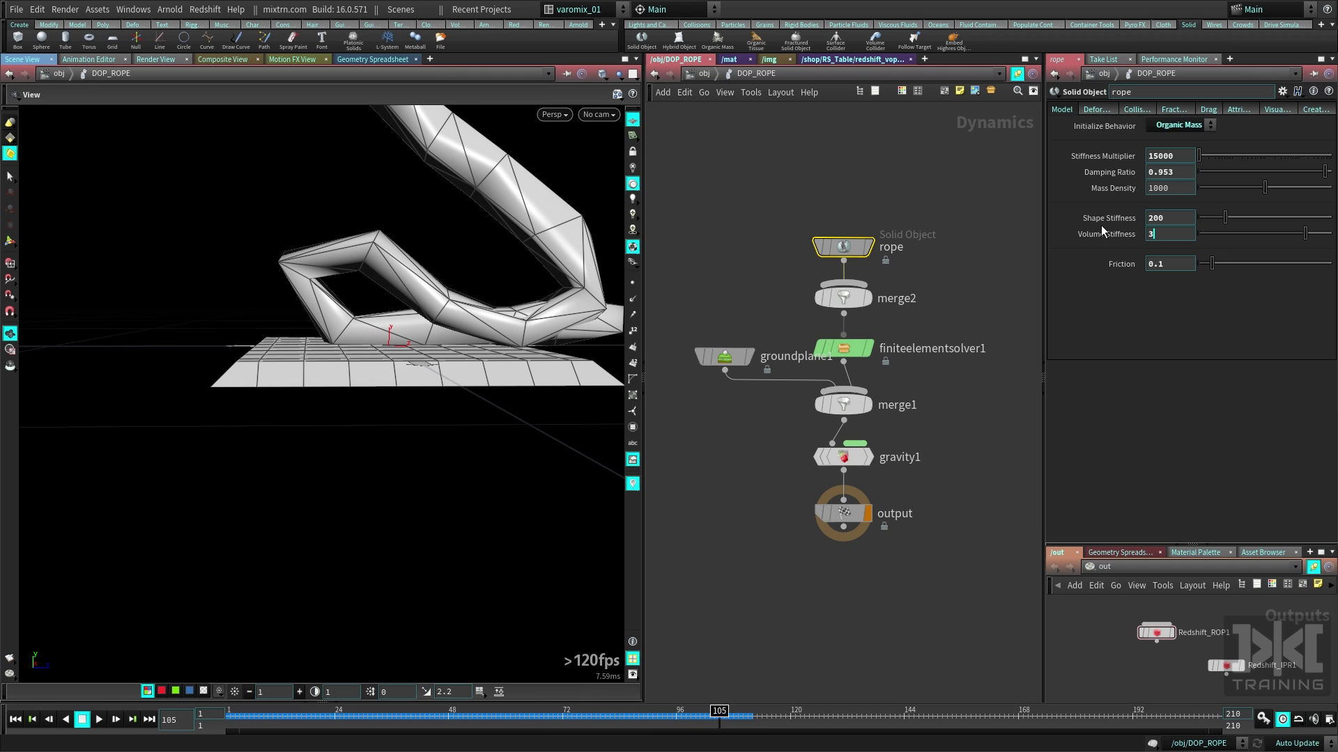
# Step: Restore the rope's Volume Stiffness to 300 and raise its Friction to 30
pyautogui.press('Return')
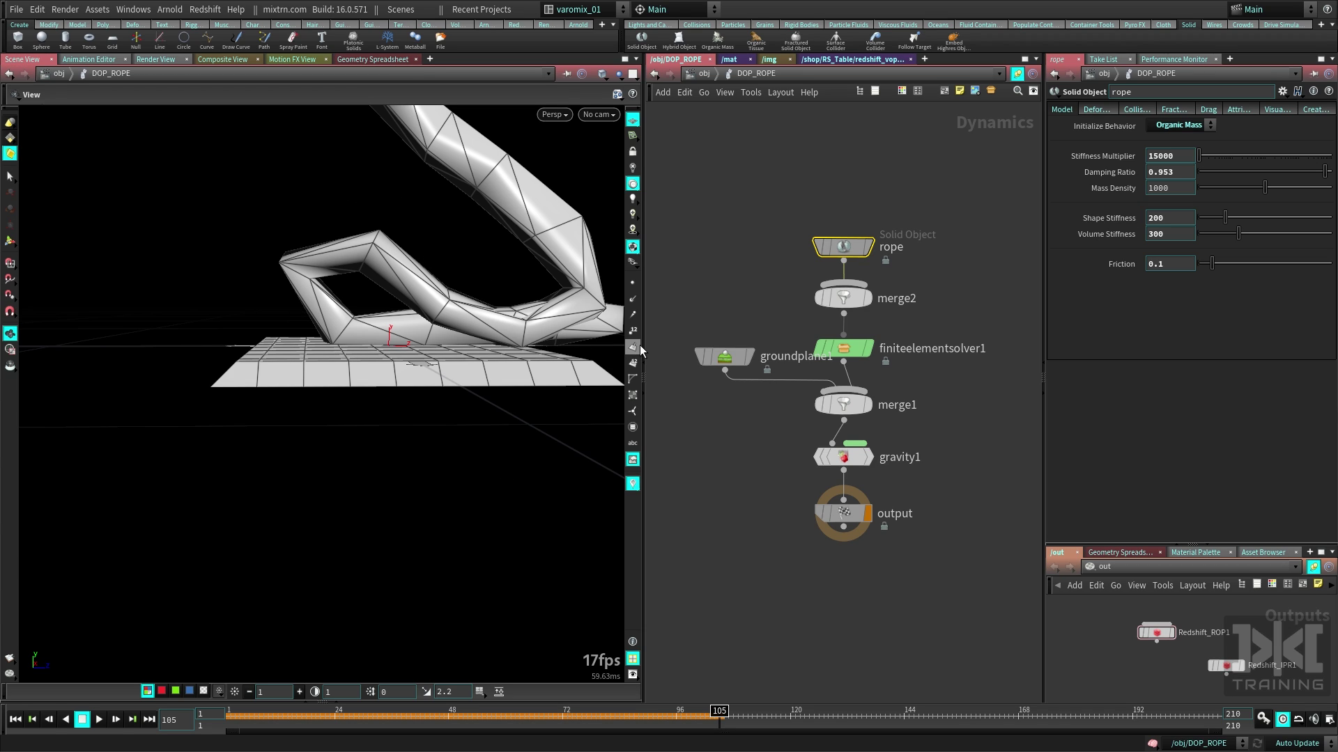
pyautogui.write('300')
pyautogui.press('Return')
pyautogui.moveTo(1175, 266); pyautogui.dragTo(1046, 282)
pyautogui.write('30')
pyautogui.press('Return')
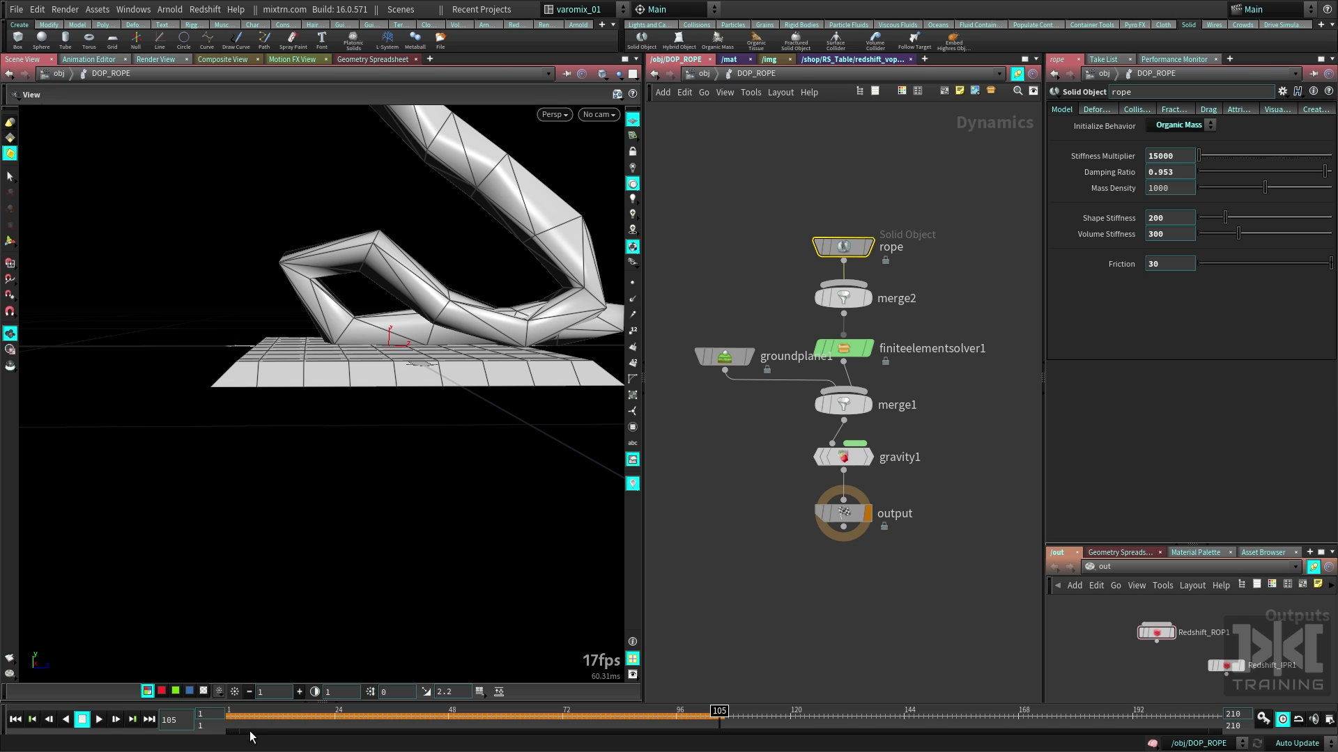
# Step: Simulate the rope up to frame 156, then replay it from the first frame to examine how it coils on the ground
pyautogui.moveTo(258, 721); pyautogui.dragTo(962, 726)
pyautogui.moveTo(501, 471); pyautogui.dragTo(409, 495)
pyautogui.moveTo(409, 496); pyautogui.dragTo(457, 488, button='right')
pyautogui.moveTo(456, 489); pyautogui.dragTo(445, 492)
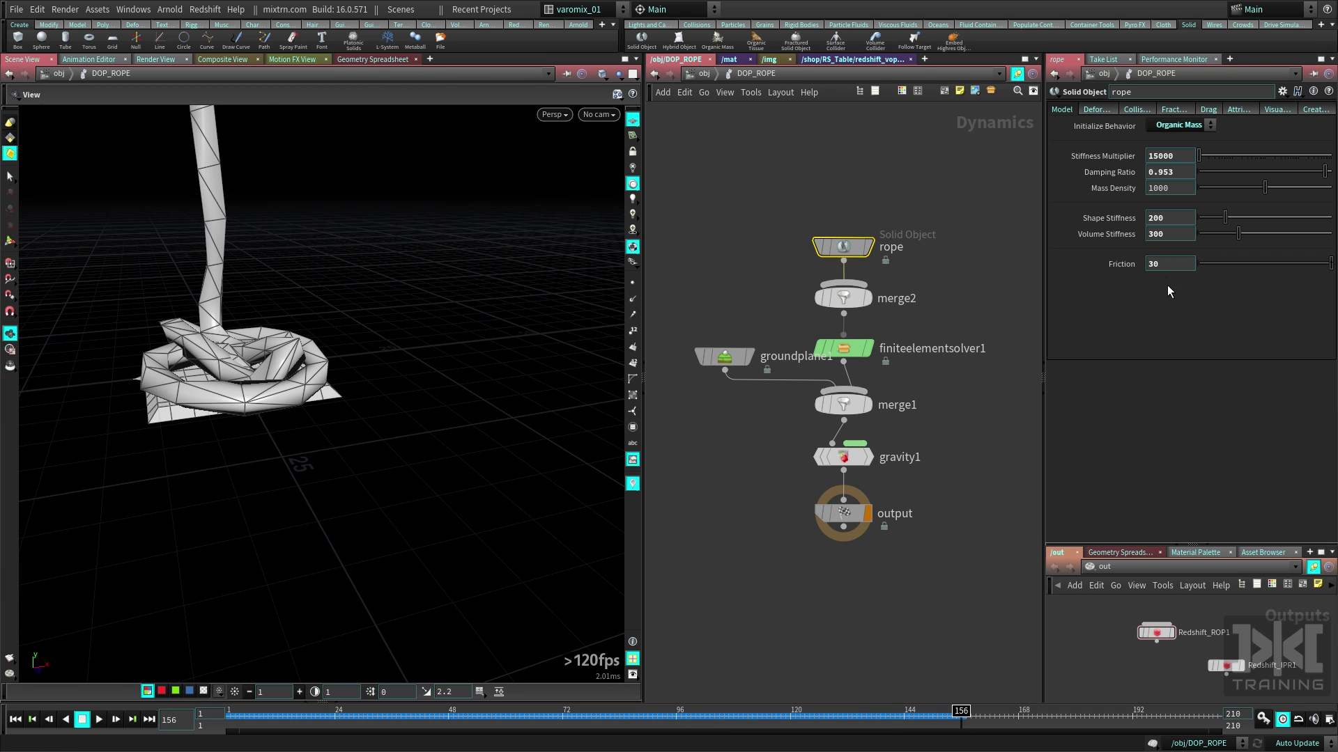
pyautogui.hotkey('ctrl', 'Up')
pyautogui.press('Up')
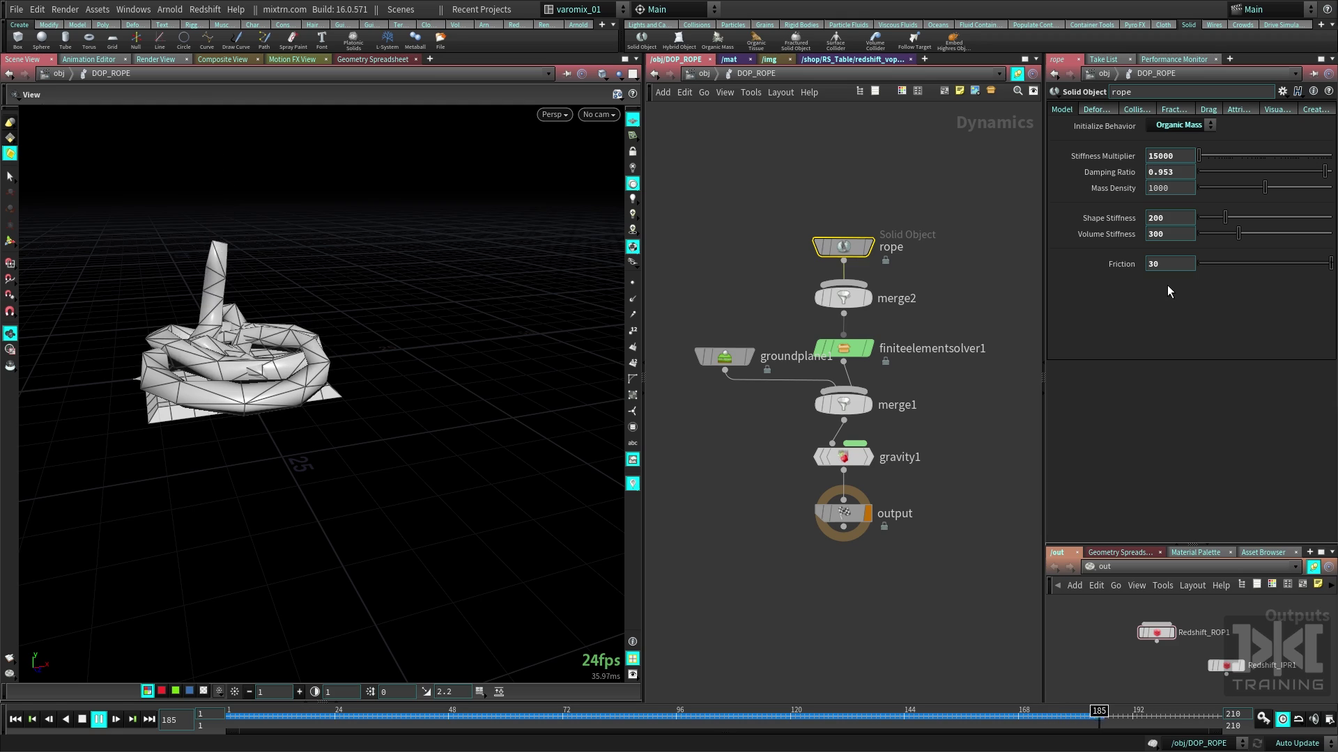
pyautogui.moveTo(545, 462); pyautogui.dragTo(380, 560)
# Step: Replay the fall from above and scrub to frame 138 to check the rope for self-intersections
pyautogui.hotkey('ctrl', 'Up')
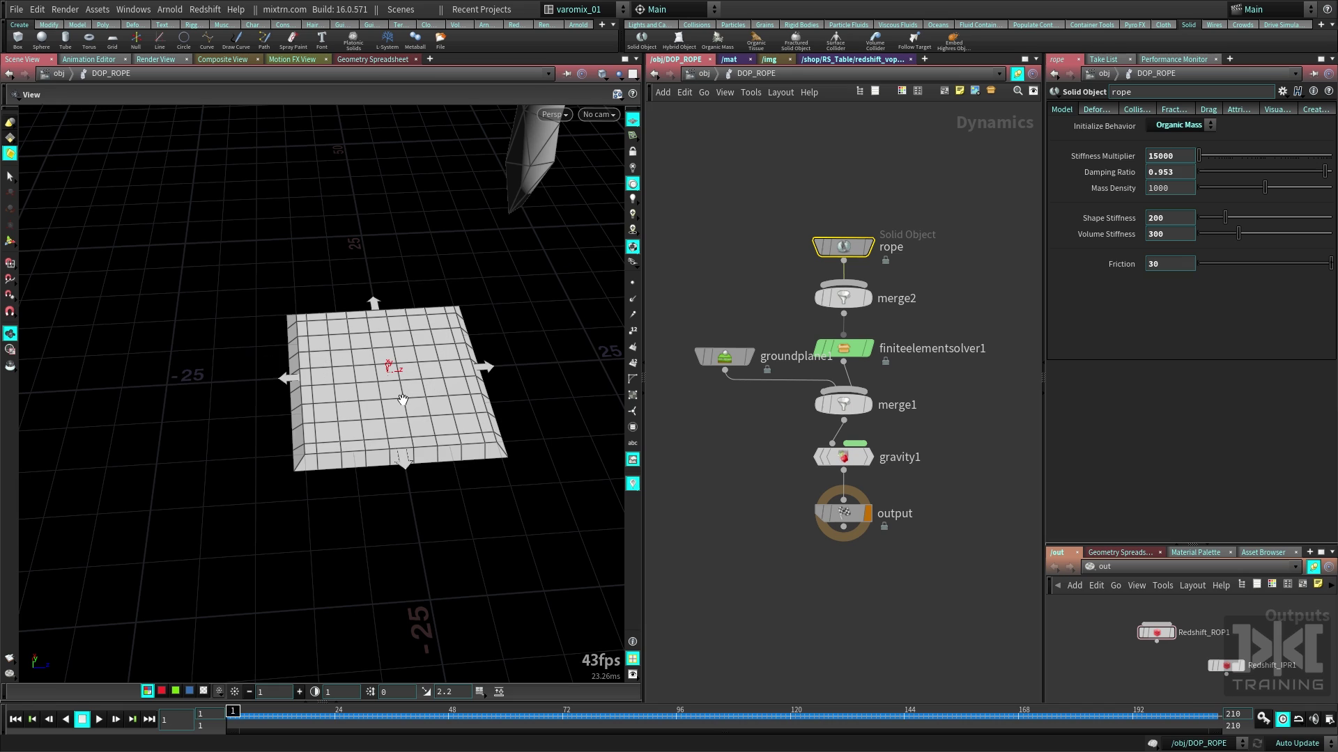
pyautogui.press('Up')
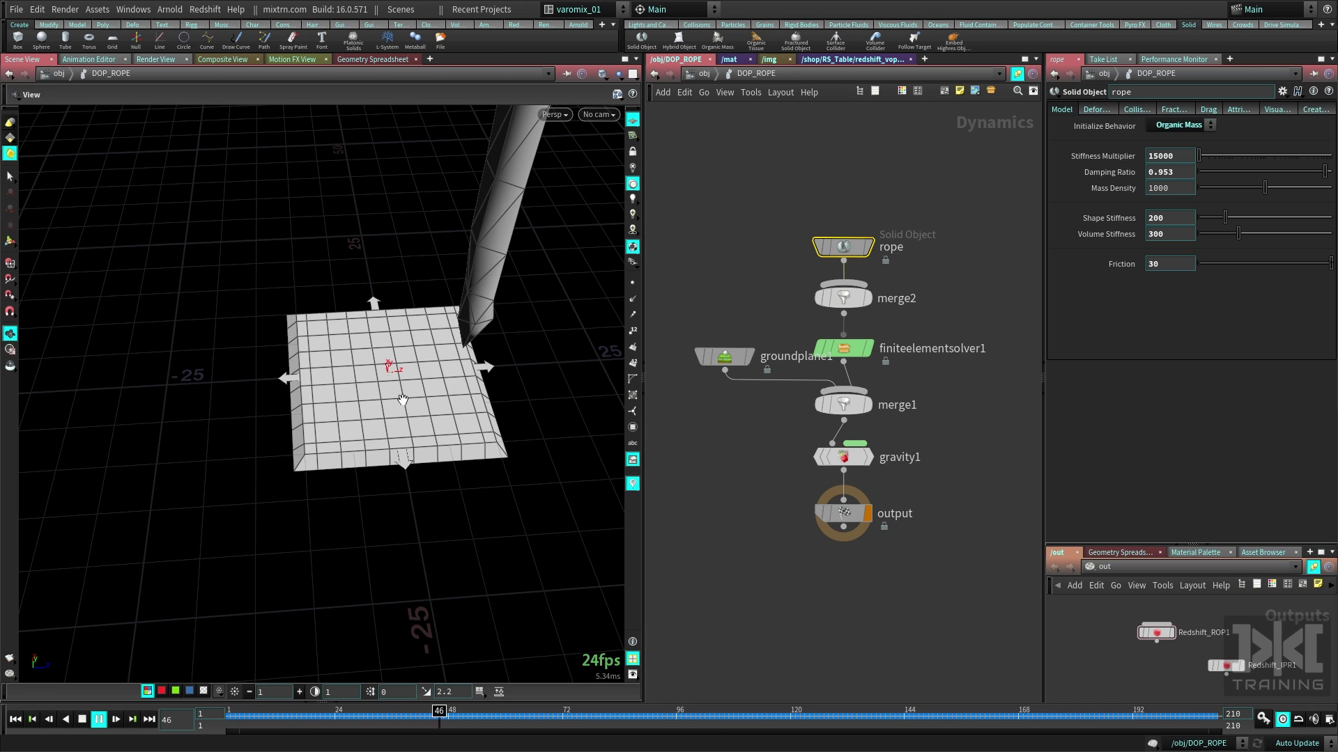
pyautogui.press('Up')
pyautogui.moveTo(475, 718); pyautogui.dragTo(876, 712)
pyautogui.moveTo(344, 349)
pyautogui.mouseDown()
pyautogui.moveTo(357, 333)
pyautogui.moveTo(370, 352)
pyautogui.moveTo(398, 341)
pyautogui.moveTo(368, 355)
pyautogui.mouseUp()
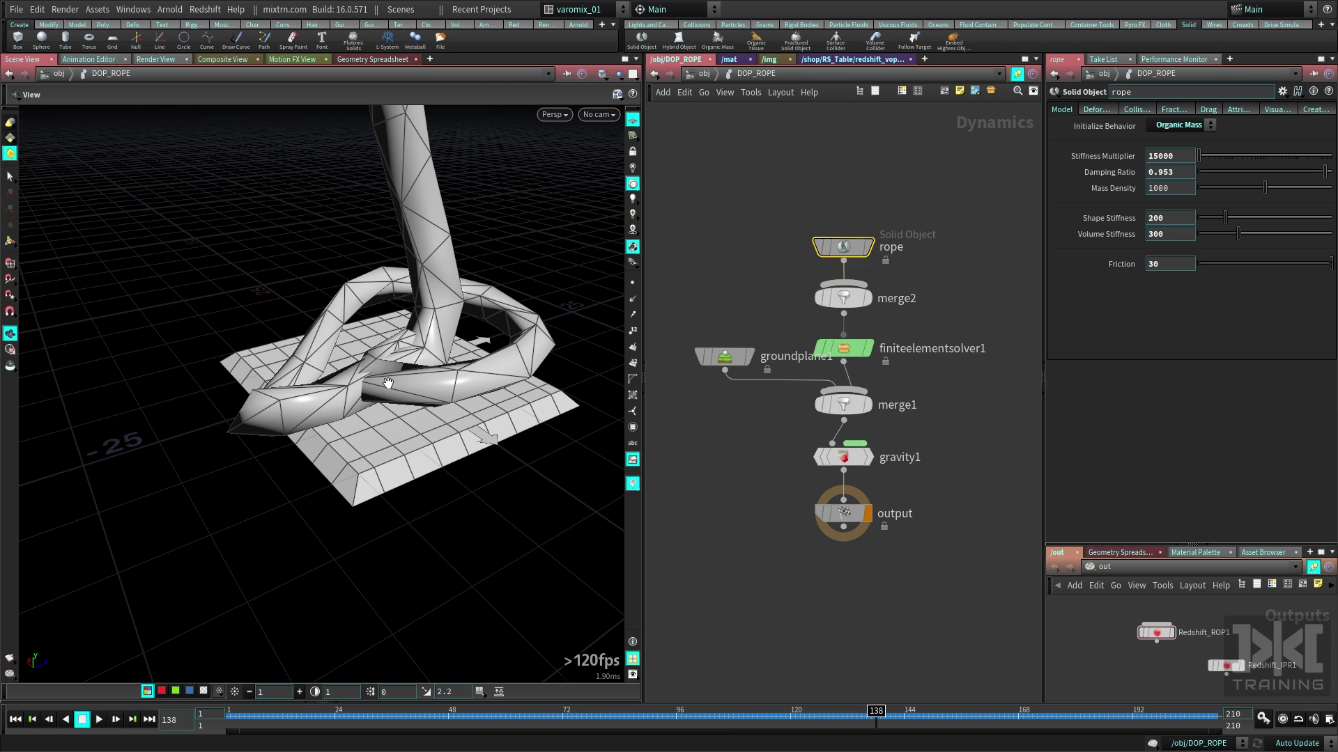
# Step: Enable Collide within connected components on the rope, resimulate from the first frame and scrub to frame 187
pyautogui.hotkey('ctrl', 'Up')
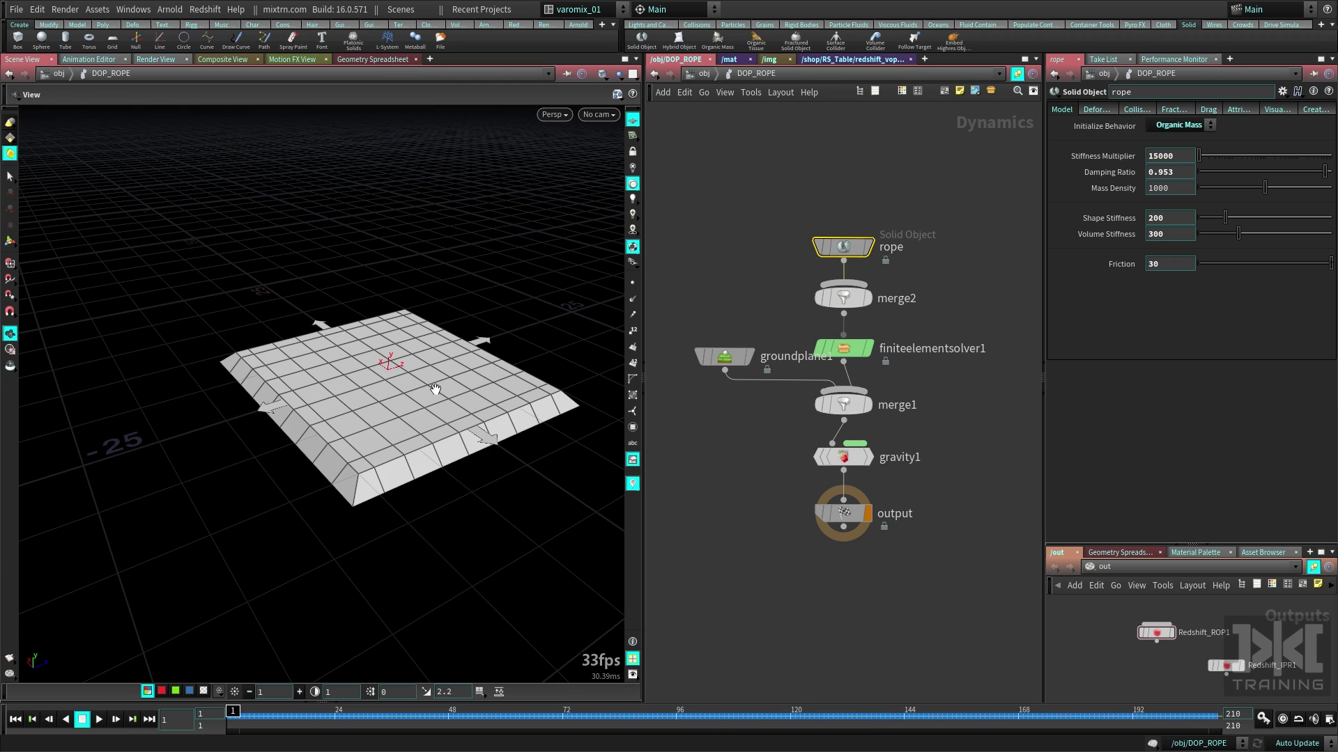
pyautogui.moveTo(970, 208); pyautogui.dragTo(801, 268)
pyautogui.click(1136, 110)
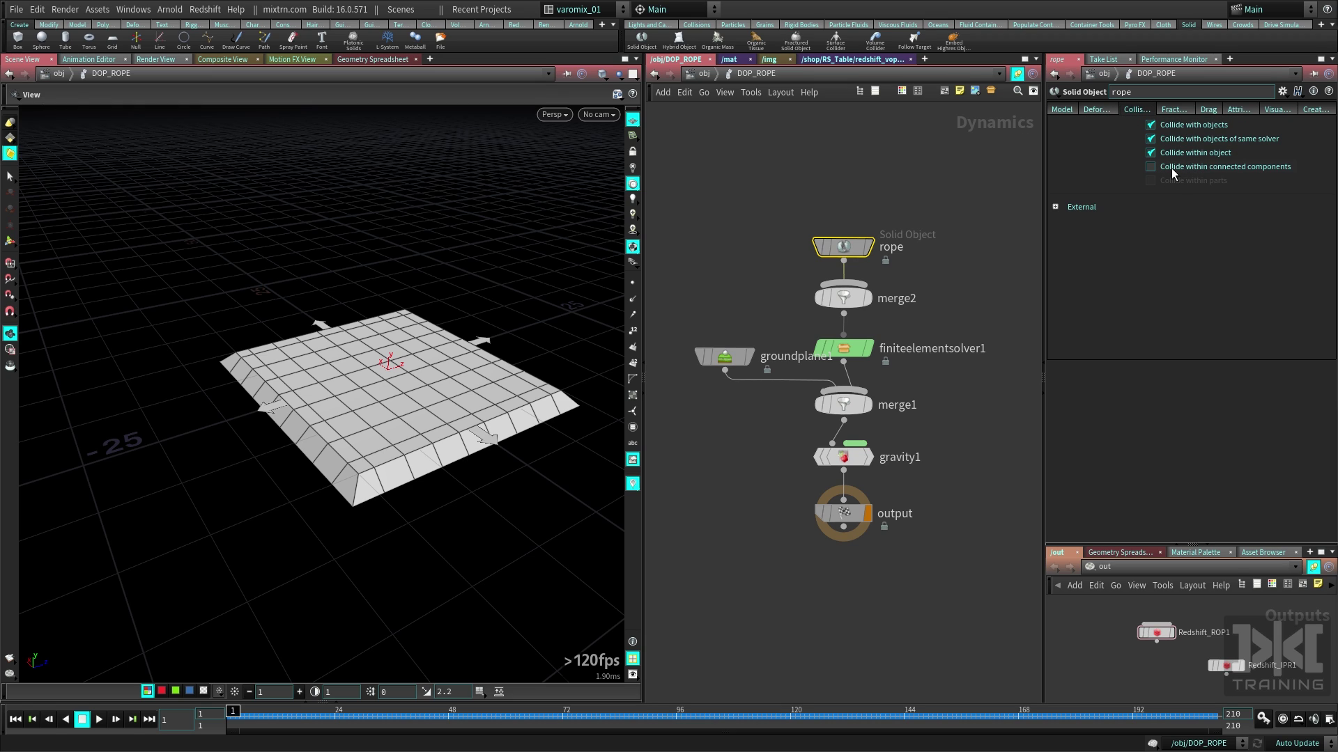
pyautogui.click(1245, 167)
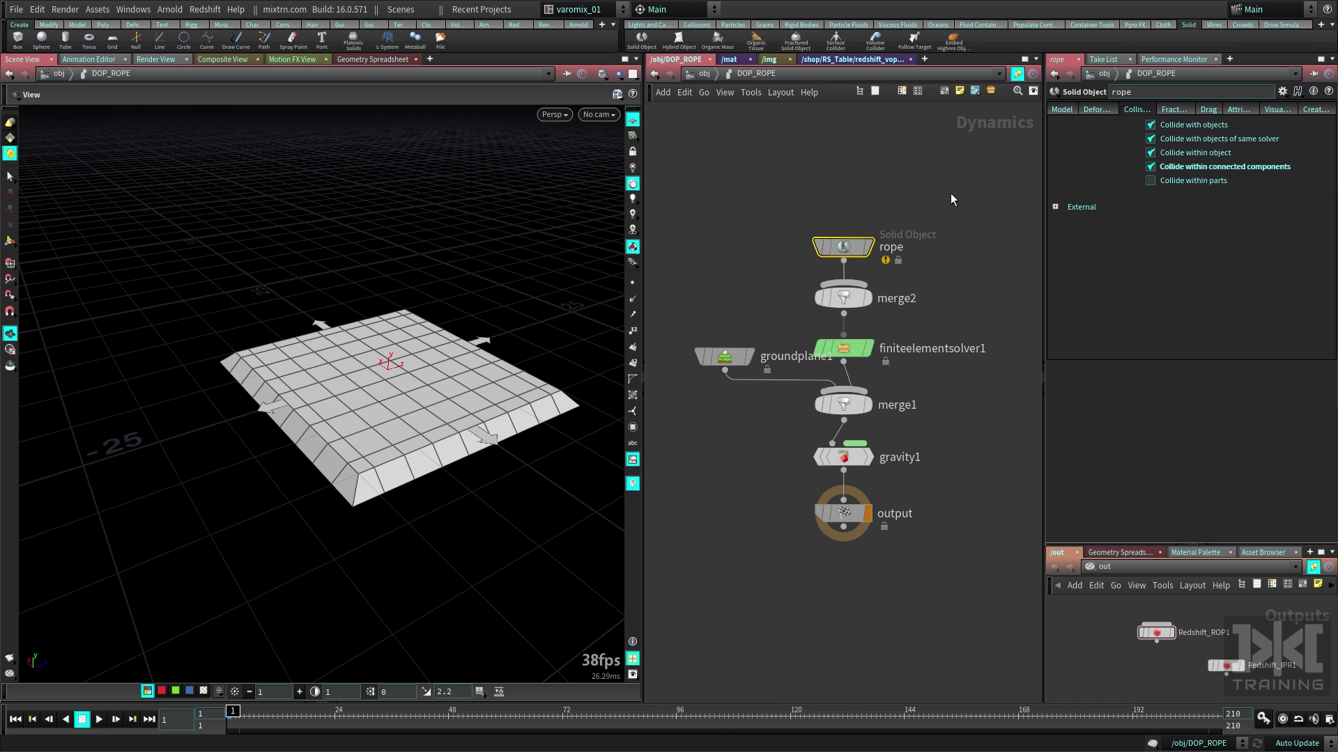
pyautogui.press('Up')
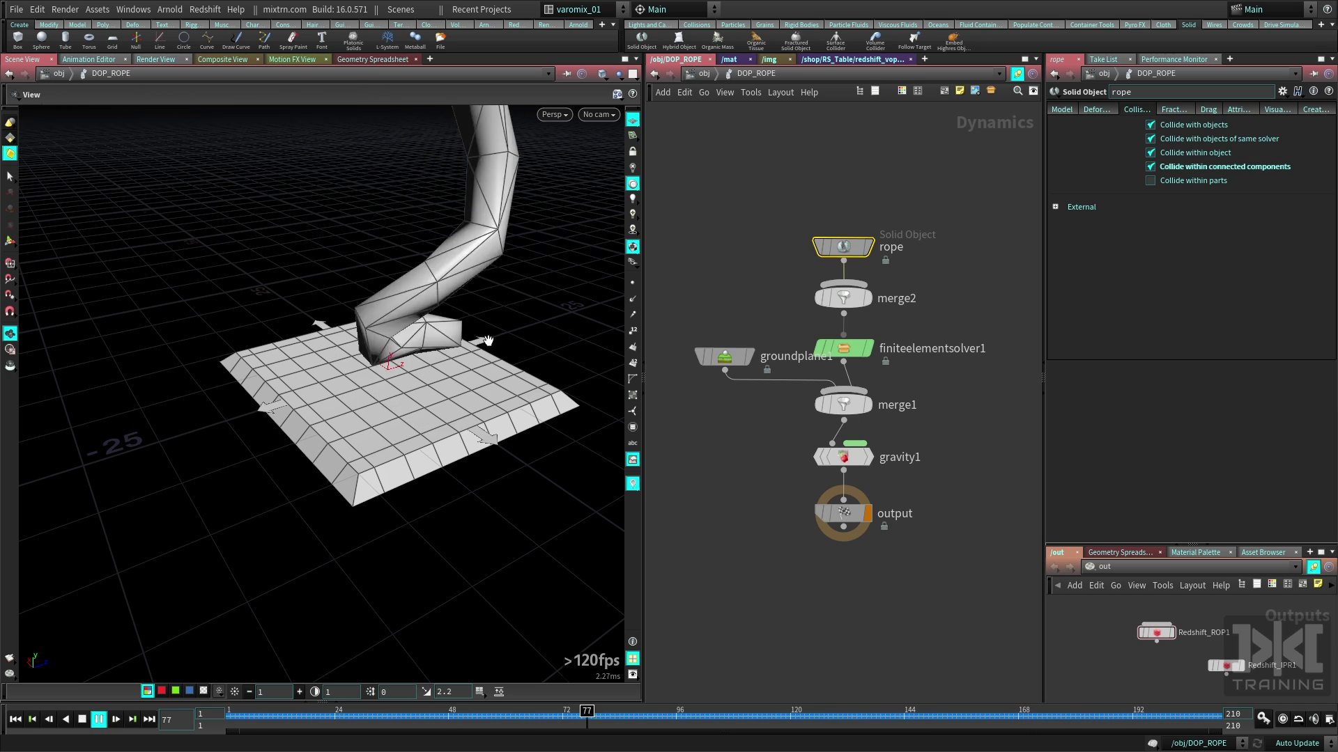
pyautogui.click(82, 721)
pyautogui.moveTo(324, 716); pyautogui.dragTo(1108, 711)
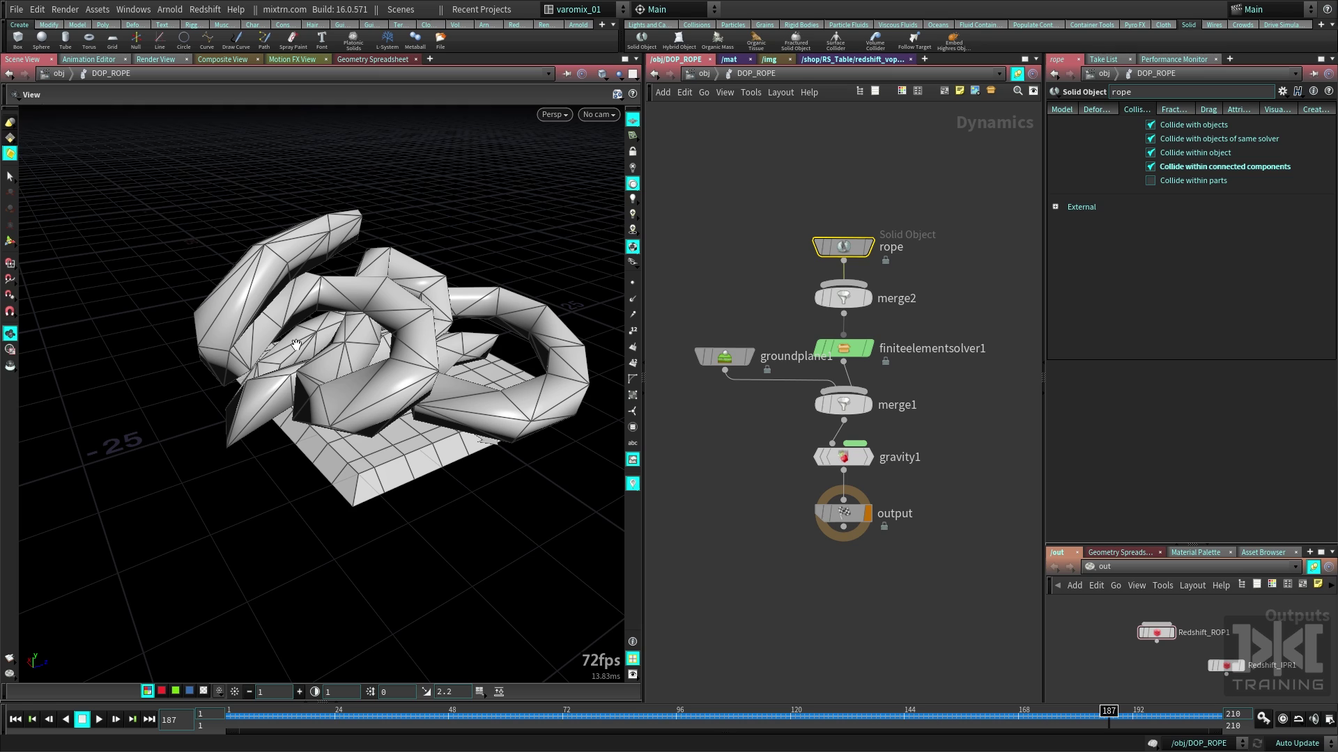
# Step: Keep the finite element solver's Integrator Type at BE1 and lower its Collision Passes to 1
pyautogui.click(844, 348)
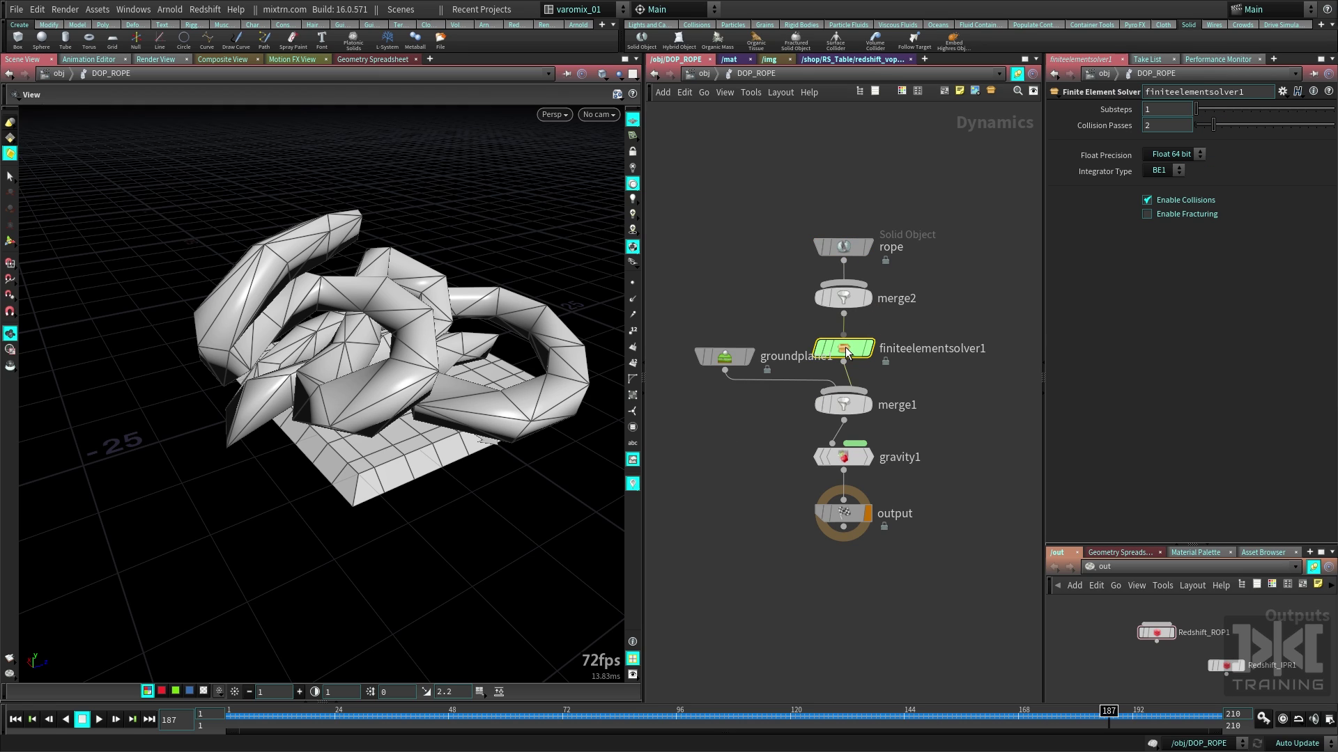
pyautogui.moveTo(944, 370); pyautogui.dragTo(915, 370, button='middle')
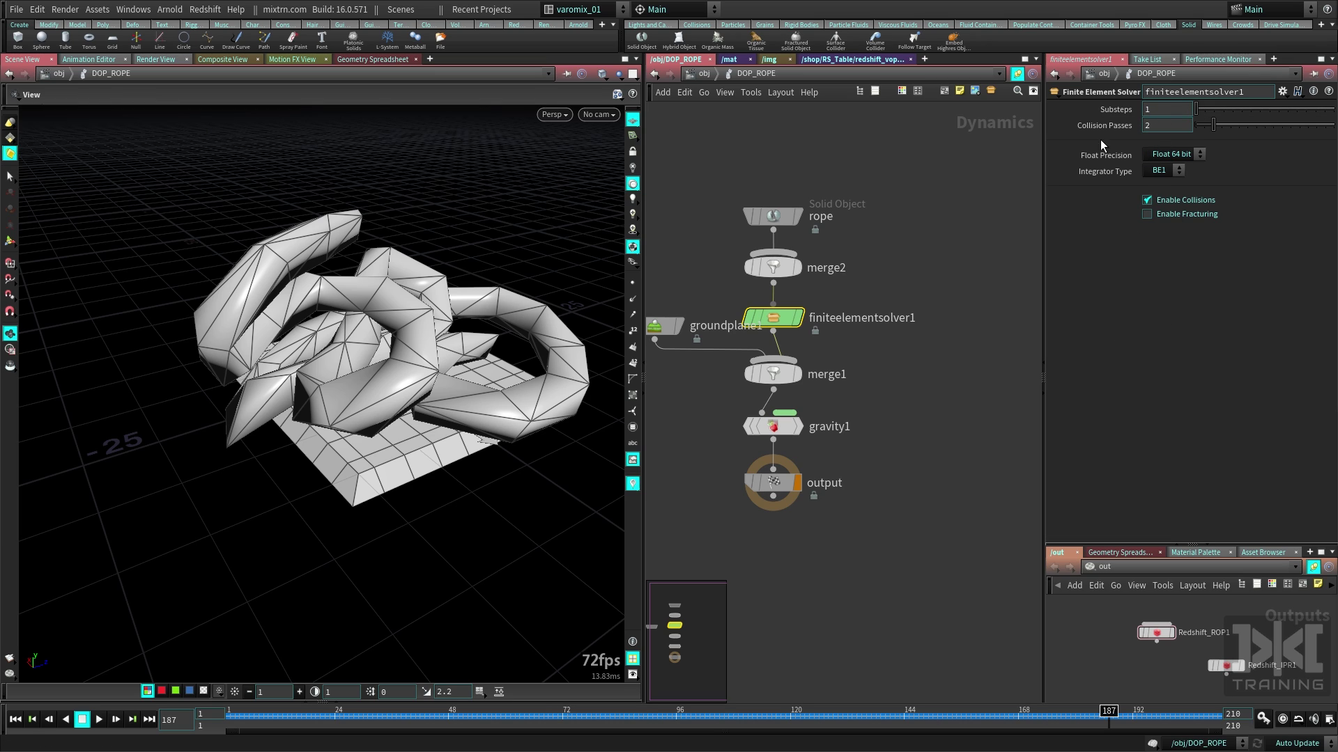
pyautogui.click(1177, 170)
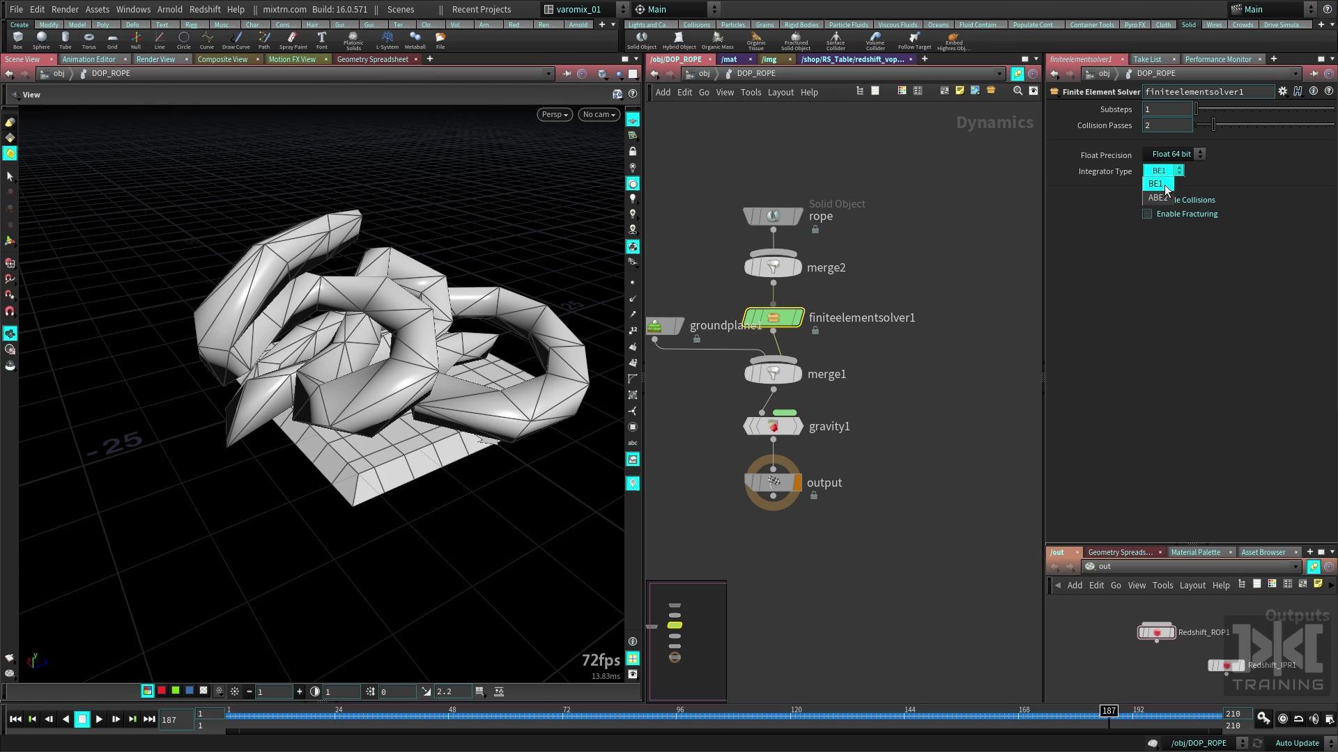
pyautogui.click(1157, 184)
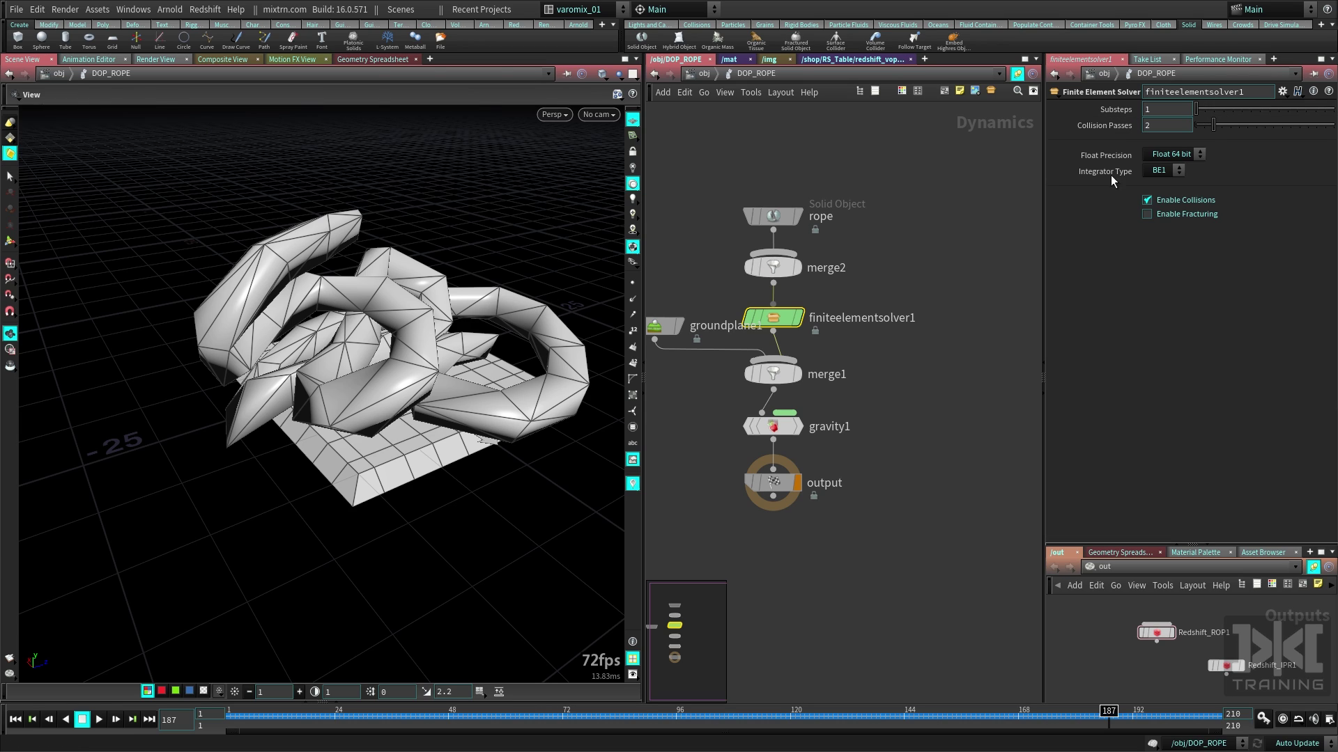
pyautogui.moveTo(1211, 125); pyautogui.dragTo(1202, 129)
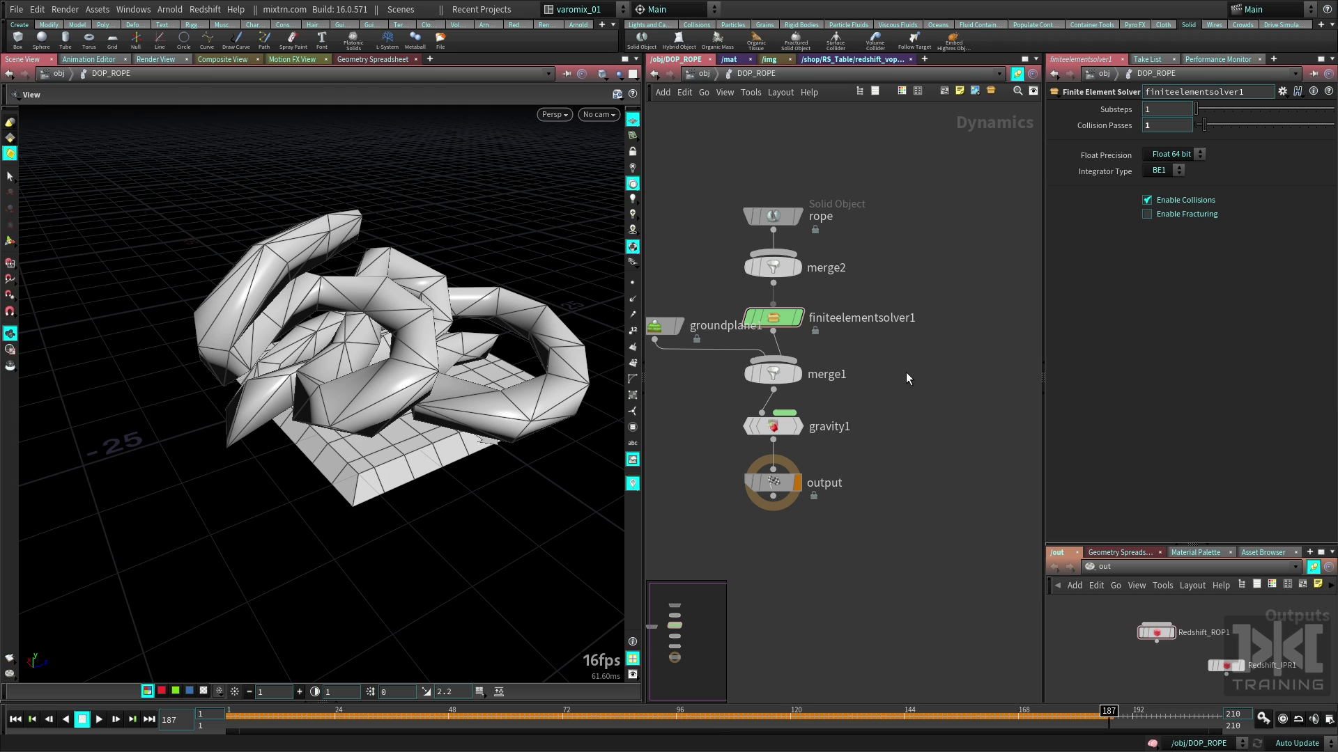
# Step: Open the rope geometry network and replay the simulation on the embedded rope mesh up to frame 127
pyautogui.press('u')
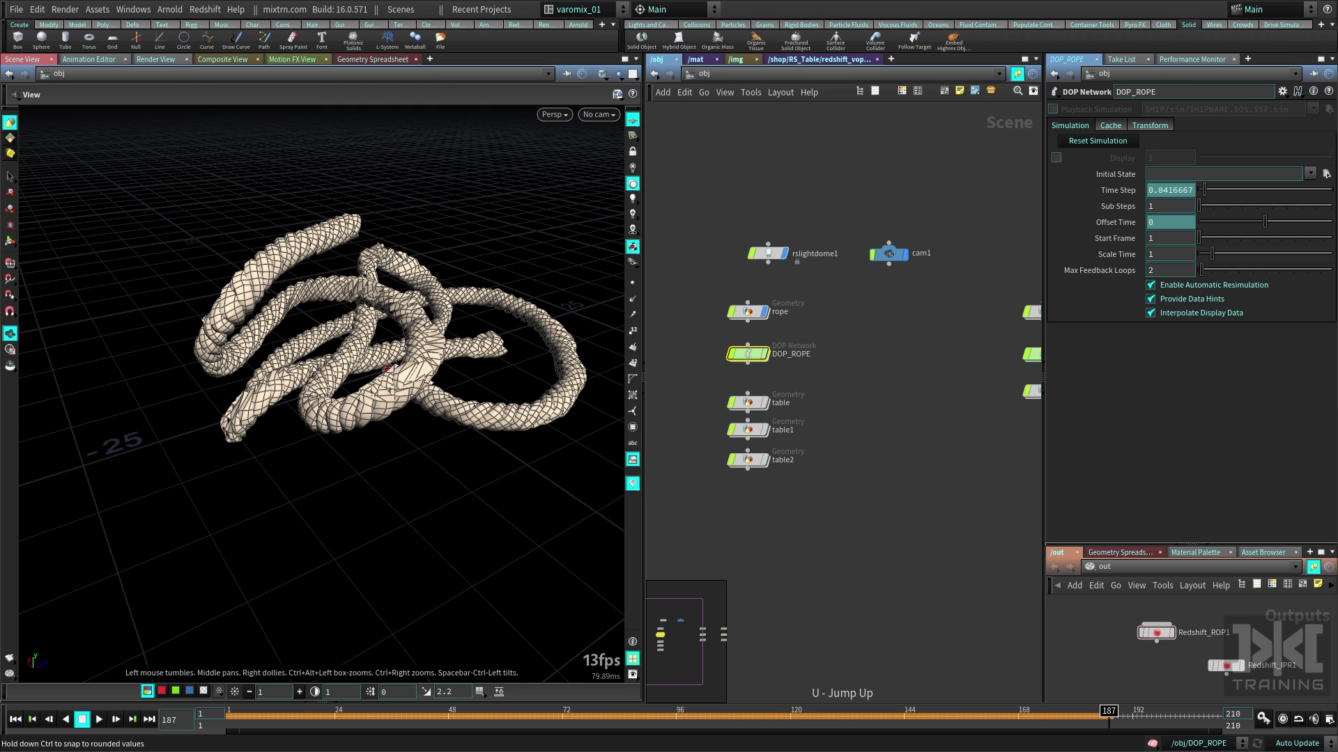
pyautogui.doubleClick(750, 314)
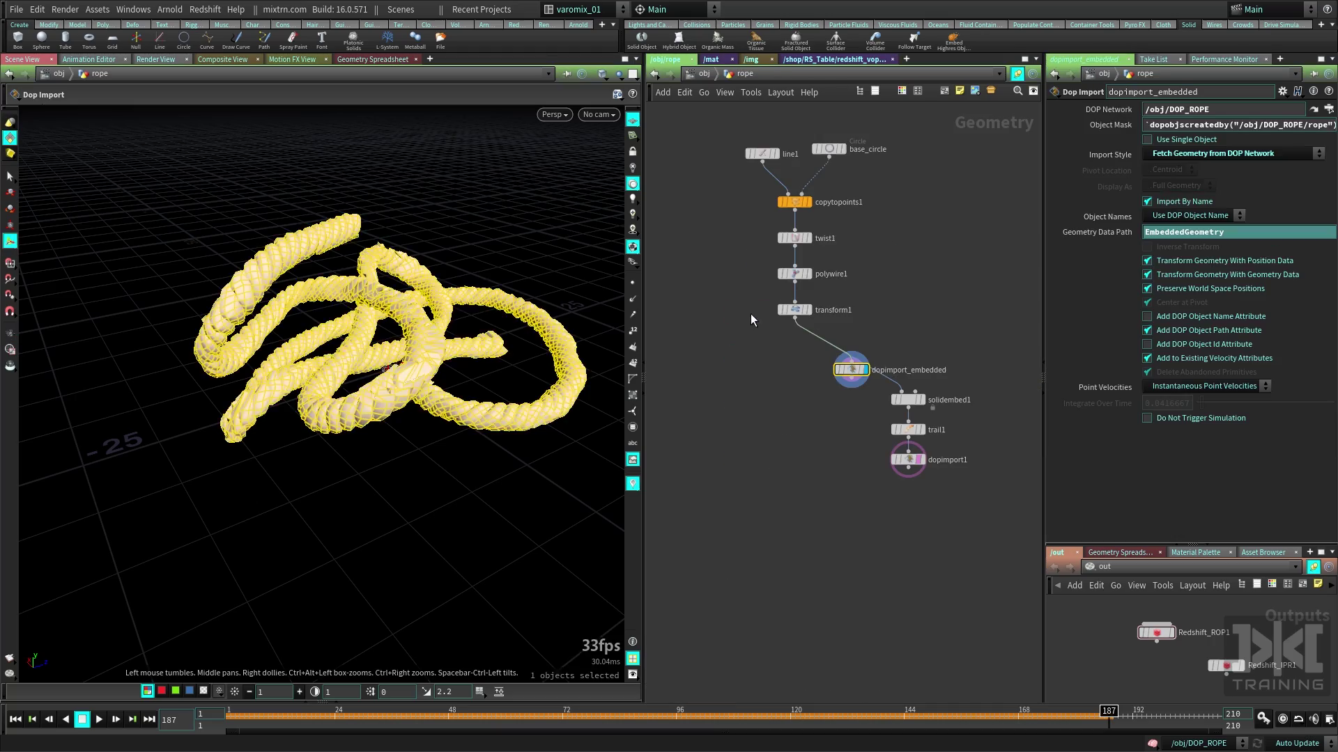
pyautogui.click(760, 392)
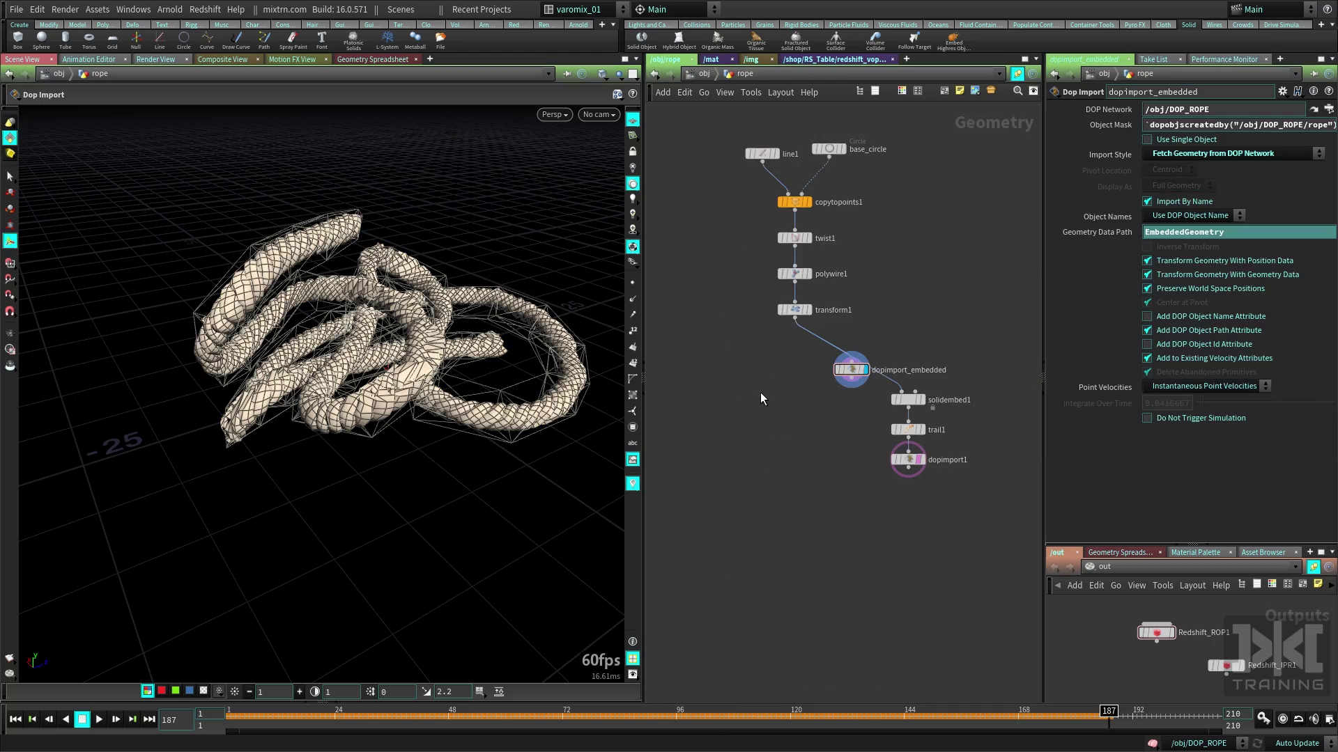
pyautogui.keyDown('alt'); pyautogui.moveTo(359, 406); pyautogui.dragTo(299, 392); pyautogui.keyUp('alt')
pyautogui.moveTo(411, 709)
pyautogui.mouseDown()
pyautogui.moveTo(370, 709)
pyautogui.moveTo(391, 704)
pyautogui.mouseUp()
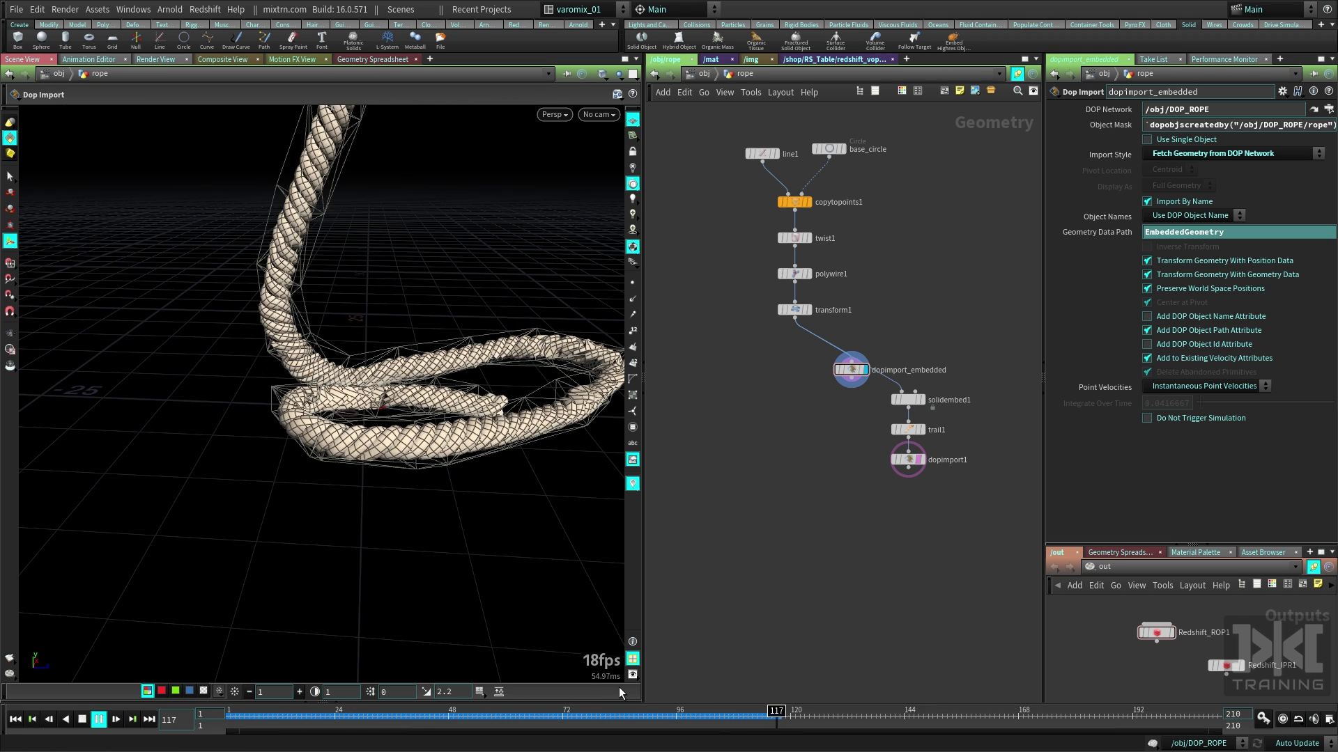
pyautogui.press('Up')
# Step: Examine the embedded rope's mesh at frame 127 for distorted areas, up close and from several angles
pyautogui.keyDown('alt'); pyautogui.moveTo(490, 451); pyautogui.dragTo(418, 441); pyautogui.keyUp('alt')
pyautogui.keyDown('alt'); pyautogui.moveTo(418, 442); pyautogui.dragTo(349, 383, button='middle'); pyautogui.keyUp('alt')
pyautogui.keyDown('alt'); pyautogui.moveTo(349, 383); pyautogui.dragTo(464, 411, button='right'); pyautogui.keyUp('alt')
pyautogui.press('Return')
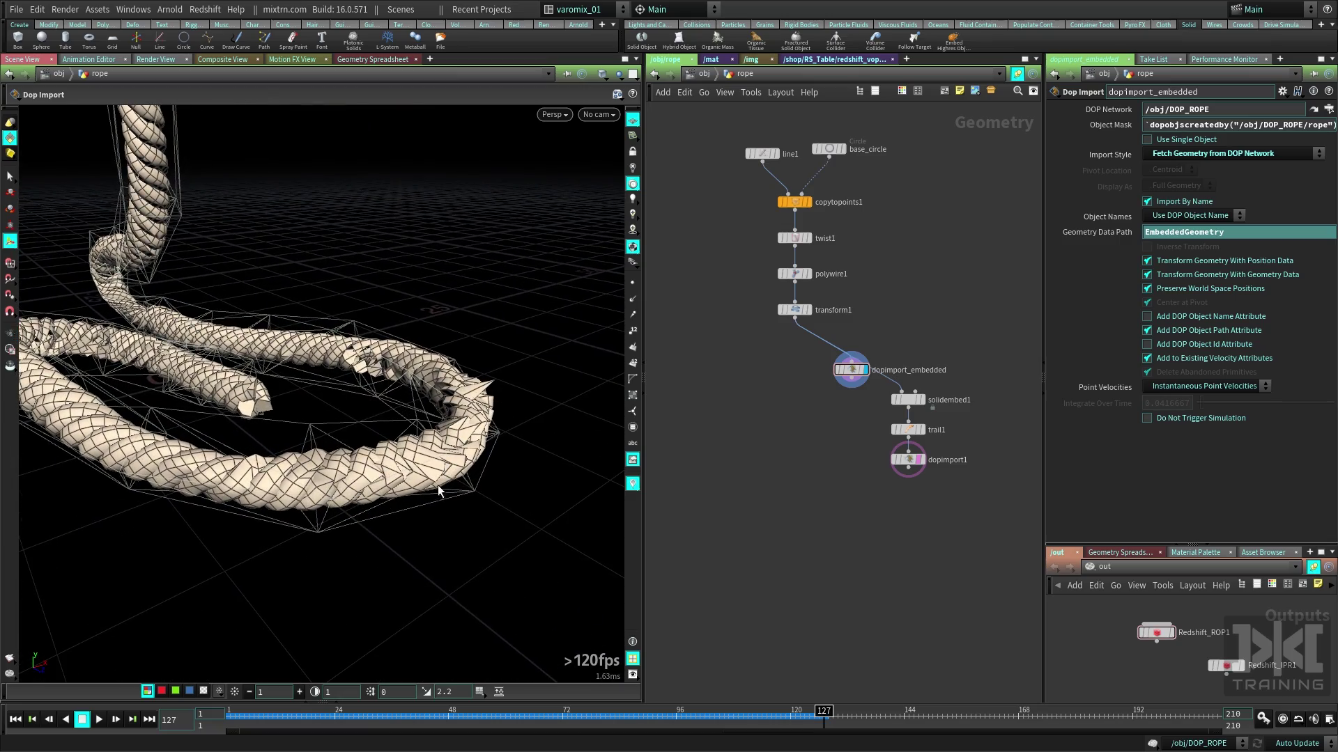
pyautogui.keyDown('alt'); pyautogui.moveTo(405, 397); pyautogui.dragTo(376, 425); pyautogui.keyUp('alt')
pyautogui.keyDown('alt'); pyautogui.moveTo(376, 425); pyautogui.dragTo(439, 411, button='right'); pyautogui.keyUp('alt')
pyautogui.keyDown('alt'); pyautogui.moveTo(439, 412); pyautogui.dragTo(493, 431); pyautogui.keyUp('alt')
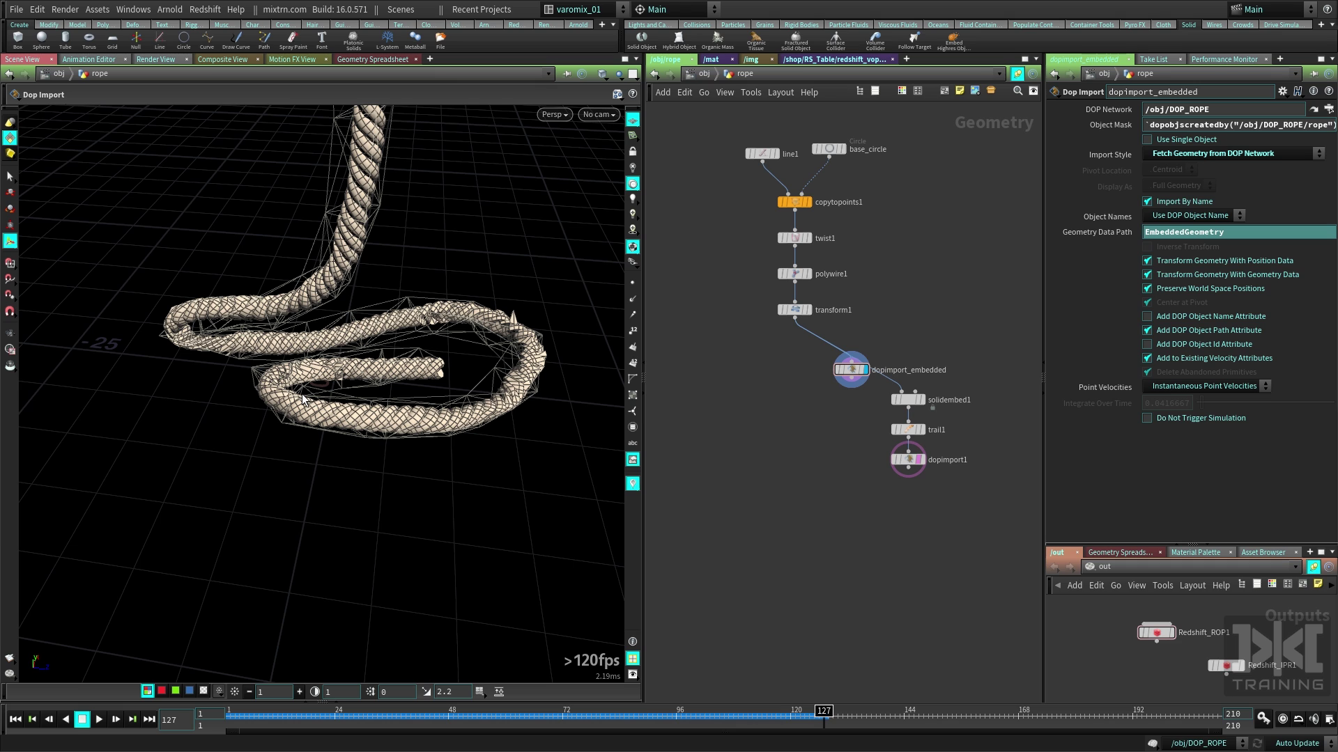
# Step: Place the dopimport_embedded node below transform1 and select the solidembed1 node
pyautogui.moveTo(853, 372); pyautogui.dragTo(765, 384)
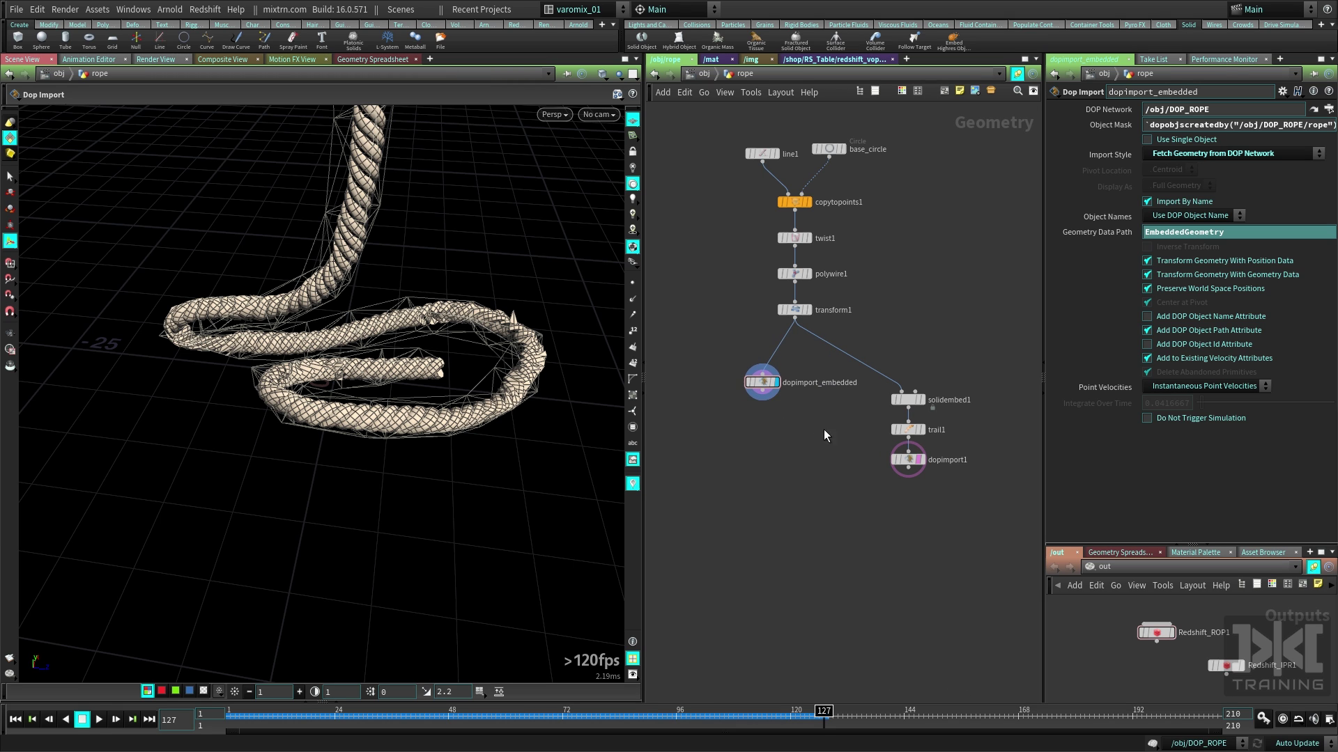
pyautogui.moveTo(839, 453); pyautogui.dragTo(740, 382, button='middle')
pyautogui.scroll(3, 736, 379)
pyautogui.click(834, 316)
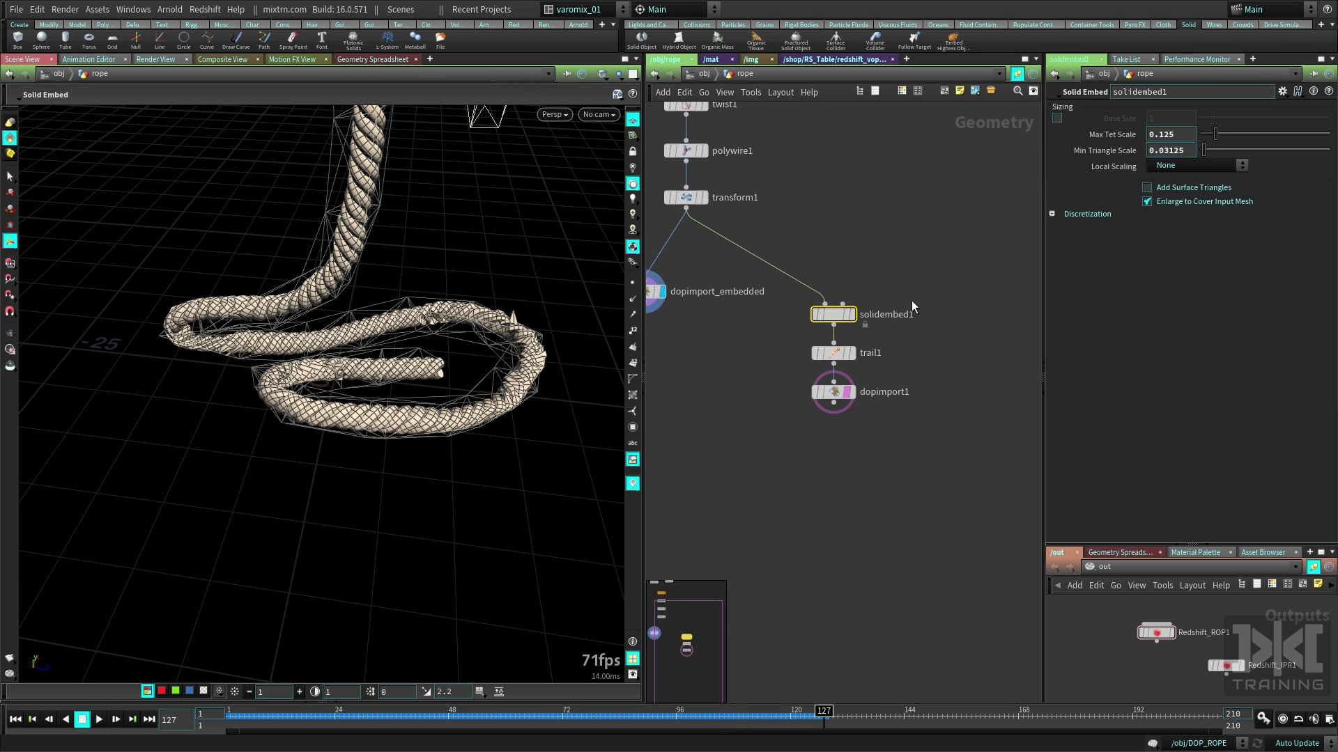
# Step: Return to the first frame, collapse the shelf and display the solidembed1 mesh of the rope
pyautogui.hotkey('ctrl', 'Up')
pyautogui.keyDown('alt'); pyautogui.moveTo(394, 338); pyautogui.dragTo(370, 633, button='middle'); pyautogui.keyUp('alt')
pyautogui.keyDown('alt'); pyautogui.moveTo(370, 633); pyautogui.dragTo(495, 367, button='right'); pyautogui.keyUp('alt')
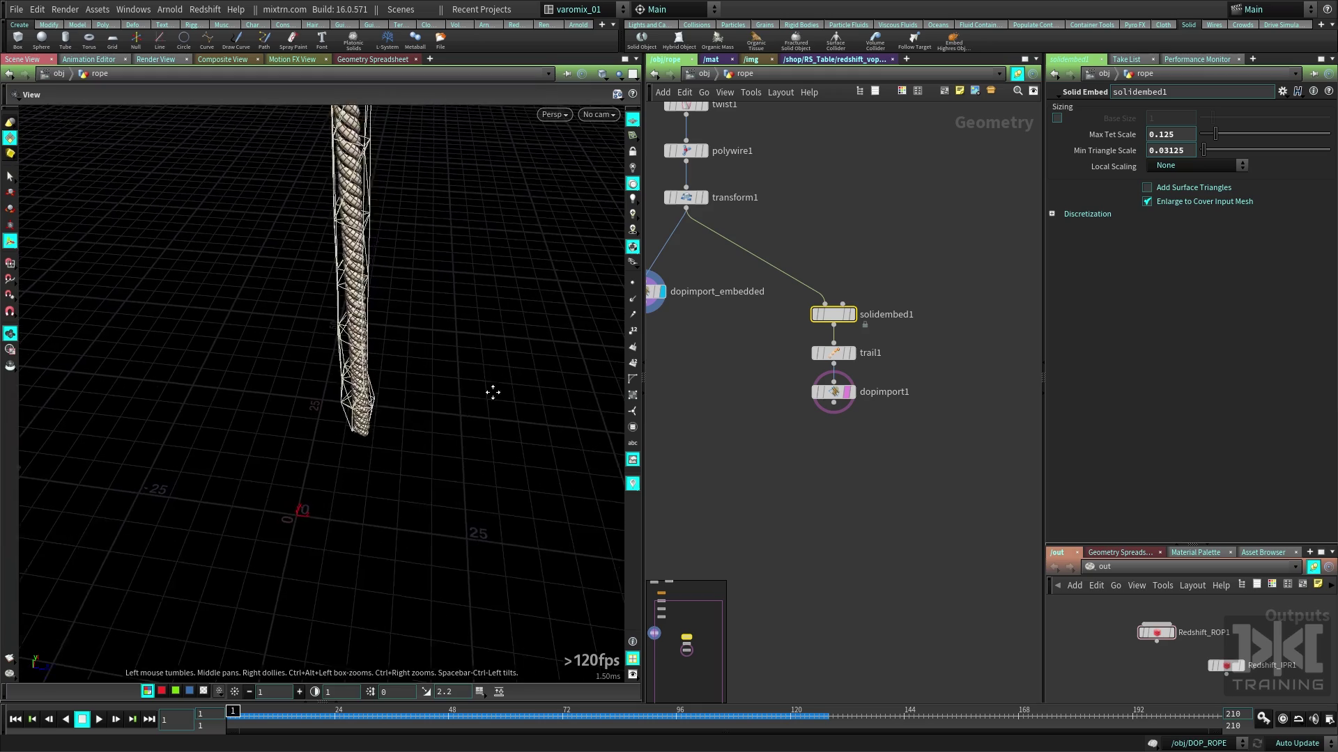
pyautogui.keyDown('alt'); pyautogui.moveTo(495, 367); pyautogui.dragTo(490, 487, button='middle'); pyautogui.keyUp('alt')
pyautogui.click(3, 51)
pyautogui.keyDown('alt'); pyautogui.moveTo(247, 260); pyautogui.dragTo(411, 380); pyautogui.keyUp('alt')
pyautogui.click(853, 300)
pyautogui.keyDown('alt'); pyautogui.moveTo(576, 304); pyautogui.dragTo(515, 385); pyautogui.keyUp('alt')
pyautogui.press('Return')
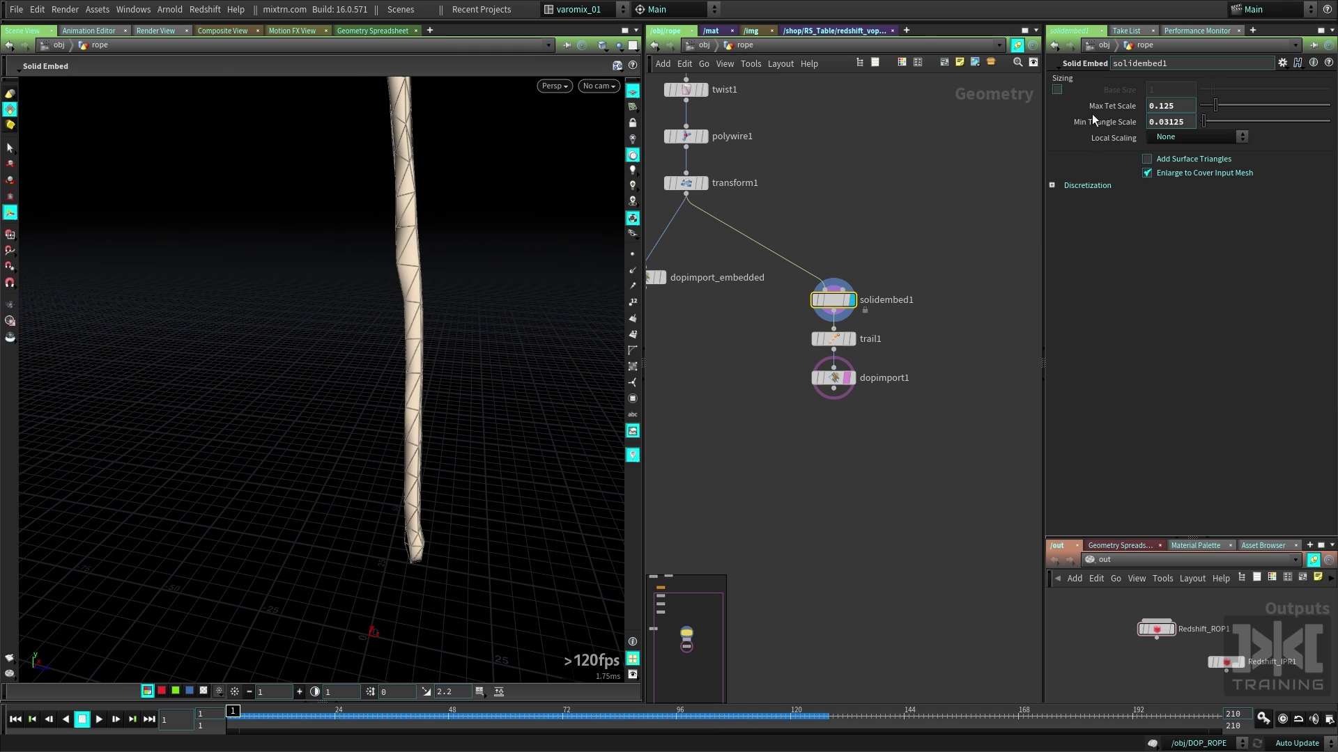
# Step: Reset solidembed1's Max Tet Scale to 0.1 and set its Min Triangle Scale to 0.01
pyautogui.keyDown('ctrl'); pyautogui.middleClick(1123, 107); pyautogui.keyUp('ctrl')
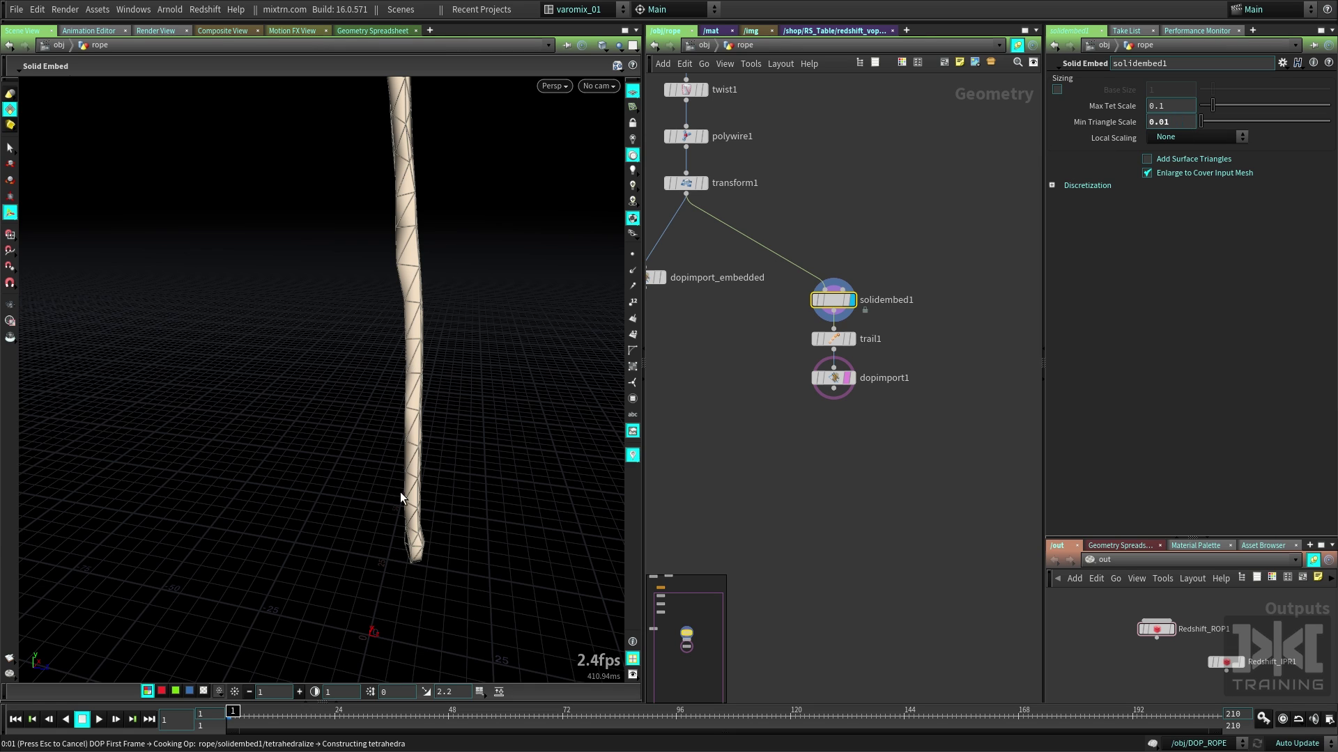
pyautogui.press('Escape')
pyautogui.moveTo(465, 274); pyautogui.dragTo(485, 314)
# Step: Resimulate the rope with the refined solid embed mesh and stop at frame 129
pyautogui.press('Up')
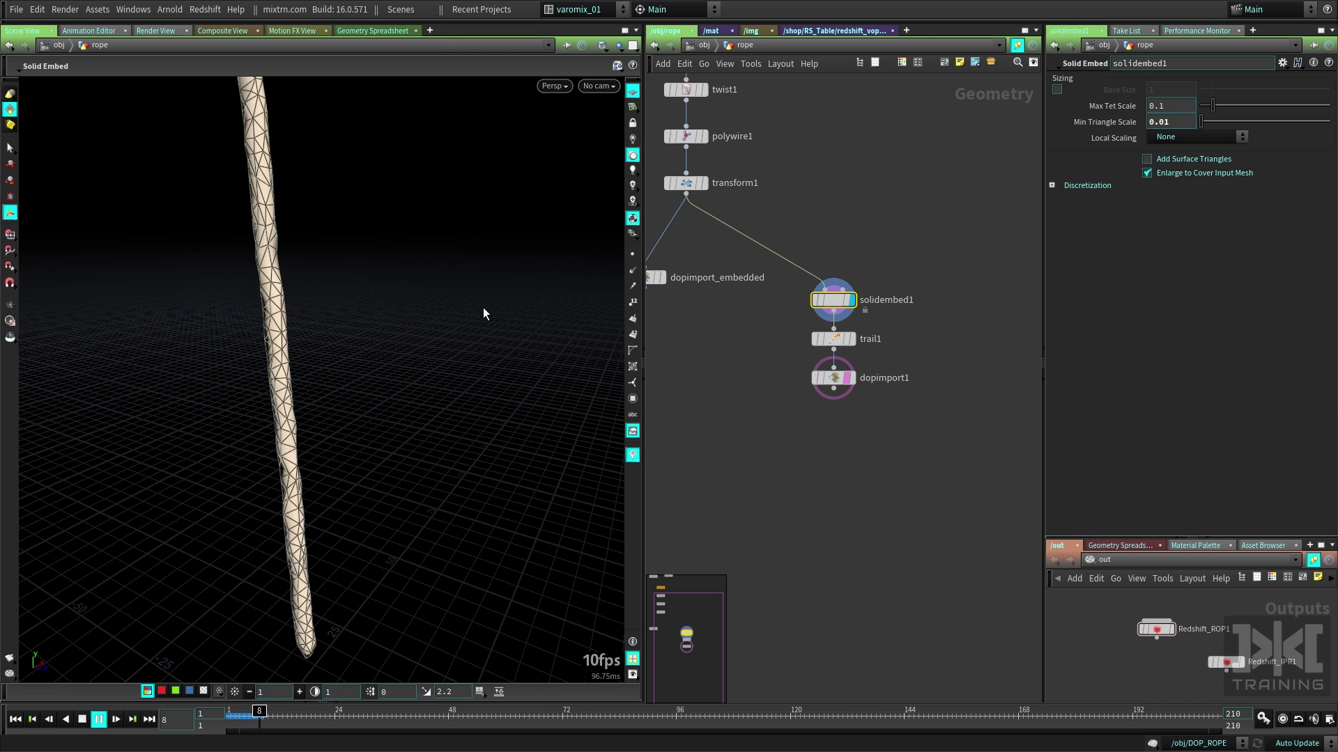
pyautogui.keyDown('alt'); pyautogui.moveTo(442, 433); pyautogui.dragTo(329, 460, button='right'); pyautogui.keyUp('alt')
pyautogui.moveTo(329, 460); pyautogui.dragTo(391, 383)
pyautogui.press('Return')
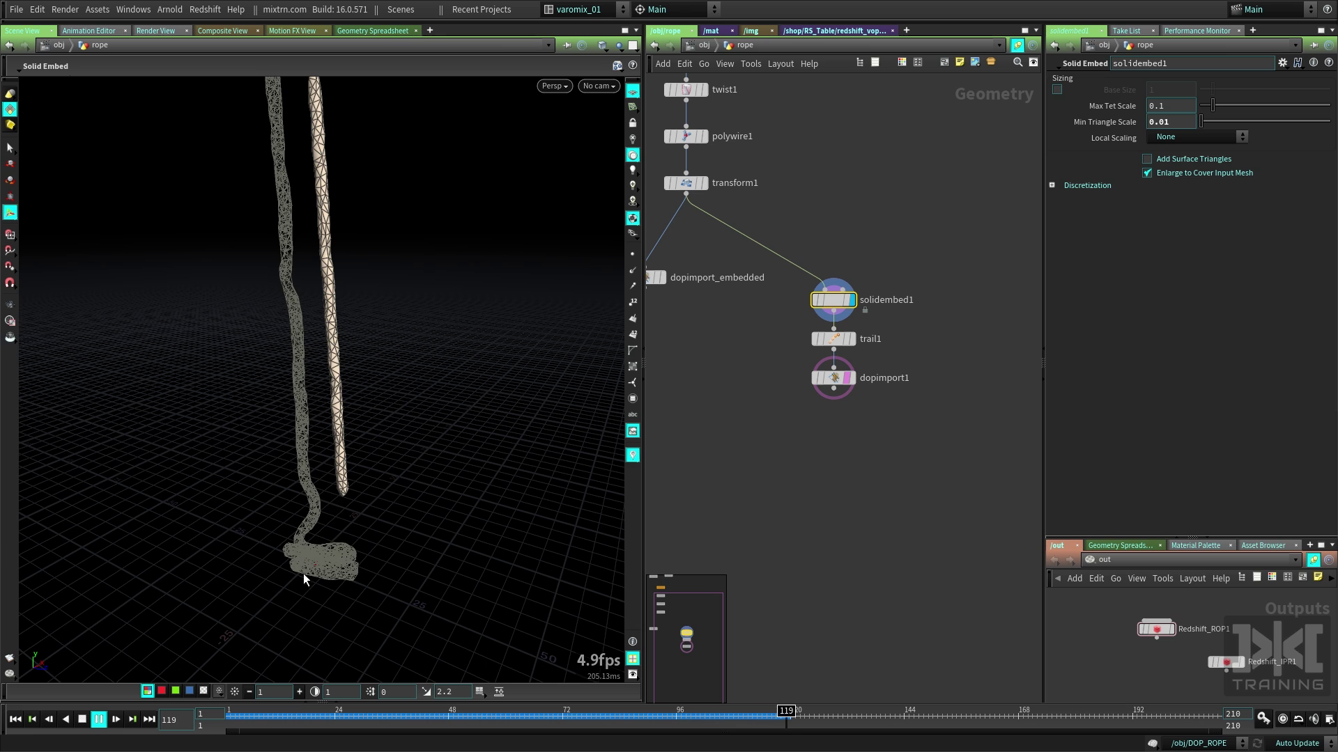
pyautogui.click(99, 720)
# Step: Display the dopimport1 node and examine the simulated tetrahedral rope coils on the ground up close
pyautogui.moveTo(829, 413); pyautogui.dragTo(865, 408, button='middle')
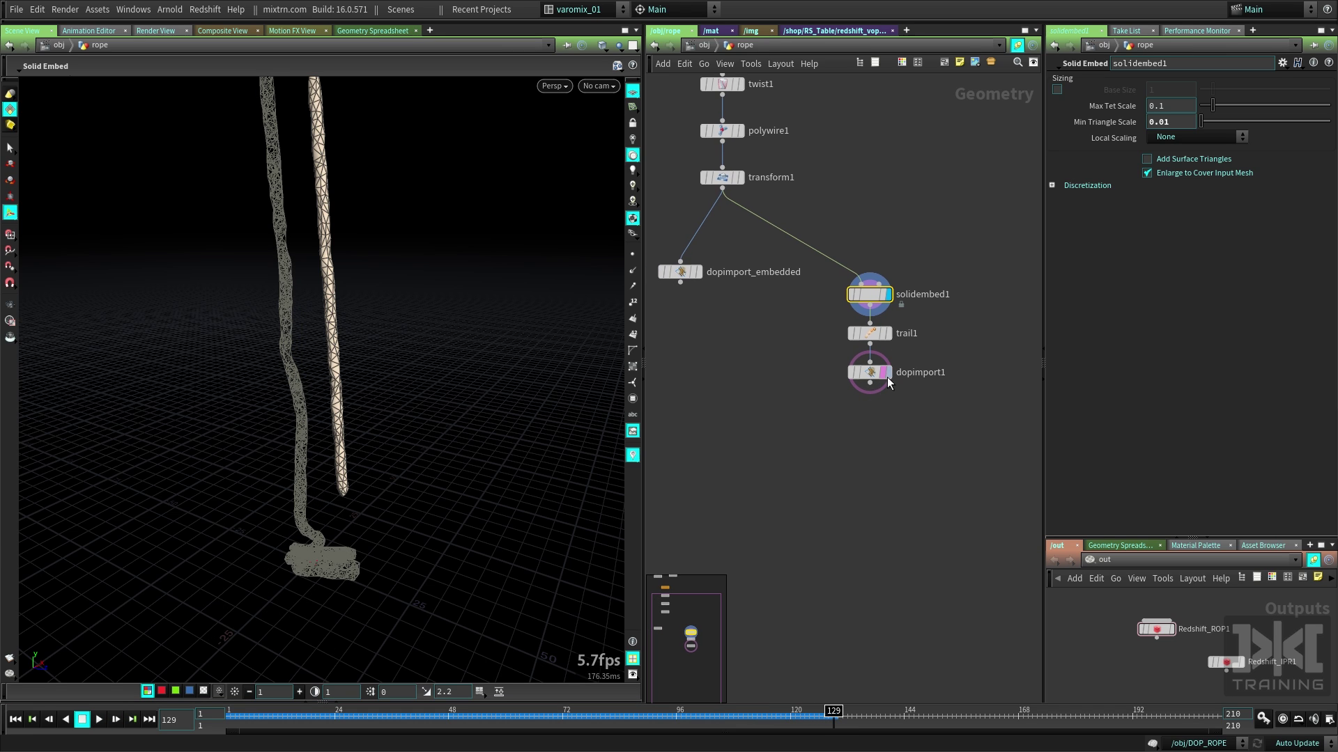
pyautogui.click(887, 372)
pyautogui.moveTo(239, 457); pyautogui.dragTo(426, 524, button='right')
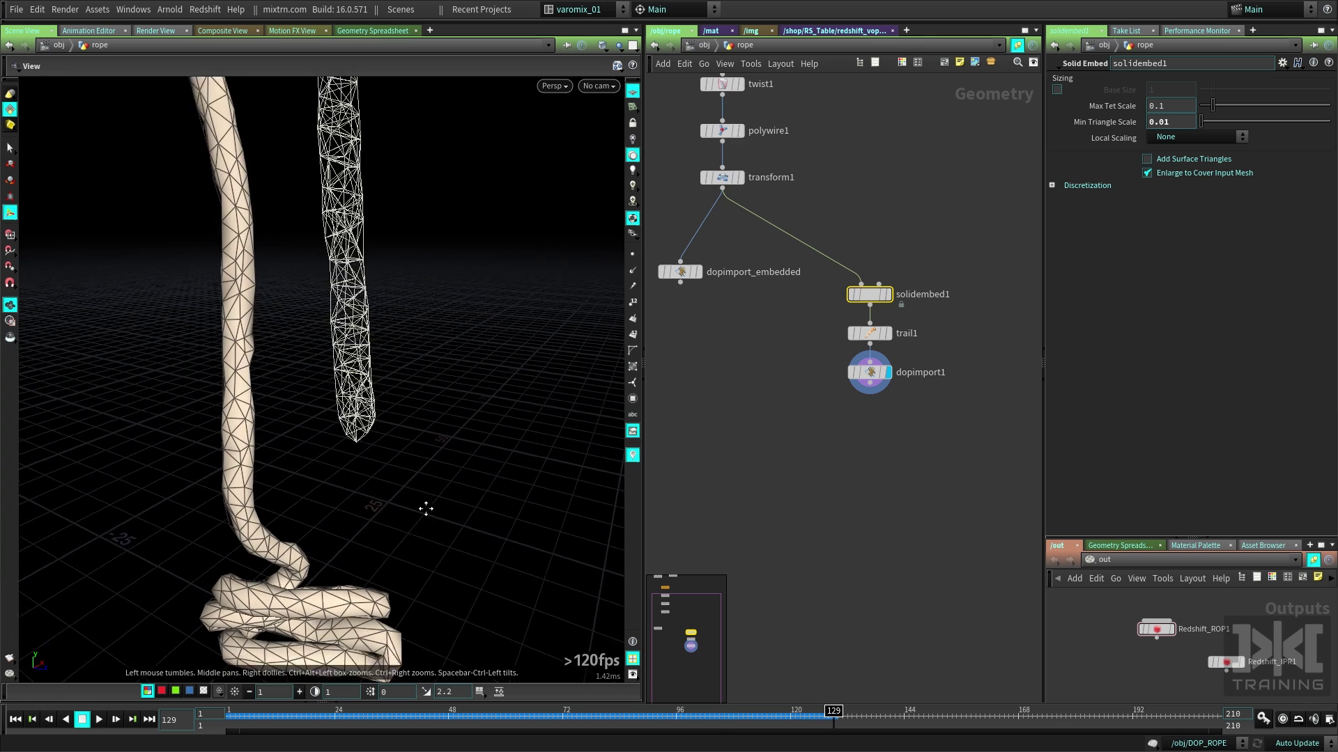
pyautogui.moveTo(427, 523); pyautogui.dragTo(448, 352, button='middle')
pyautogui.moveTo(307, 507); pyautogui.dragTo(340, 496)
pyautogui.moveTo(341, 496); pyautogui.dragTo(382, 507, button='right')
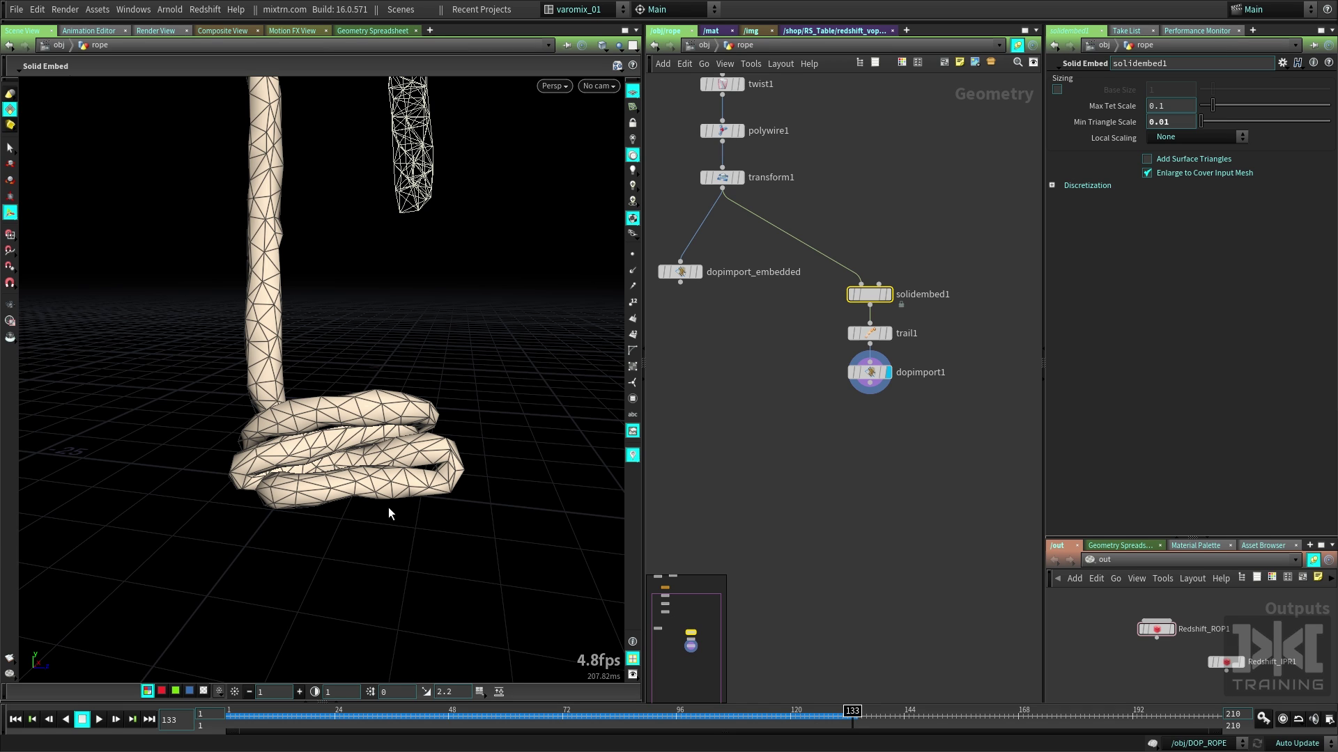
# Step: Continue the simulation to frame 196 and inspect the tangled rope mesh from another angle
pyautogui.press('Up')
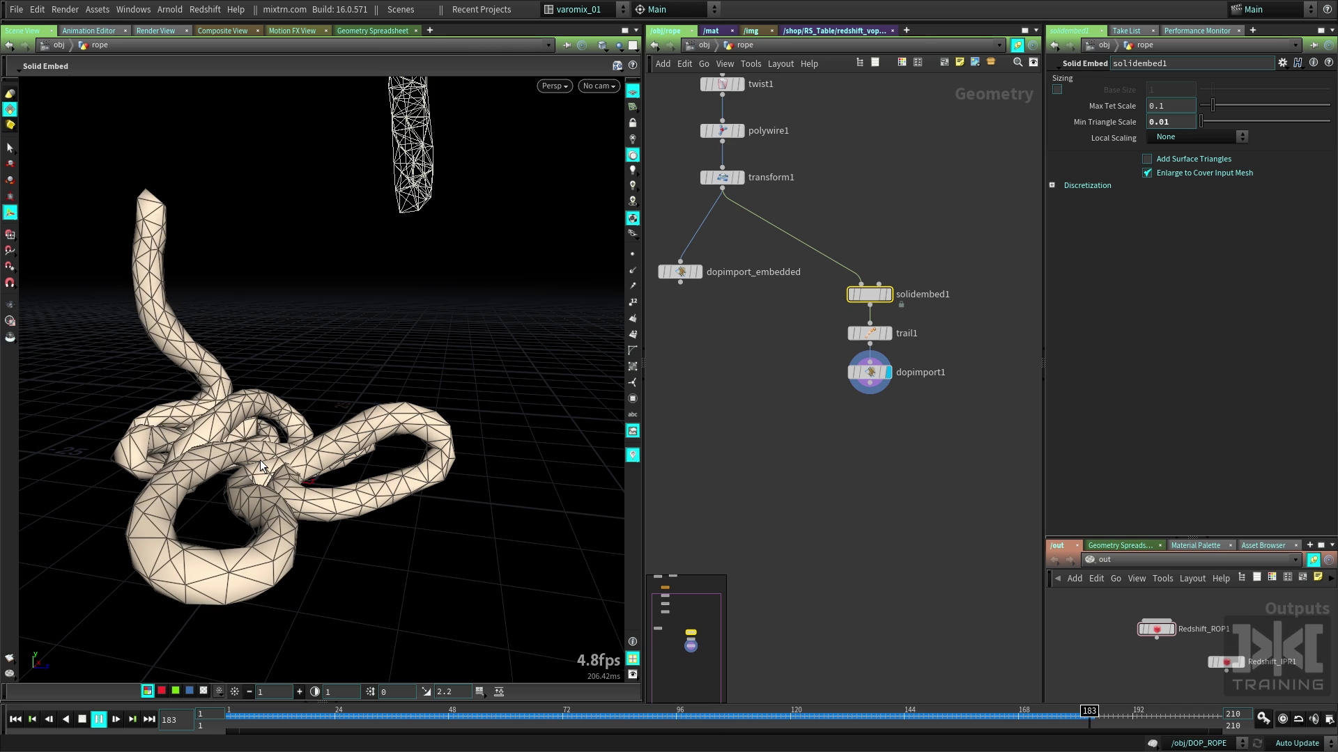
pyautogui.click(99, 719)
pyautogui.keyDown('alt'); pyautogui.moveTo(257, 484); pyautogui.dragTo(329, 496); pyautogui.keyUp('alt')
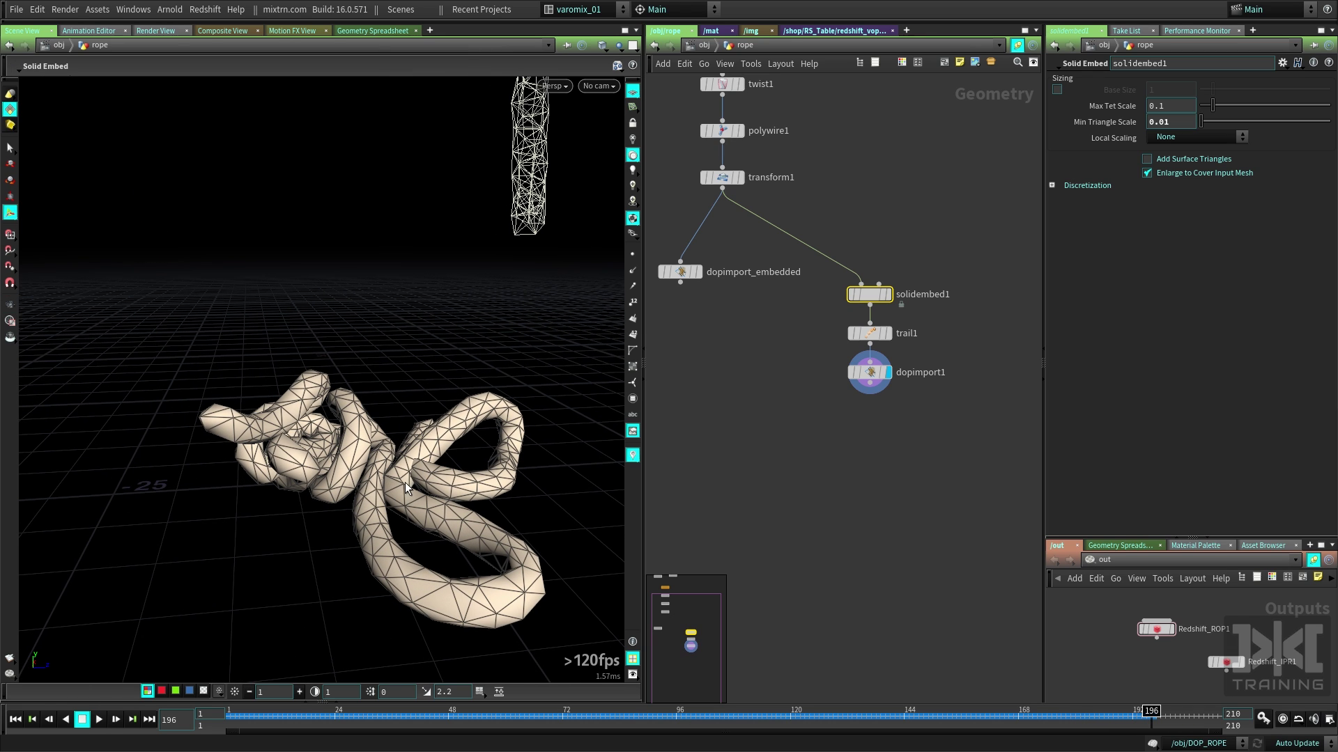
pyautogui.keyDown('alt'); pyautogui.moveTo(413, 471); pyautogui.dragTo(398, 417, button='middle'); pyautogui.keyUp('alt')
pyautogui.moveTo(398, 417)
pyautogui.keyDown('alt'); pyautogui.mouseDown()
pyautogui.moveTo(469, 402)
pyautogui.moveTo(402, 413)
pyautogui.mouseUp(); pyautogui.keyUp('alt')
# Step: Replay the cached simulation from the first frame and scrub through the rope's fall to frame 169
pyautogui.hotkey('ctrl', 'Up')
pyautogui.press('Up')
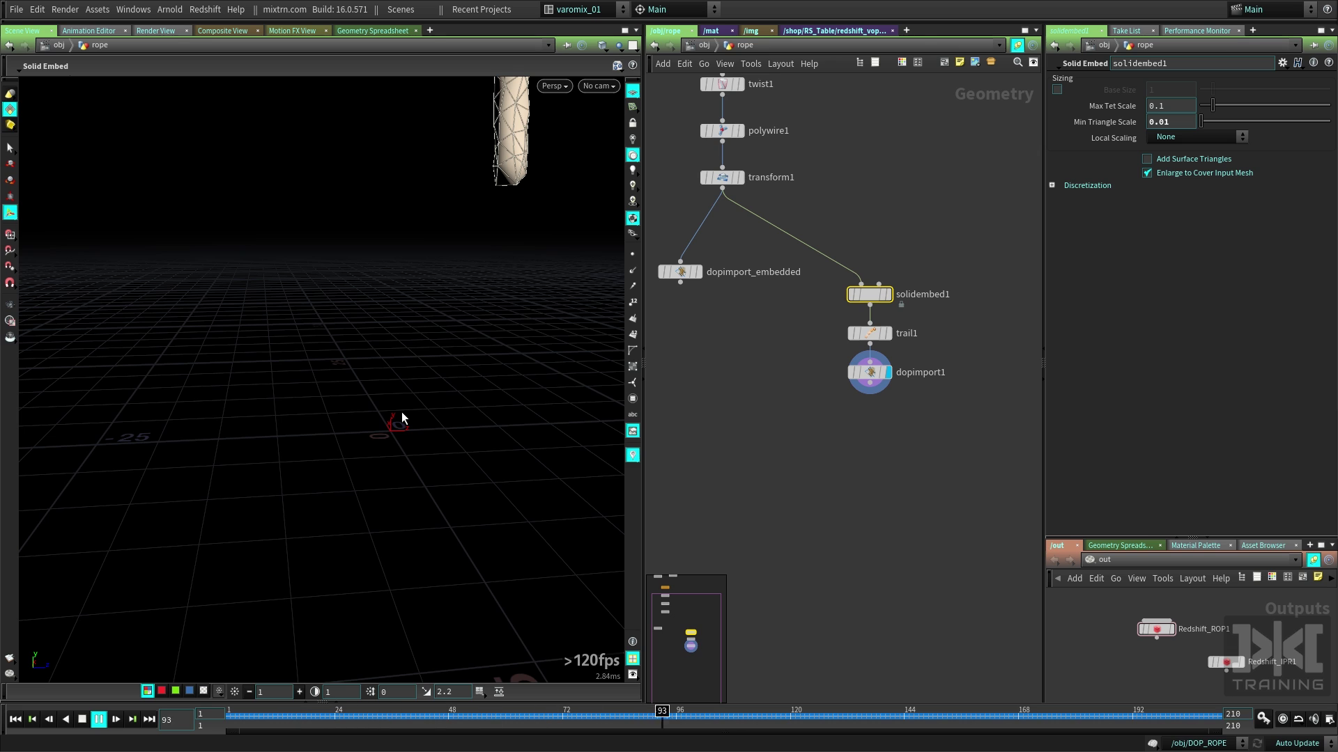
pyautogui.press('Up')
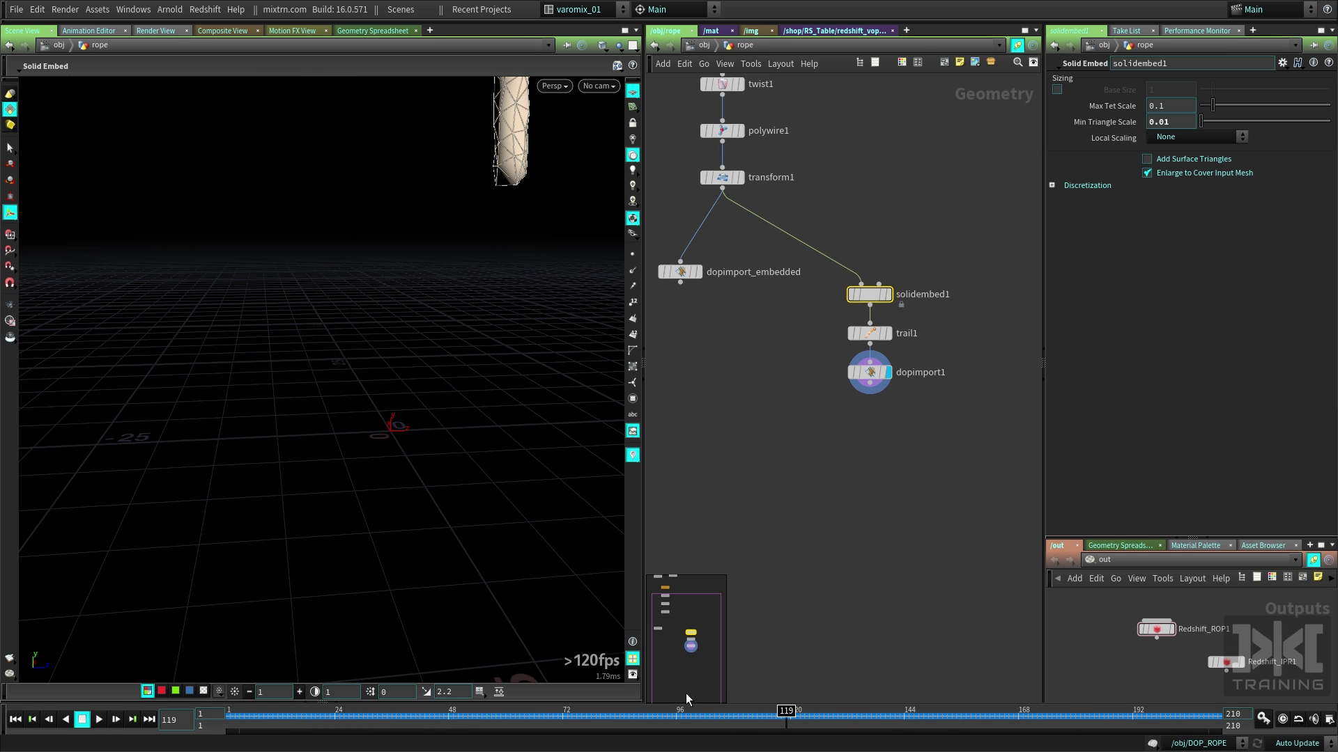
pyautogui.moveTo(797, 711); pyautogui.dragTo(590, 727)
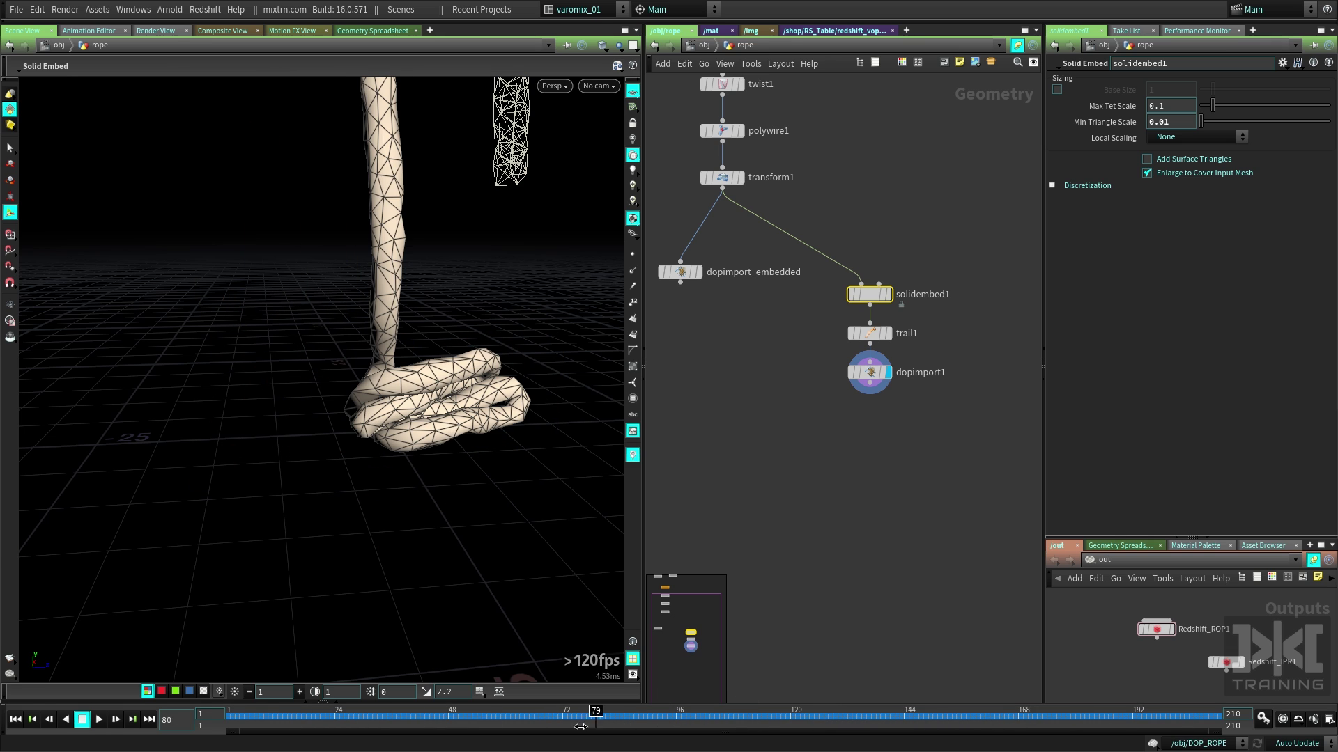
pyautogui.moveTo(833, 726); pyautogui.dragTo(1023, 721)
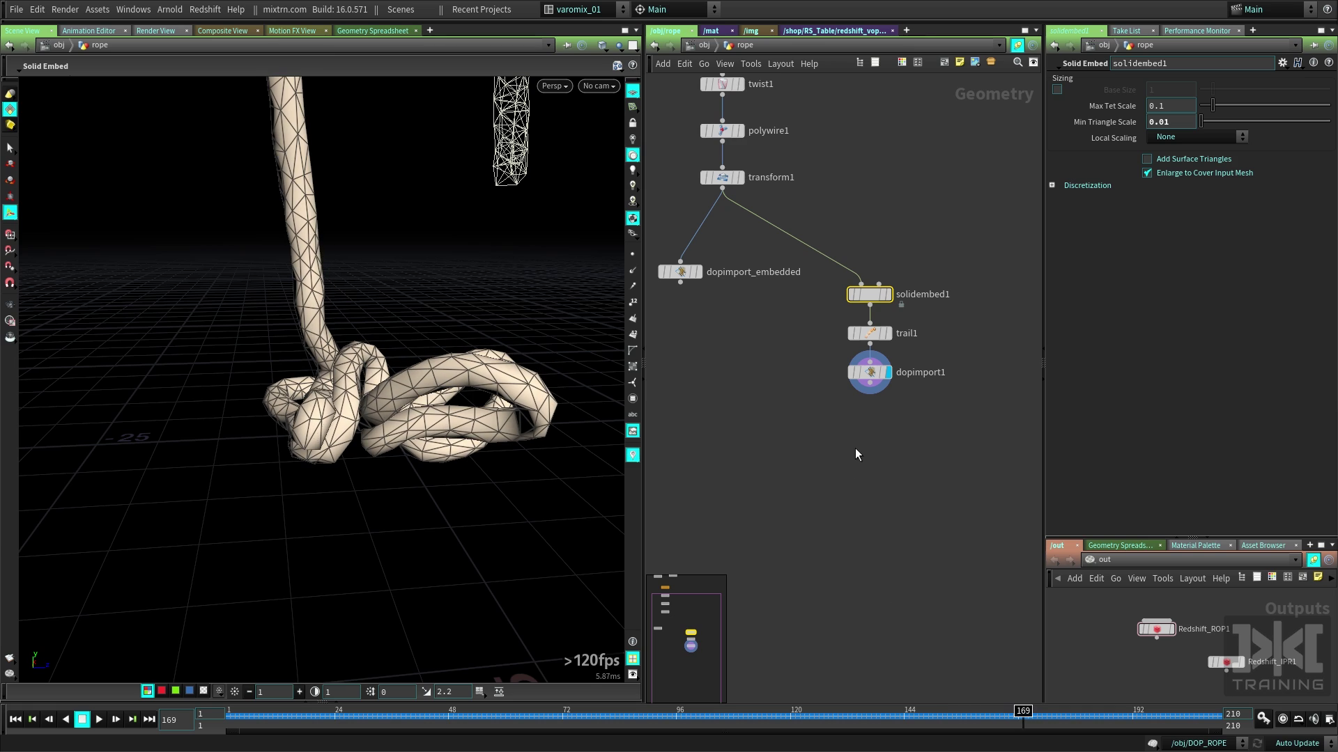
# Step: Return to the first frame and try a Min Triangle Scale of 0.005 on solidembed1
pyautogui.hotkey('ctrl', 'Up')
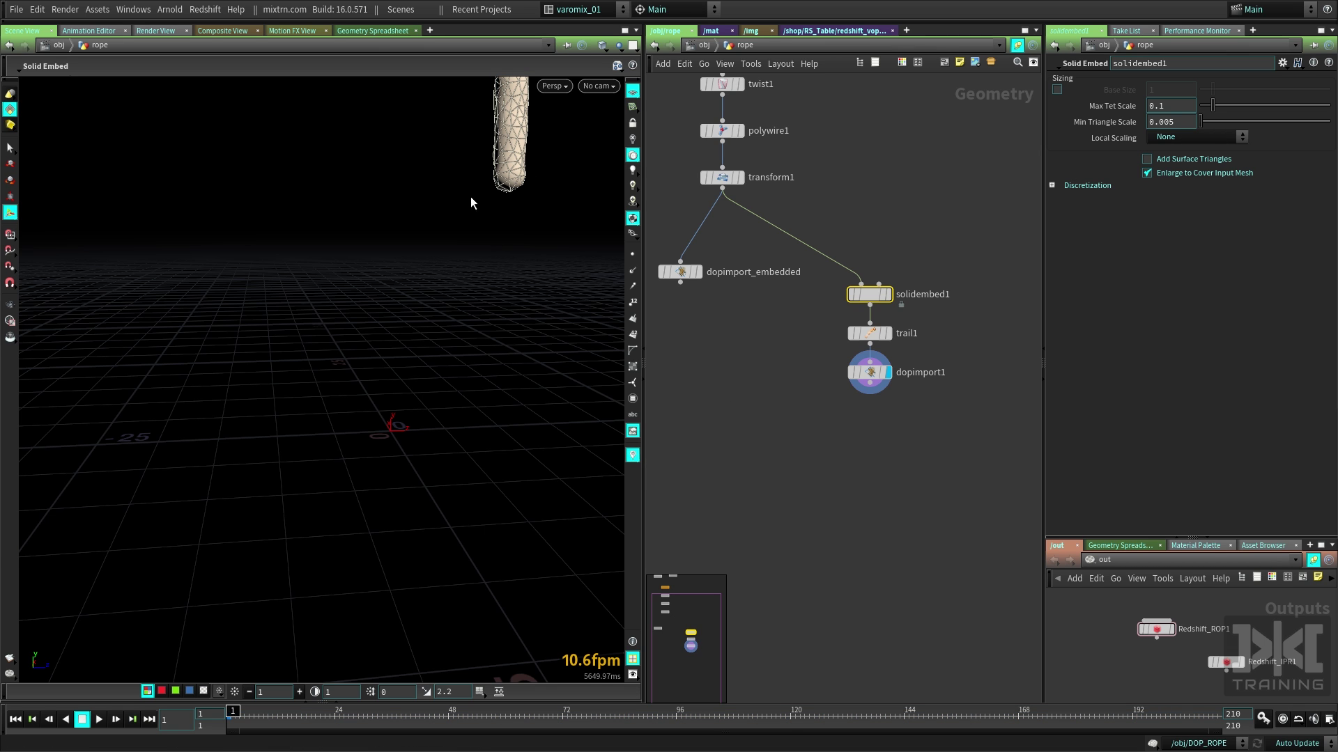
pyautogui.press('space')
pyautogui.moveTo(555, 224); pyautogui.dragTo(459, 418)
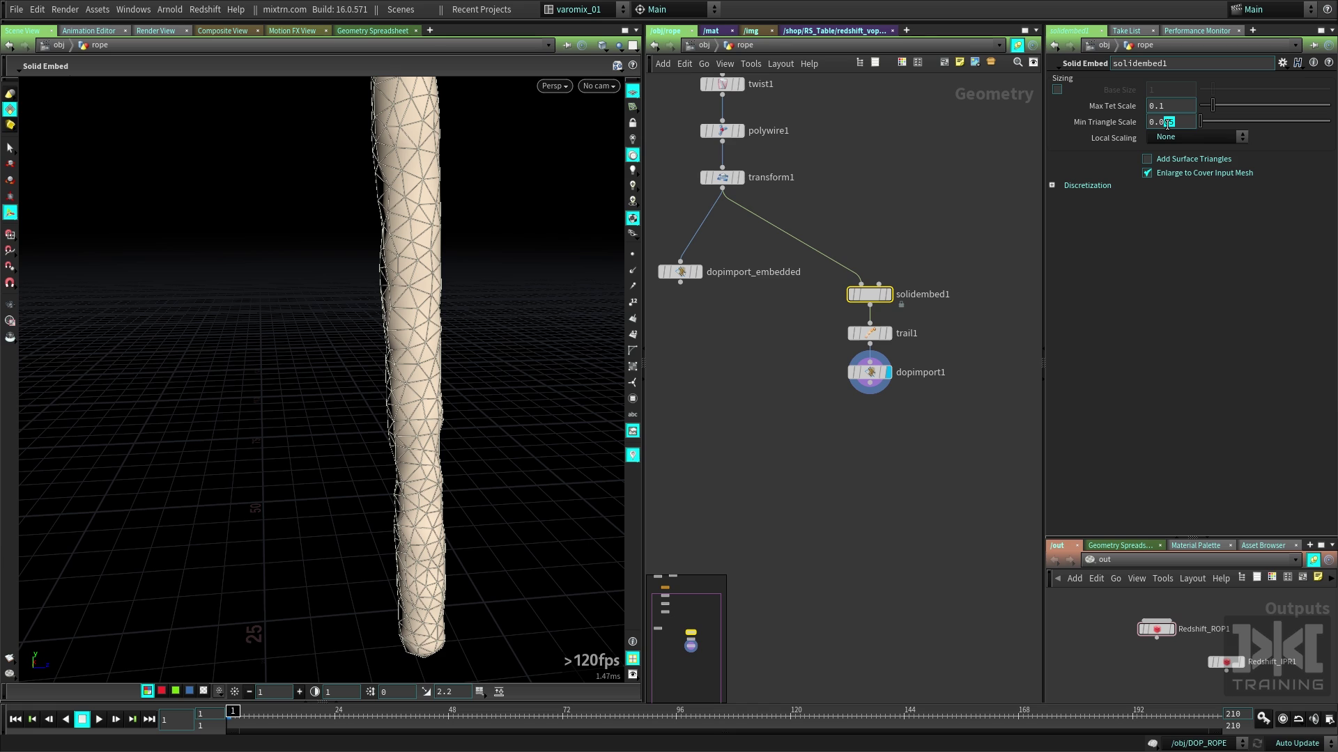
# Step: Set the Min Triangle Scale of solidembed1 to 0.01
pyautogui.click(1167, 125)
pyautogui.write('0.01')
pyautogui.press('Return')
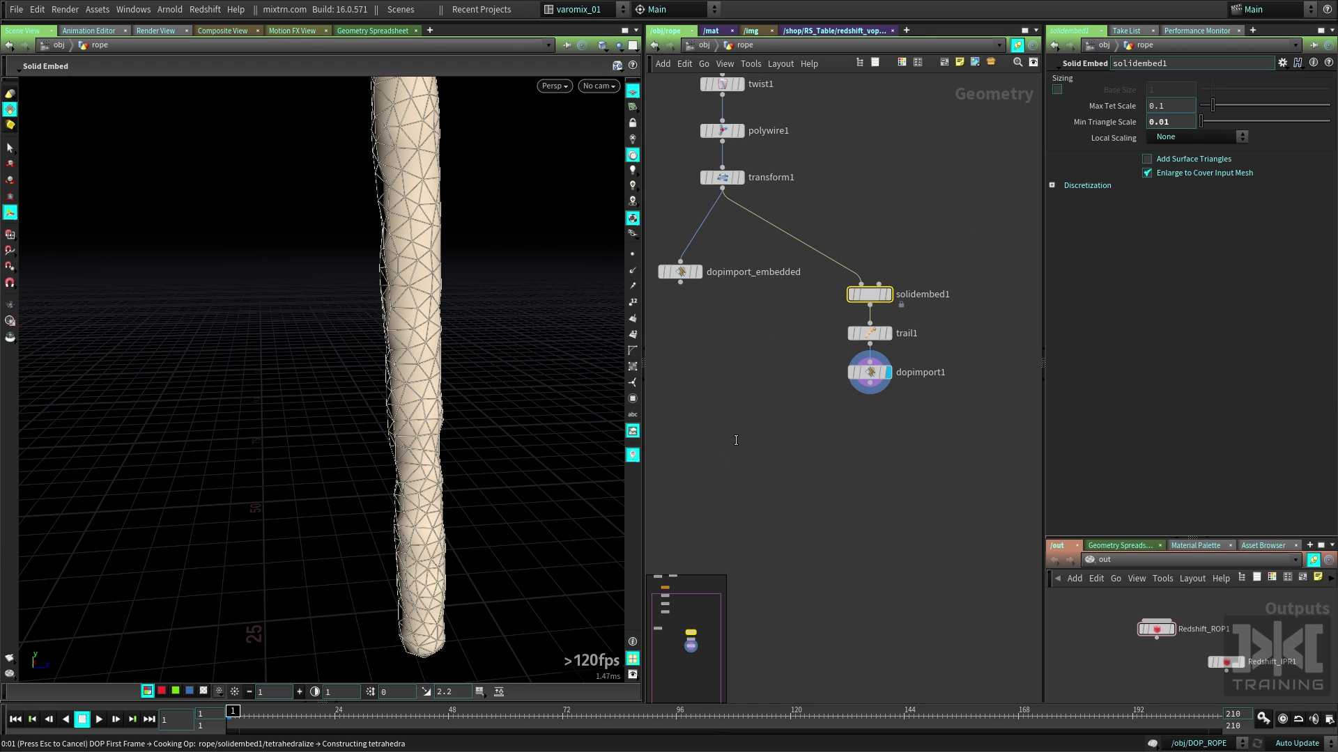
# Step: Open the DOP_ROPE network and select the rope solid object
pyautogui.press('u')
pyautogui.moveTo(878, 398); pyautogui.dragTo(889, 322, button='middle')
pyautogui.doubleClick(760, 260)
pyautogui.moveTo(887, 379); pyautogui.dragTo(962, 292, button='middle')
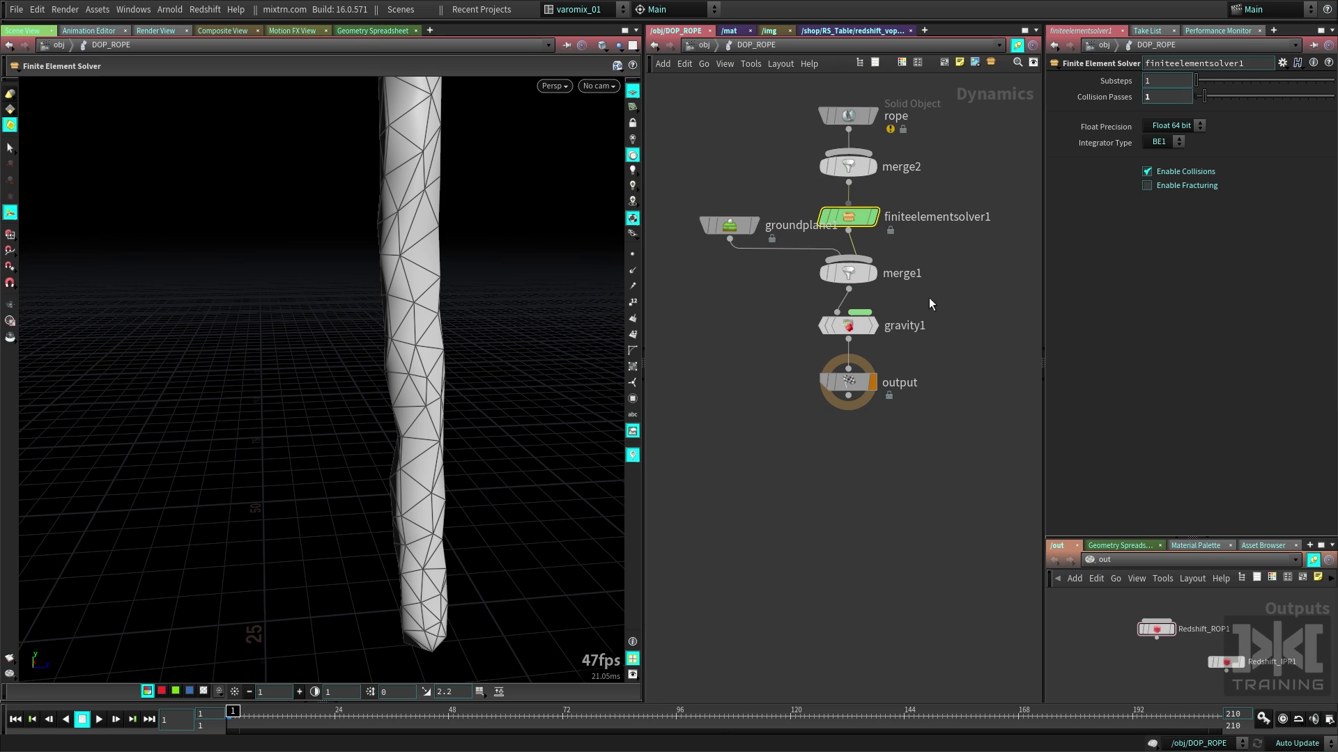
pyautogui.moveTo(944, 238); pyautogui.dragTo(913, 328, button='middle')
pyautogui.click(820, 205)
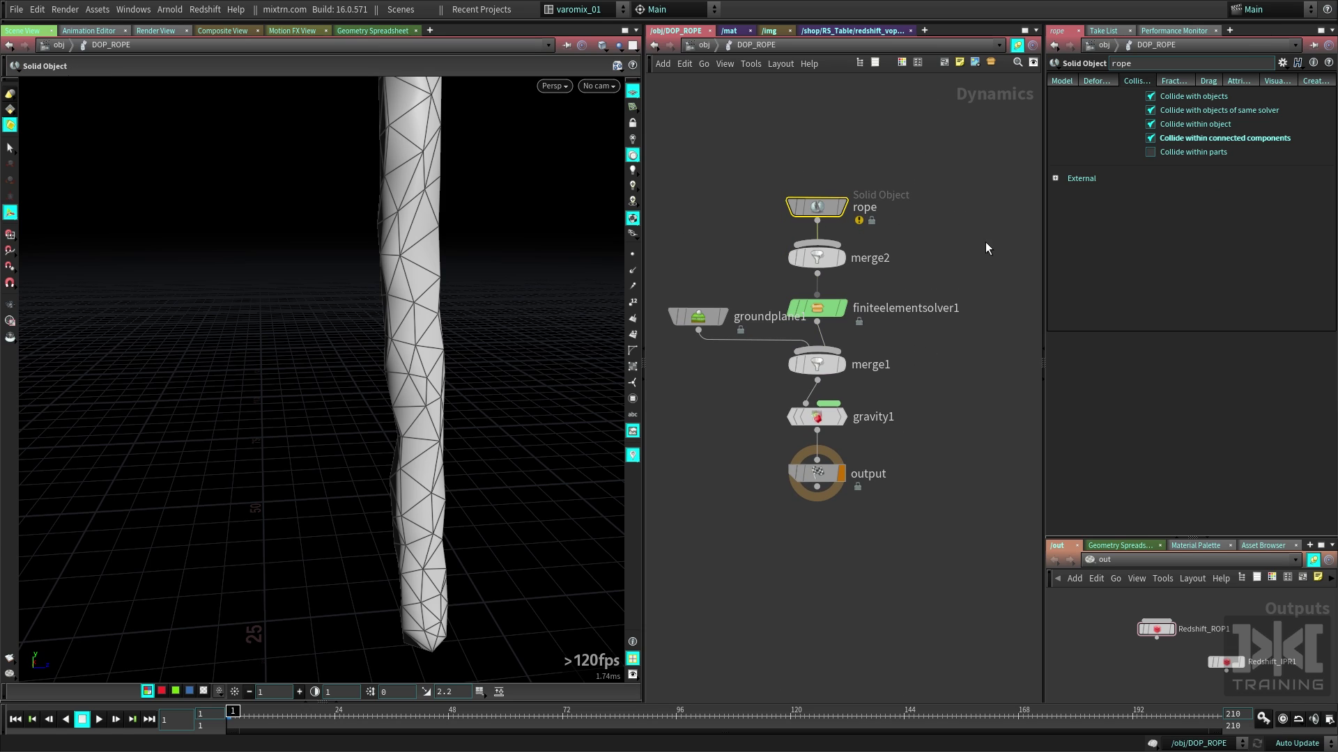
# Step: Review the rope solid object's model, deformation, collision, fracture, drag, attribute, visualization and creation parameters
pyautogui.click(1062, 81)
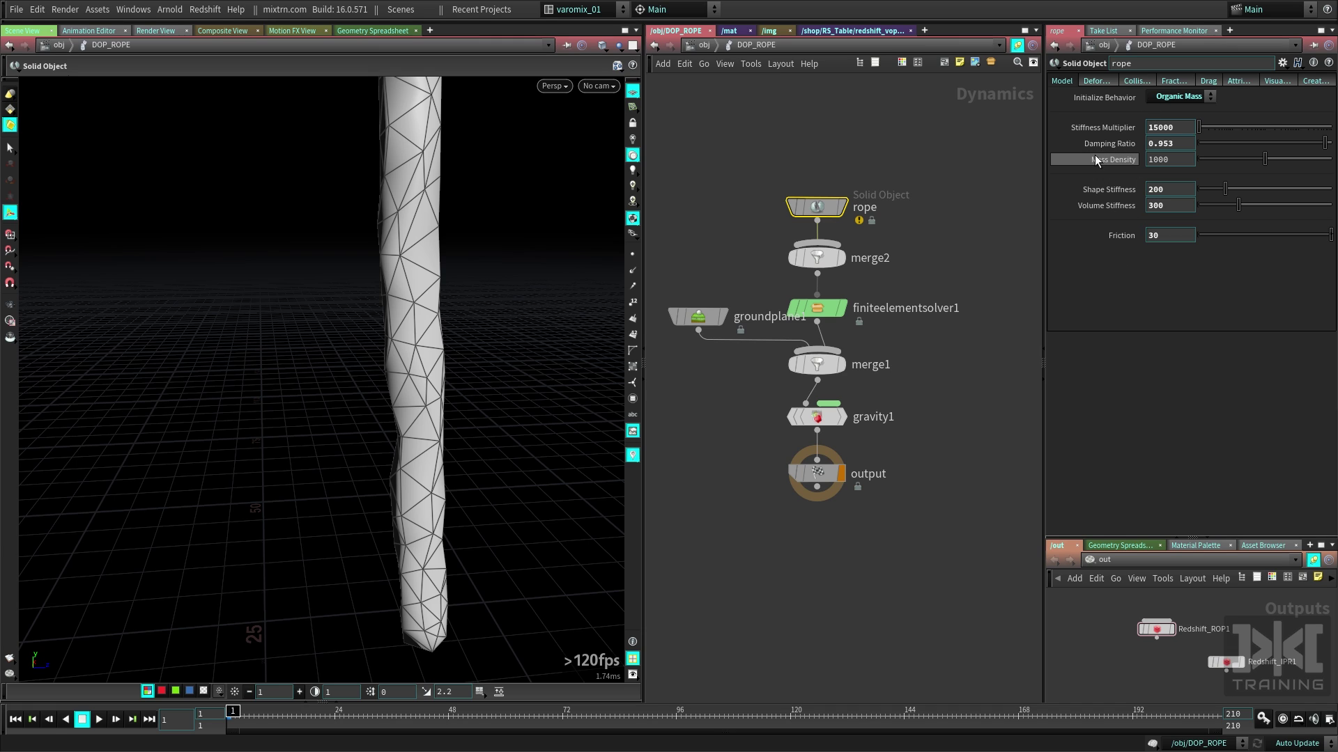
pyautogui.click(1096, 82)
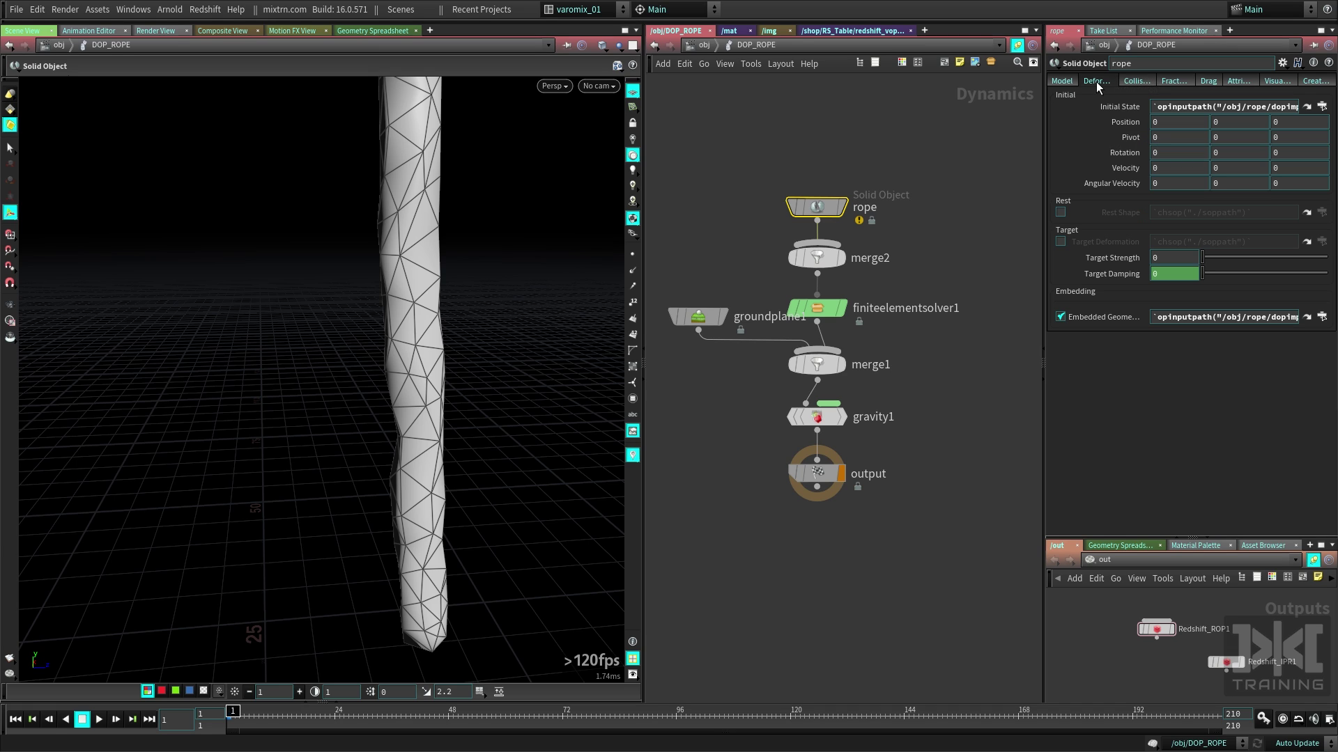
pyautogui.click(1134, 83)
pyautogui.click(1177, 80)
pyautogui.click(1218, 81)
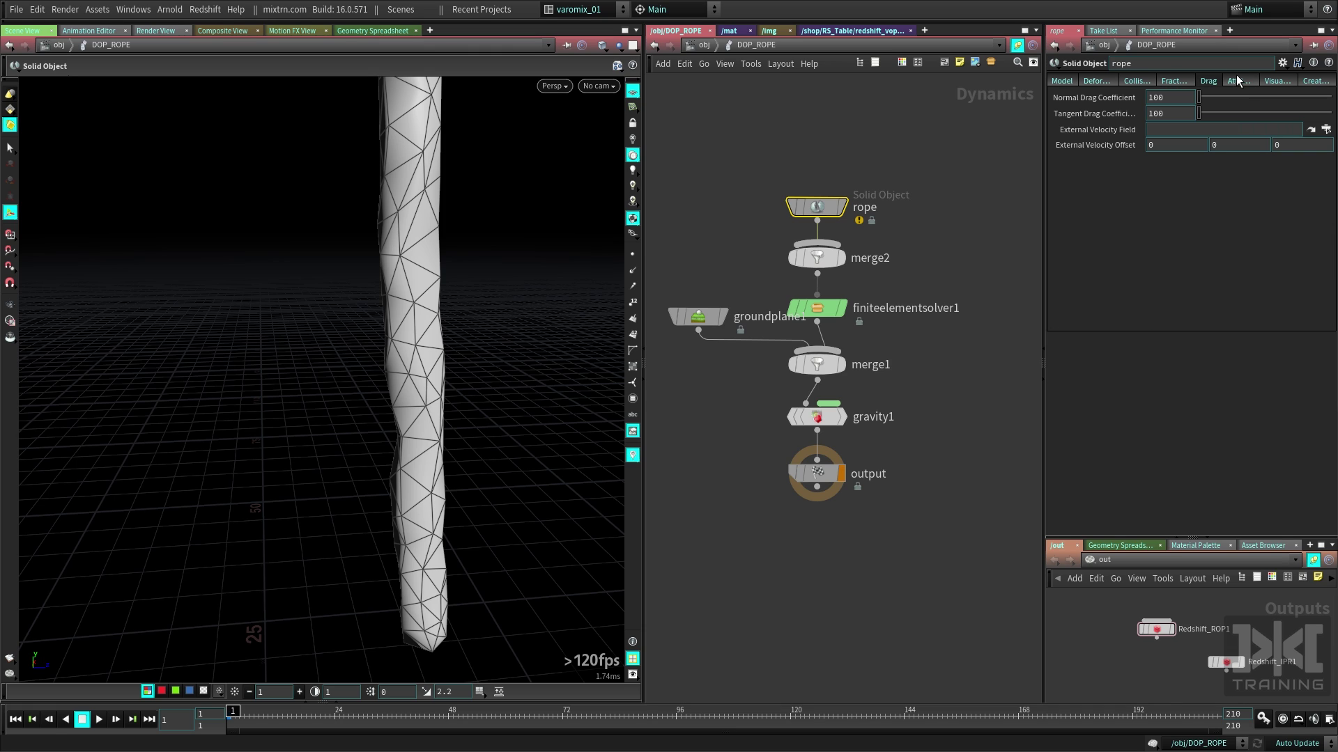
pyautogui.click(1239, 81)
pyautogui.click(1277, 81)
pyautogui.click(1314, 82)
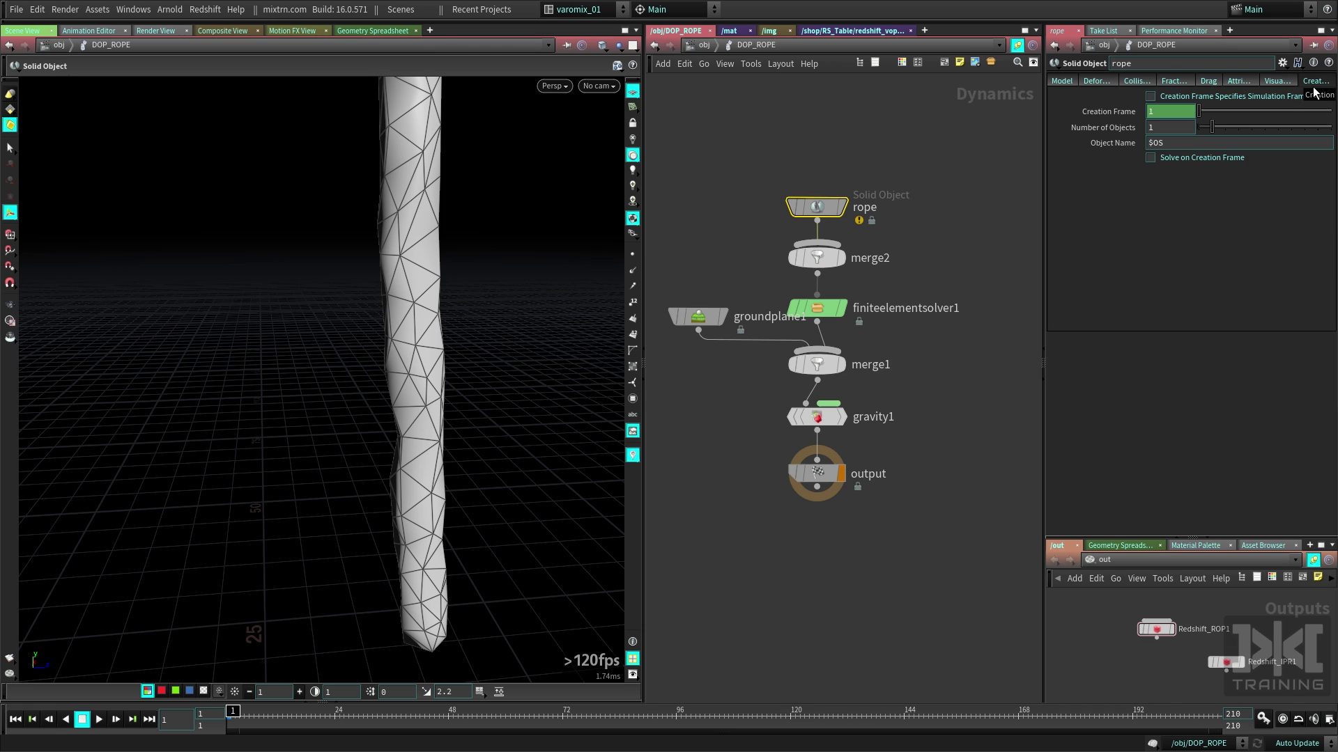
pyautogui.click(1139, 81)
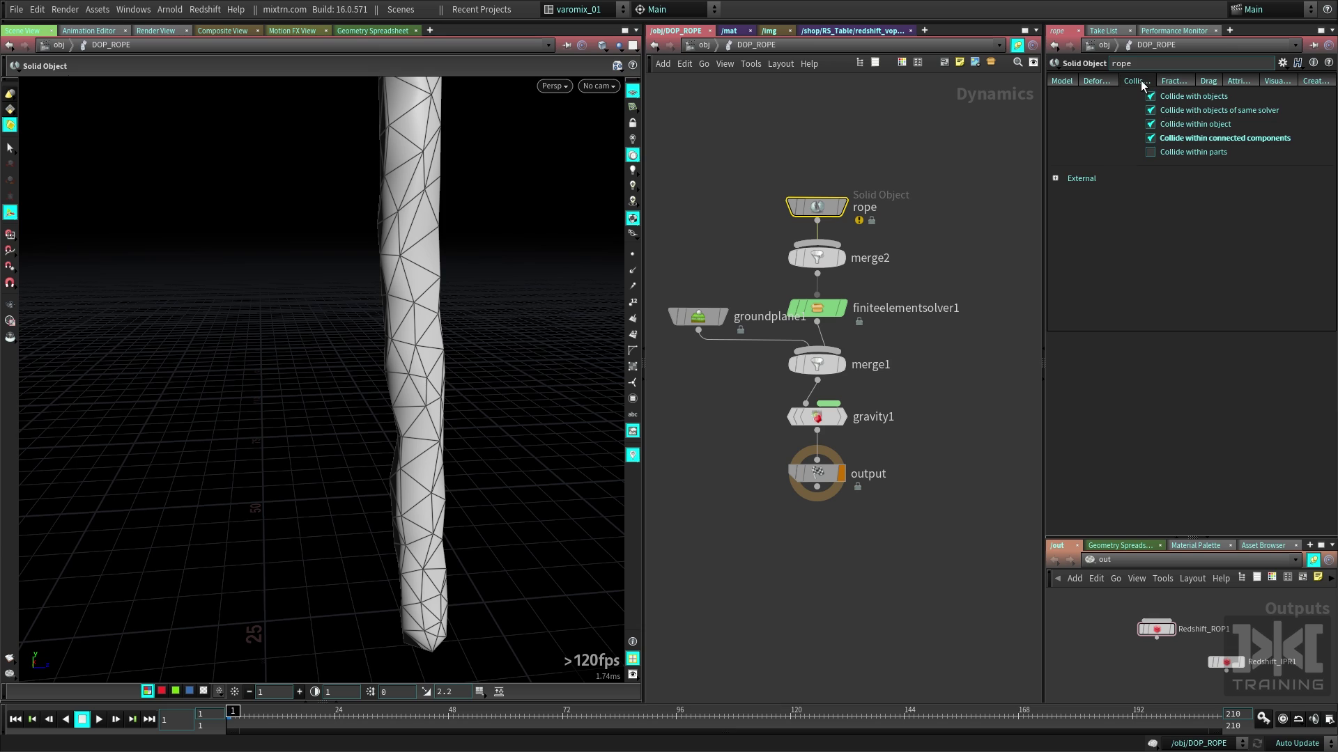
pyautogui.click(1092, 81)
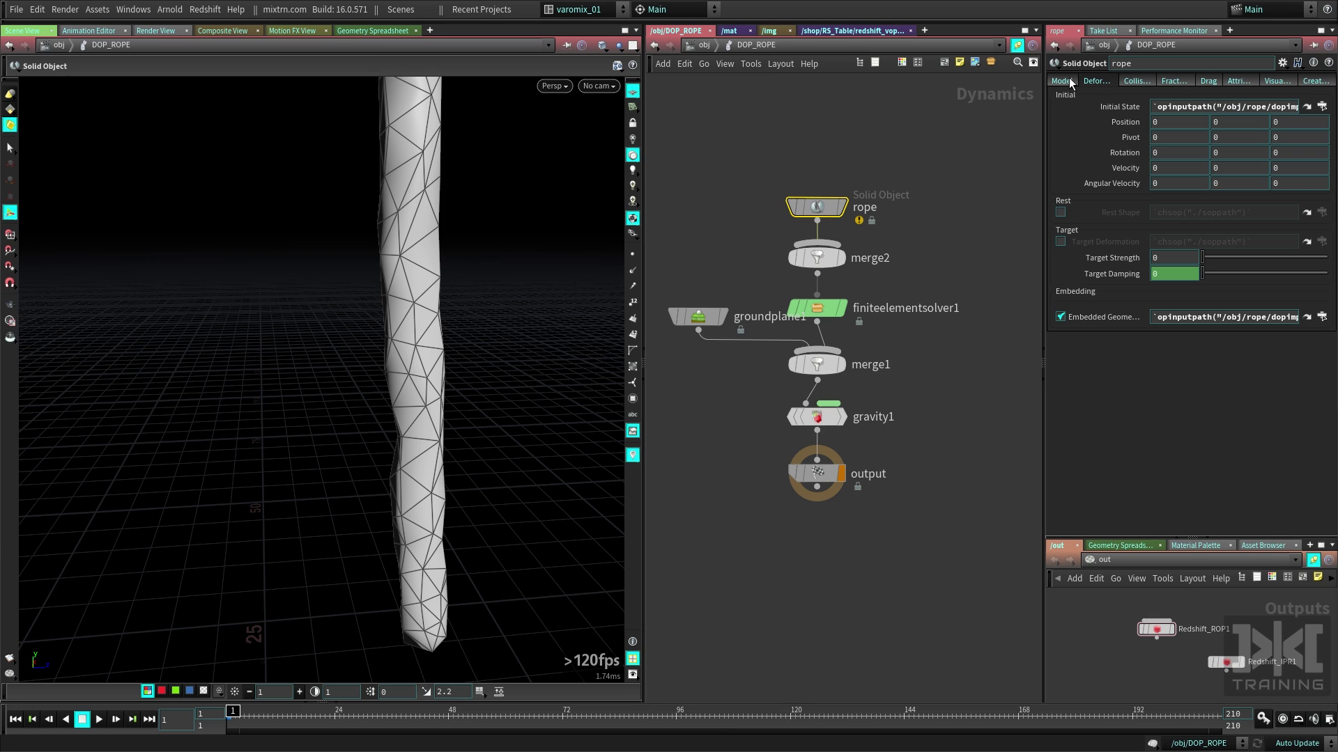
pyautogui.click(1069, 79)
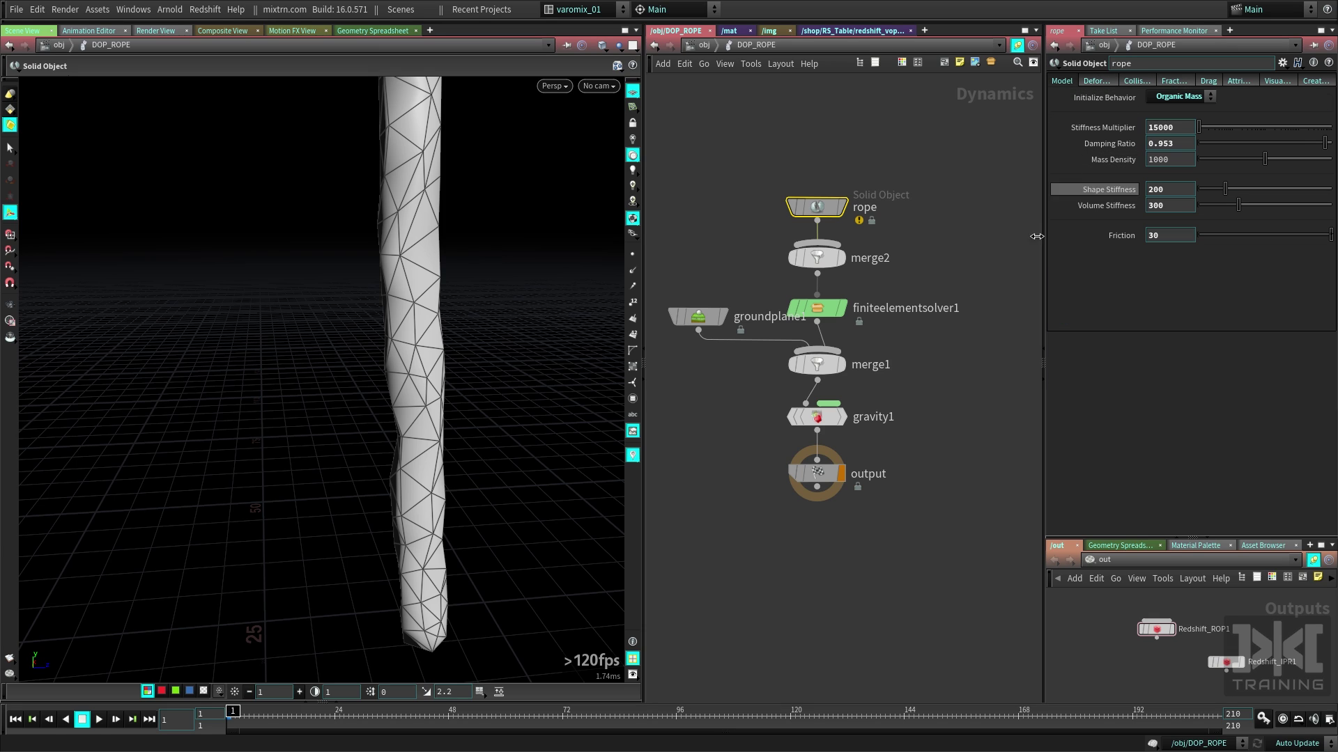
# Step: Resimulate the rope in the DOP_ROPE network from the first frame and stop at frame 129
pyautogui.moveTo(468, 424)
pyautogui.keyDown('alt'); pyautogui.mouseDown(button='right')
pyautogui.moveTo(418, 439)
pyautogui.moveTo(466, 420)
pyautogui.mouseUp(button='right'); pyautogui.keyUp('alt')
pyautogui.press('Escape')
pyautogui.press('Up')
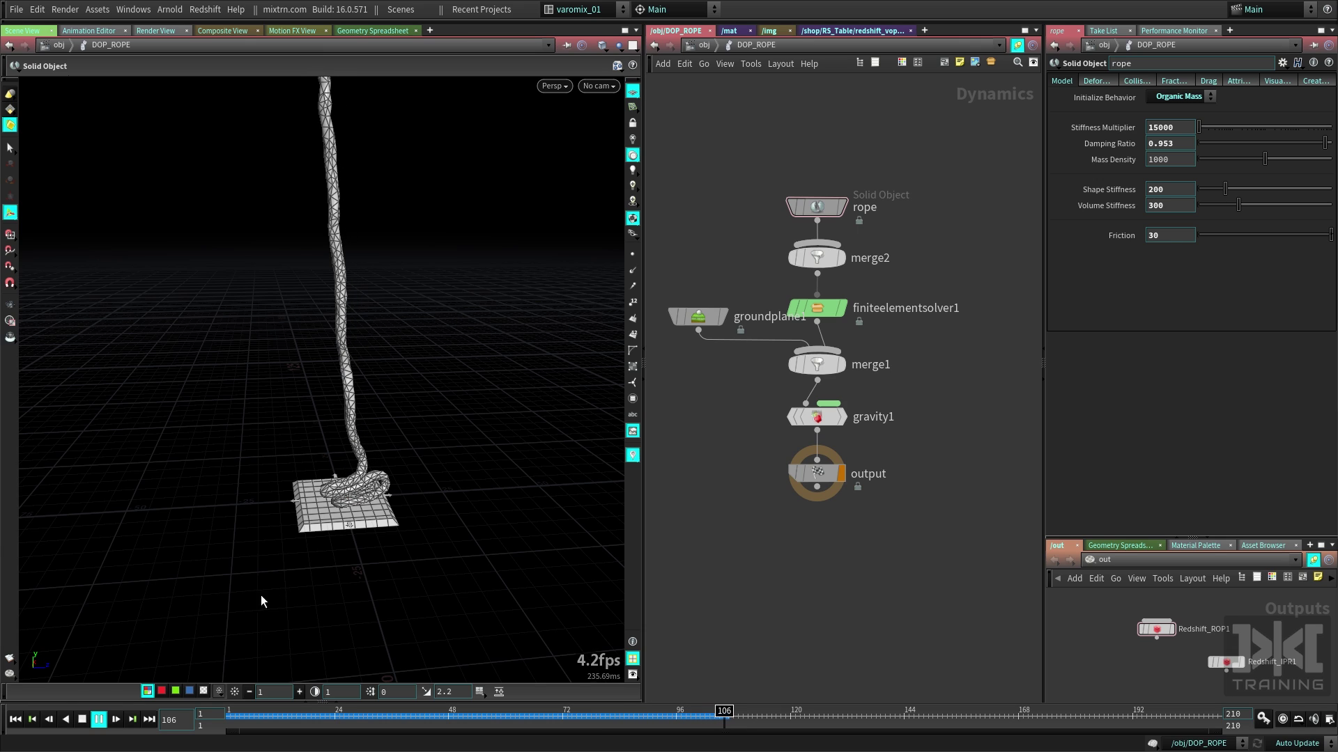
pyautogui.click(83, 721)
# Step: Examine how the rope coils contact each other and the ground plane, up close and from several angles
pyautogui.keyDown('alt'); pyautogui.moveTo(274, 627); pyautogui.dragTo(432, 593, button='right'); pyautogui.keyUp('alt')
pyautogui.keyDown('alt'); pyautogui.moveTo(431, 593); pyautogui.dragTo(362, 412, button='middle'); pyautogui.keyUp('alt')
pyautogui.keyDown('alt'); pyautogui.moveTo(363, 412); pyautogui.dragTo(516, 478); pyautogui.keyUp('alt')
pyautogui.keyDown('alt'); pyautogui.moveTo(517, 478); pyautogui.dragTo(474, 479, button='right'); pyautogui.keyUp('alt')
pyautogui.keyDown('alt'); pyautogui.moveTo(473, 480); pyautogui.dragTo(379, 454); pyautogui.keyUp('alt')
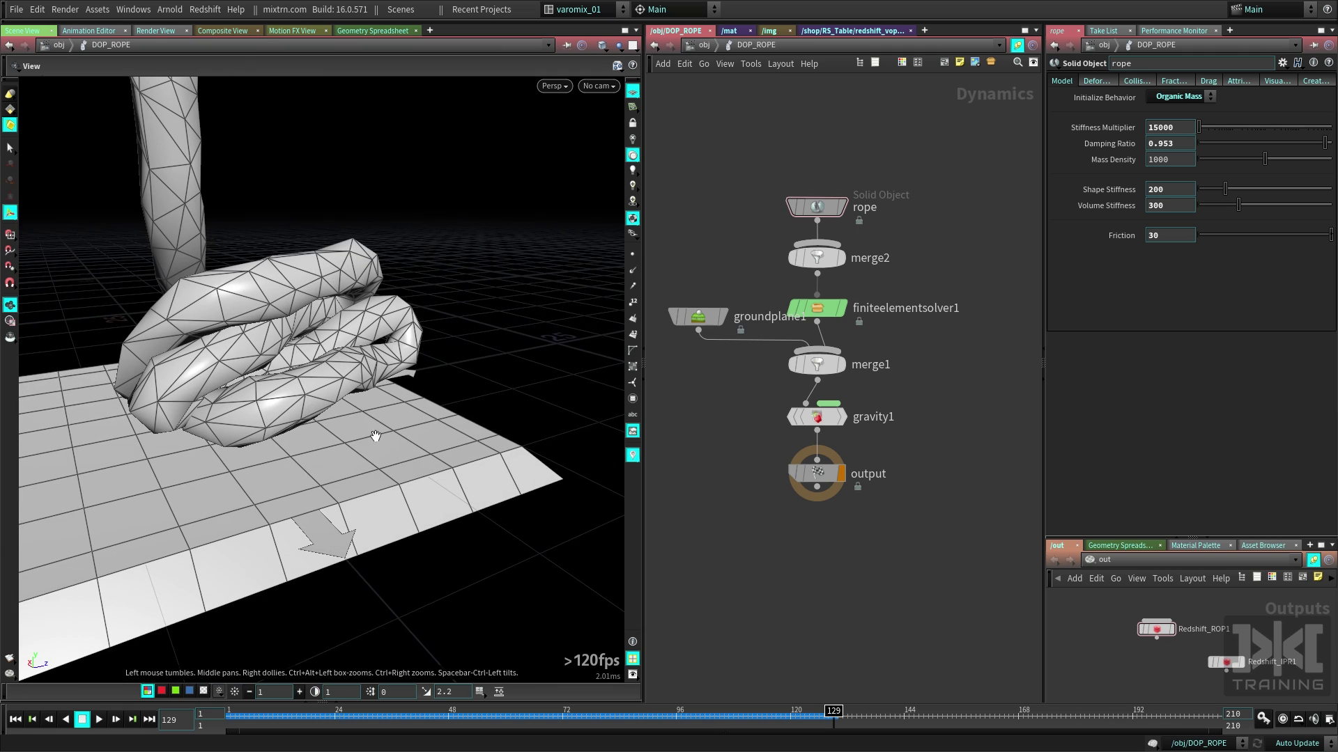
pyautogui.keyDown('alt'); pyautogui.moveTo(579, 315); pyautogui.dragTo(343, 343, button='middle'); pyautogui.keyUp('alt')
pyautogui.keyDown('alt'); pyautogui.moveTo(343, 343); pyautogui.dragTo(307, 327); pyautogui.keyUp('alt')
pyautogui.keyDown('alt'); pyautogui.moveTo(306, 328); pyautogui.dragTo(376, 323, button='right'); pyautogui.keyUp('alt')
pyautogui.keyDown('alt'); pyautogui.moveTo(376, 322); pyautogui.dragTo(408, 325); pyautogui.keyUp('alt')
# Step: Open the rope geometry network and display the dopimport_embedded node to inspect the embedded rope mesh
pyautogui.press('u')
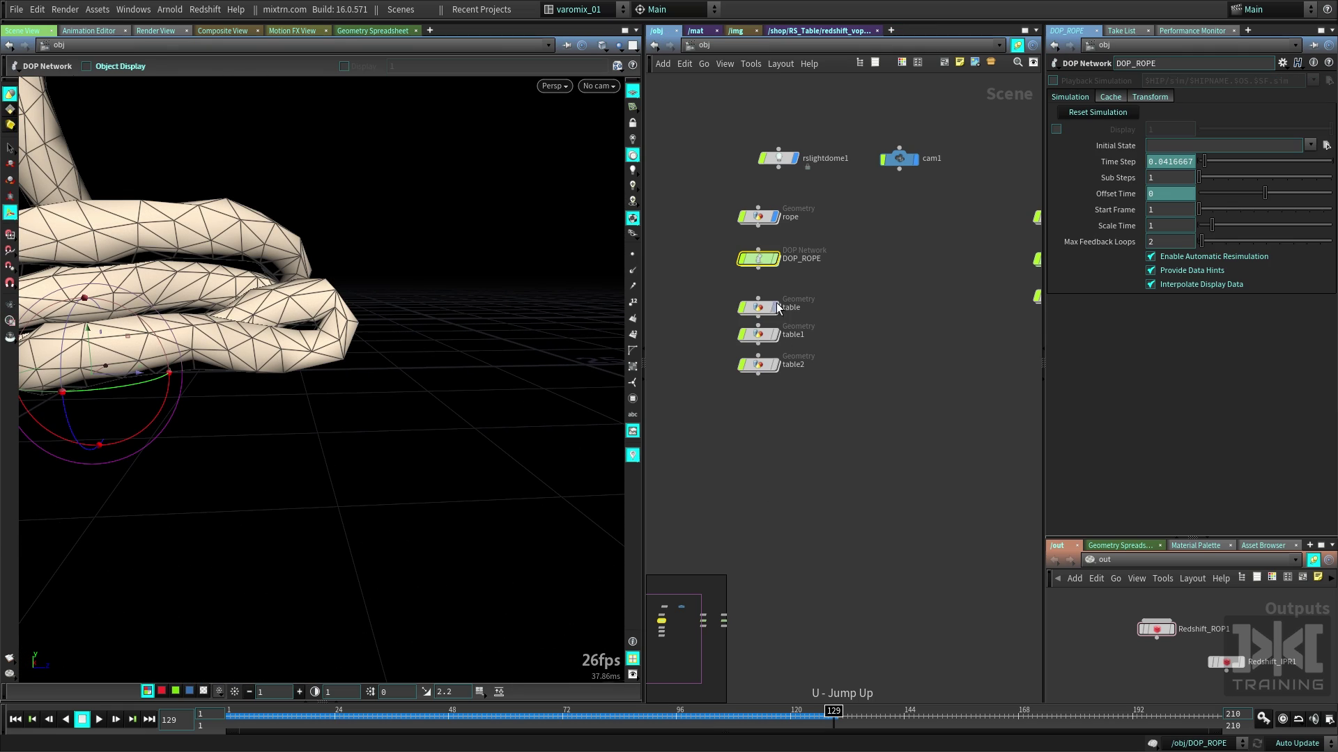
pyautogui.doubleClick(792, 256)
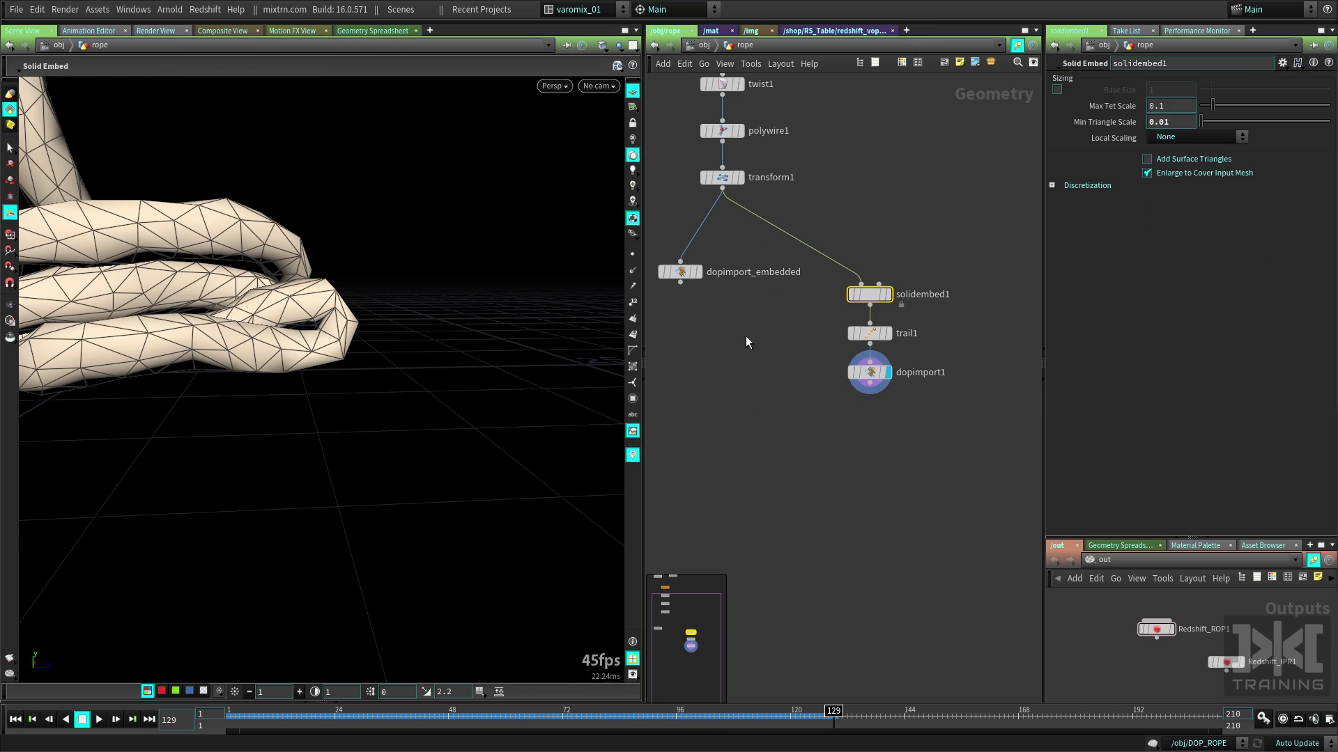
pyautogui.click(697, 272)
pyautogui.moveTo(361, 383); pyautogui.dragTo(406, 368)
pyautogui.press('Return')
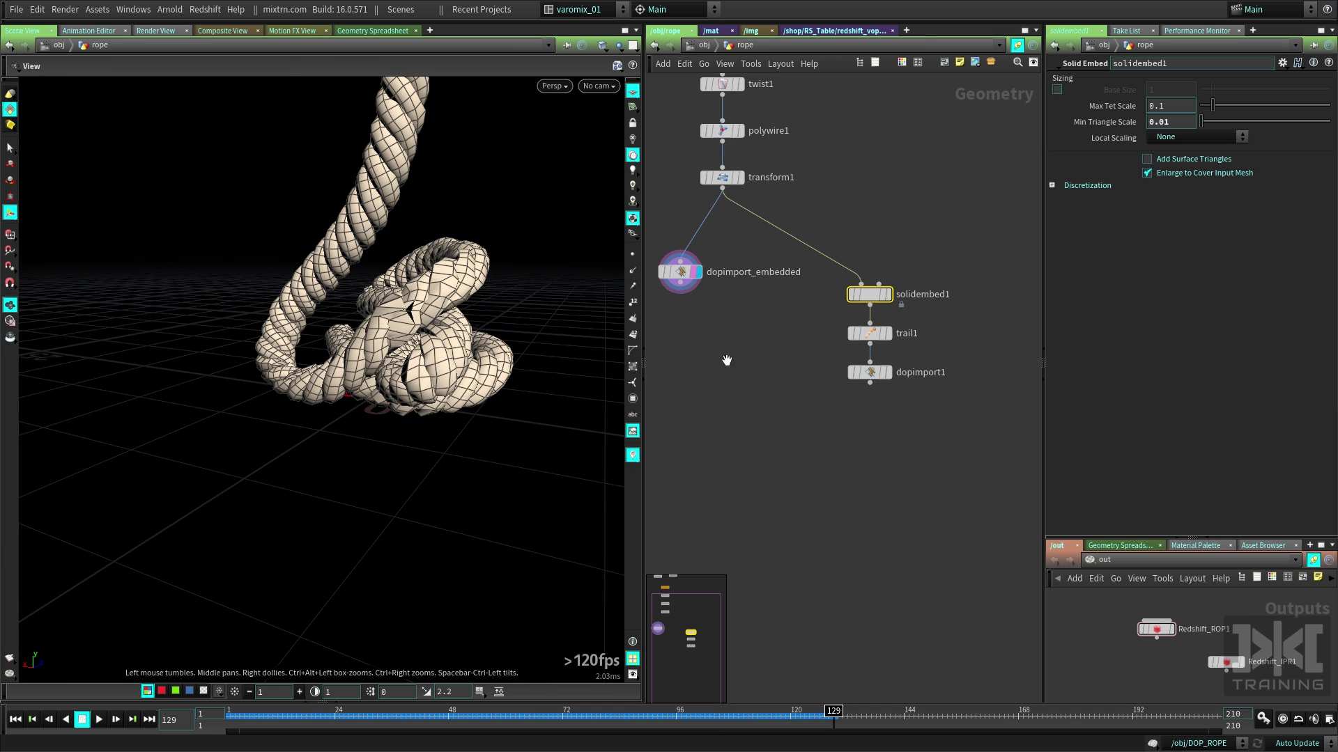
# Step: Add a Subdivide node after dopimport_embedded and display its result
pyautogui.press('Tab')
pyautogui.write('sub')
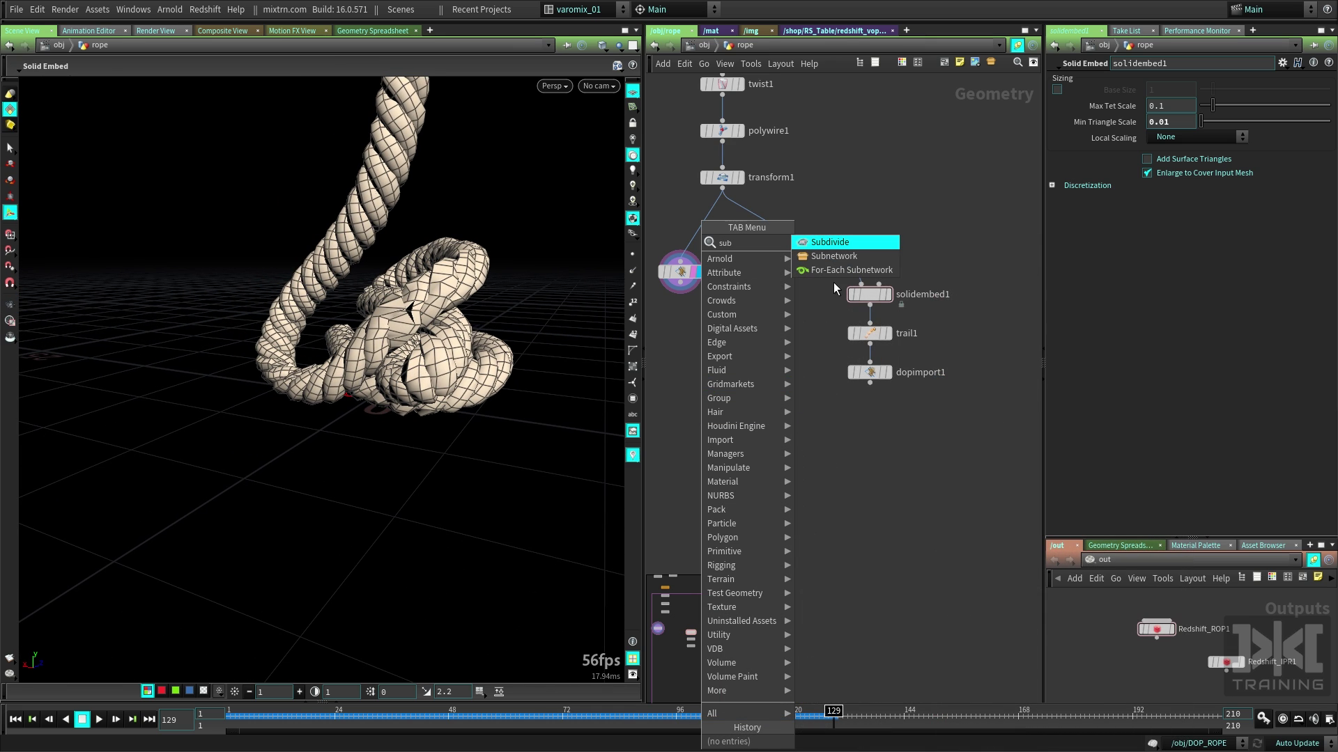
pyautogui.press('Return')
pyautogui.click(696, 363)
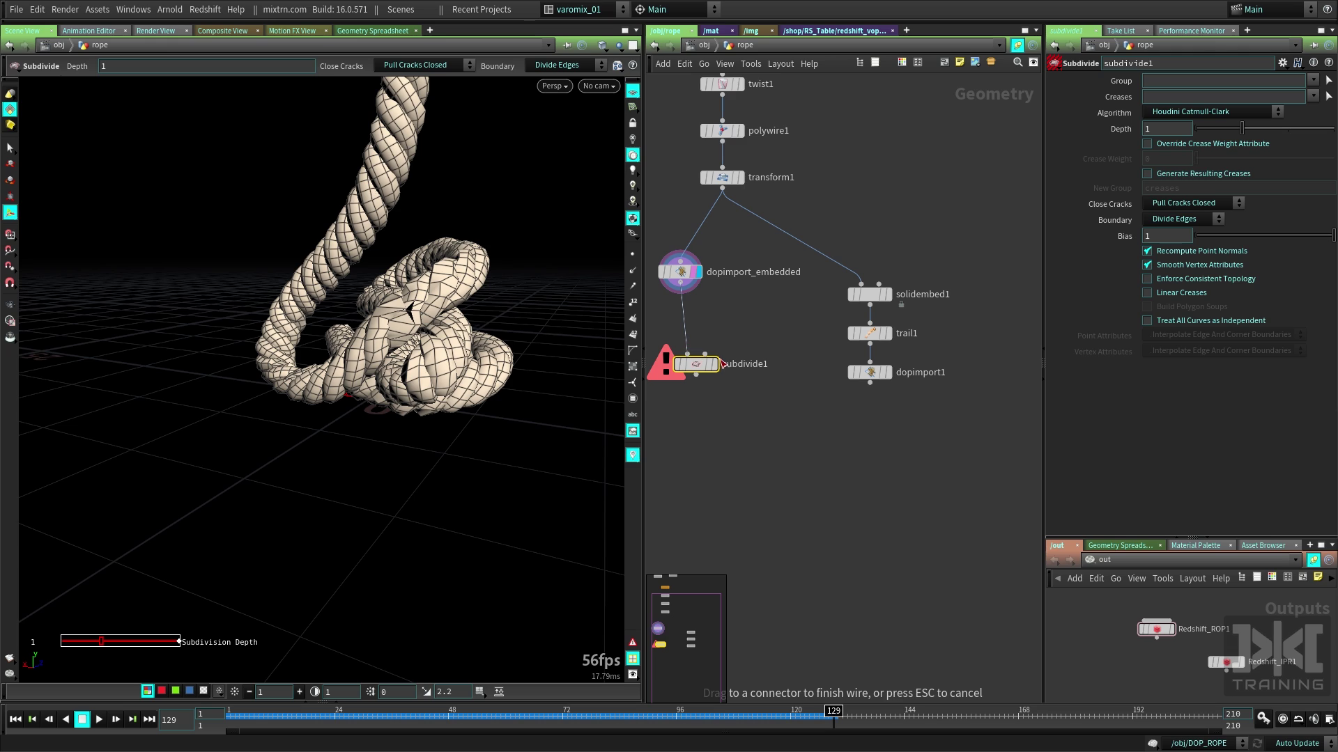
pyautogui.click(714, 364)
# Step: Inspect the subdivided rope from several angles while scrubbing through frames 109, 117 and 124
pyautogui.moveTo(542, 391); pyautogui.dragTo(458, 319)
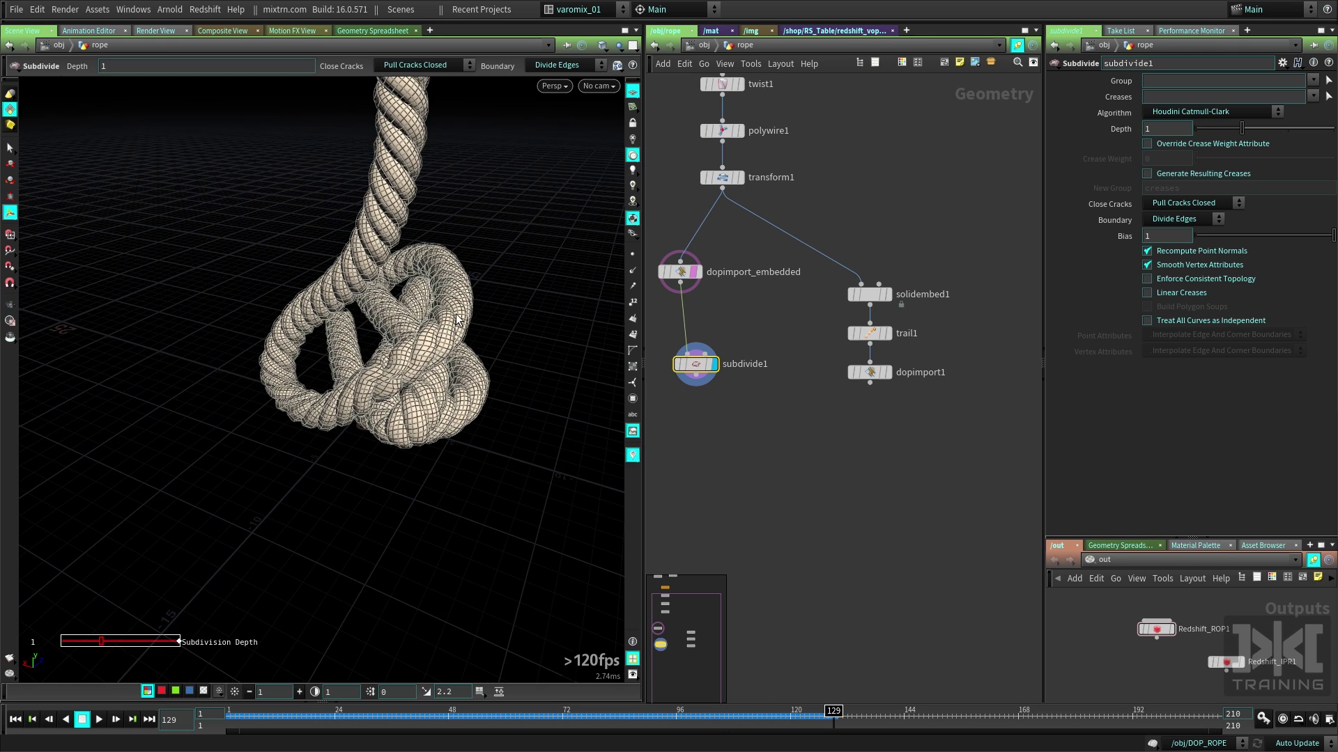
pyautogui.press('Escape')
pyautogui.moveTo(457, 523); pyautogui.dragTo(493, 400)
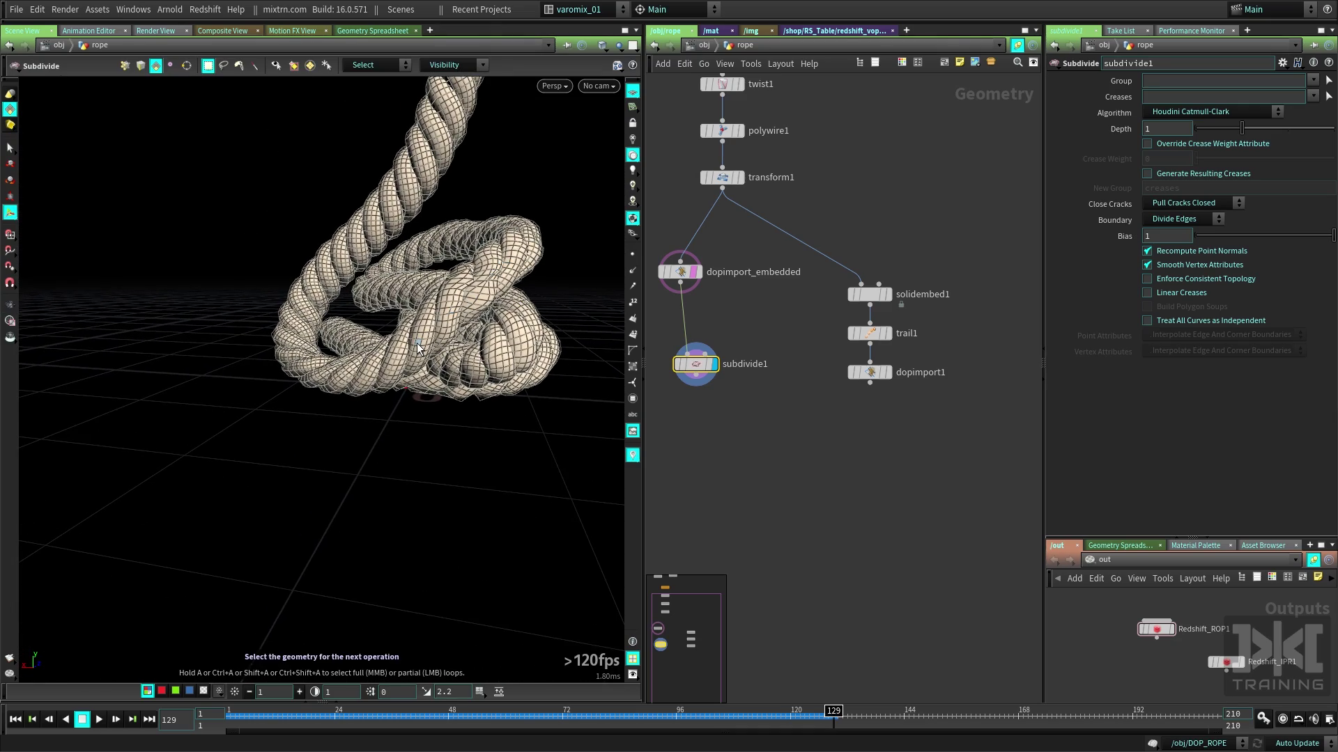
pyautogui.click(782, 374)
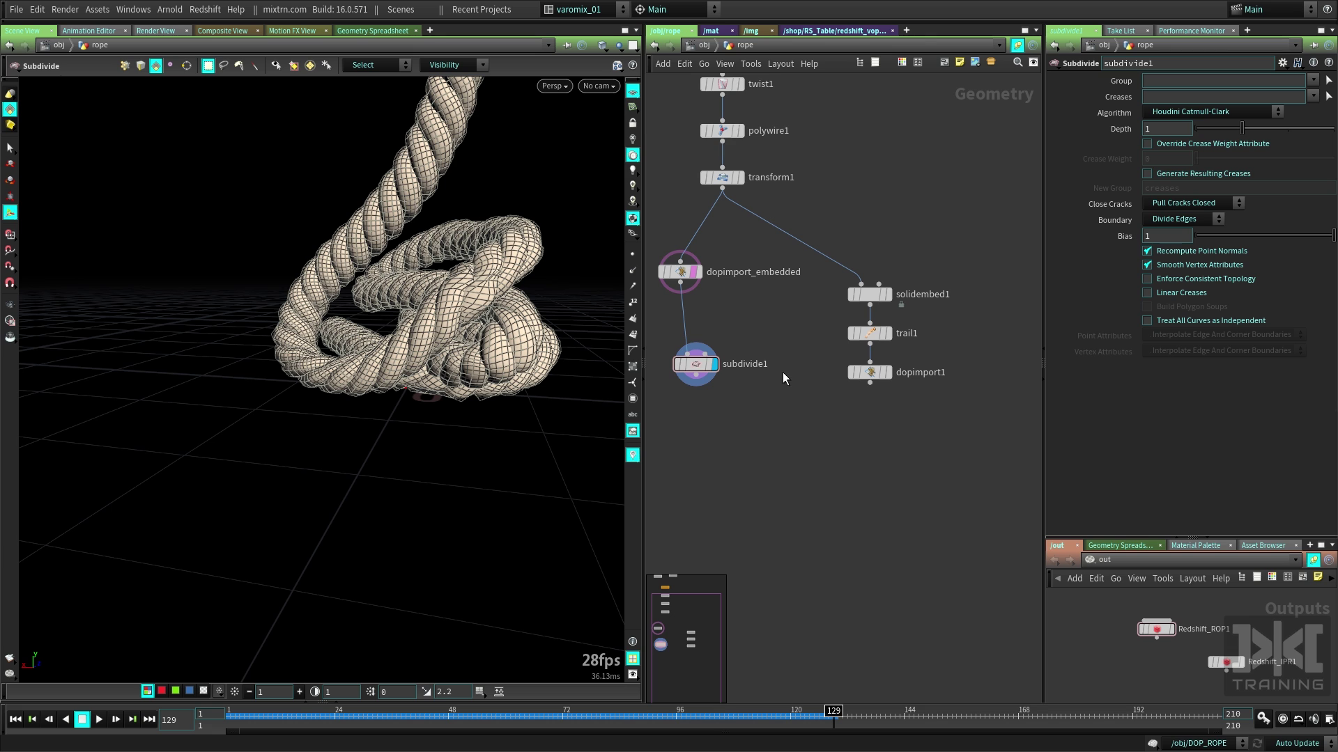
pyautogui.click(659, 712)
pyautogui.click(740, 713)
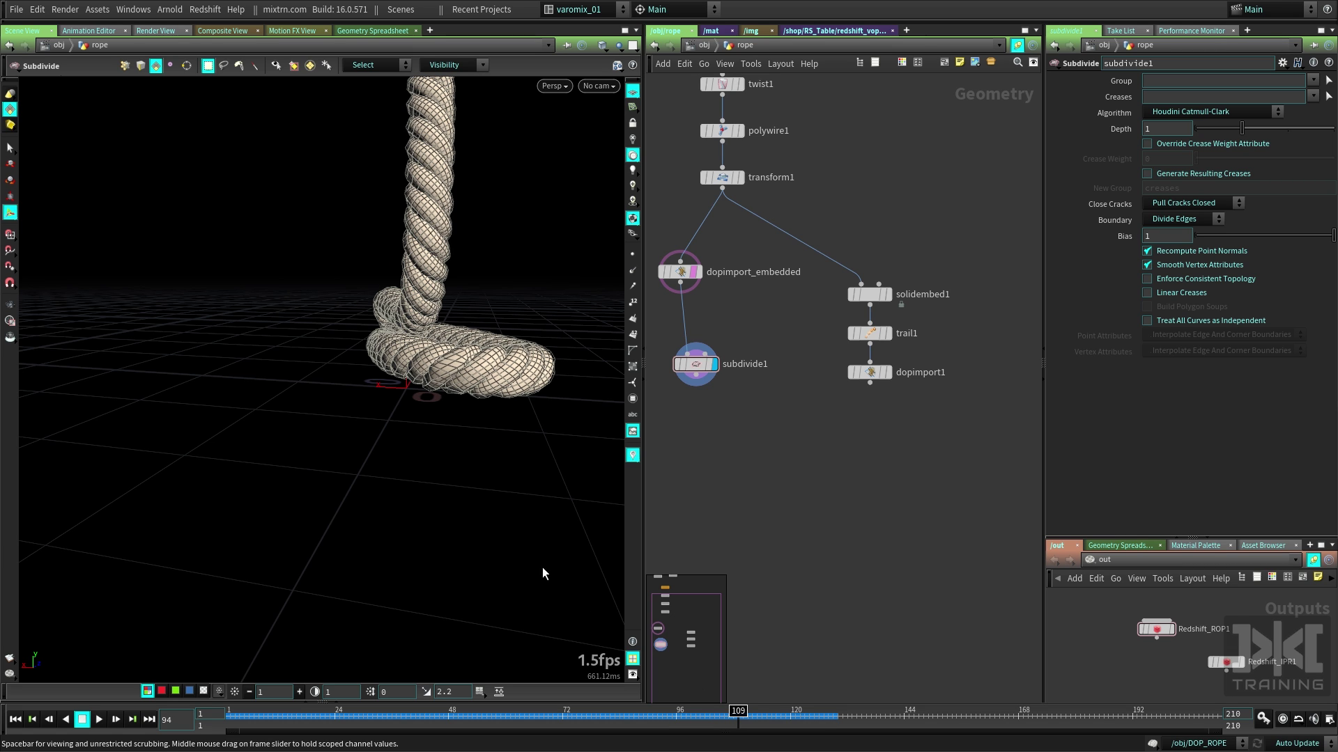
pyautogui.keyDown('alt'); pyautogui.moveTo(486, 473); pyautogui.dragTo(525, 463); pyautogui.keyUp('alt')
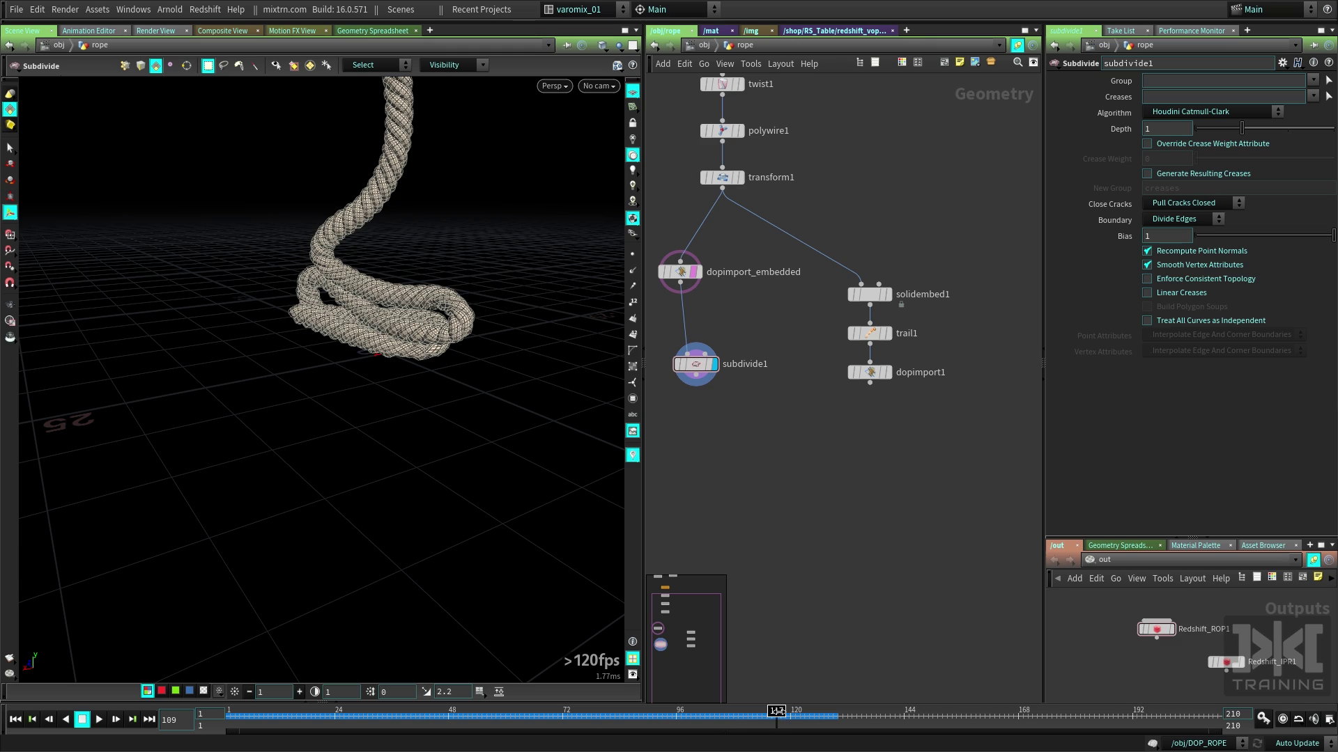
pyautogui.keyDown('alt'); pyautogui.moveTo(448, 456); pyautogui.dragTo(412, 507, button='middle'); pyautogui.keyUp('alt')
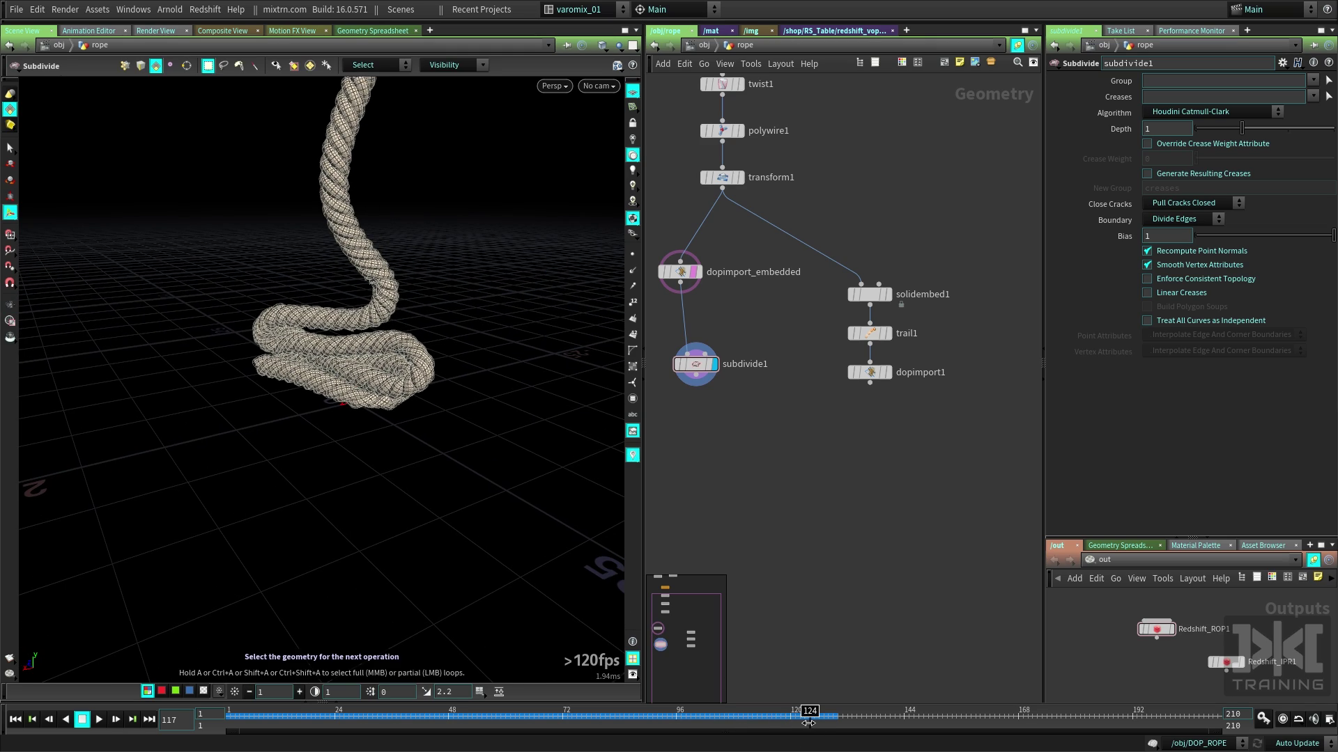
pyautogui.keyDown('alt'); pyautogui.moveTo(463, 427); pyautogui.dragTo(364, 418); pyautogui.keyUp('alt')
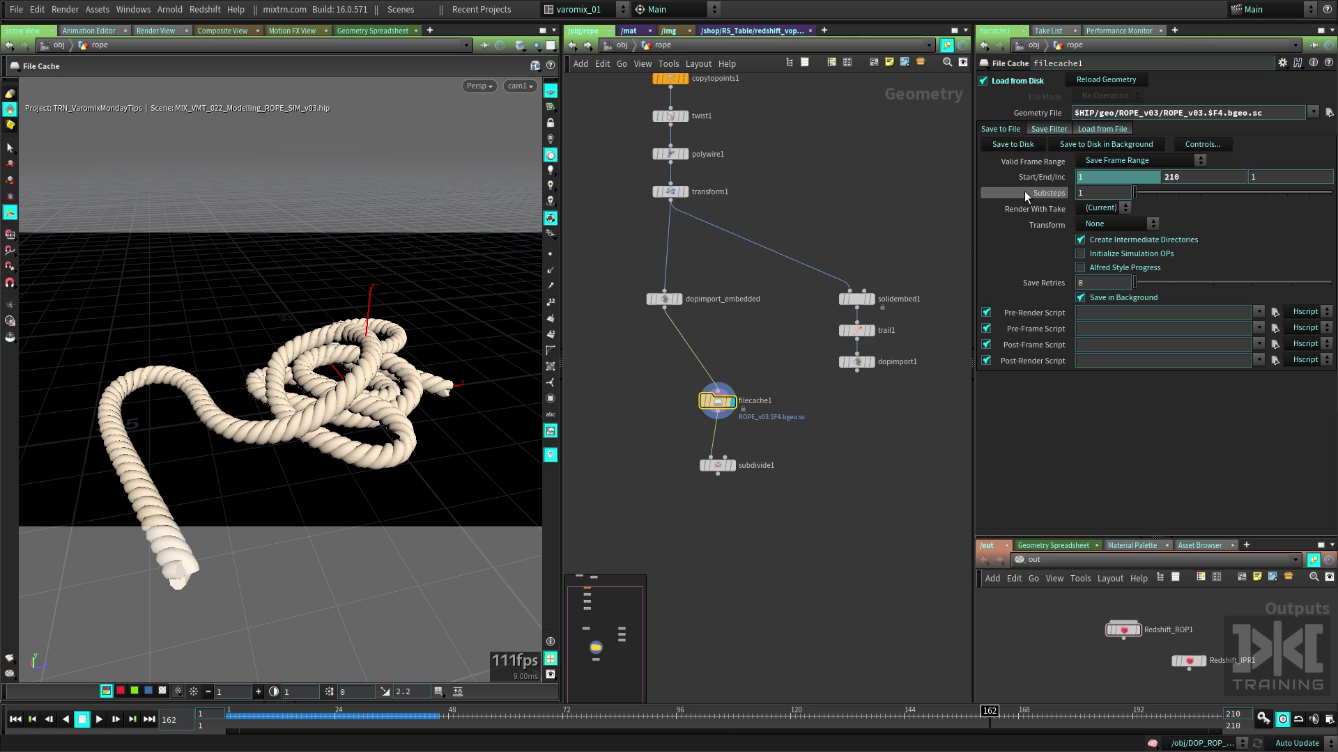
# Step: In the ROPE_SIM_v03 scene, review the solidembed1 settings and the solver and rope object parameters in DOP_ROP_v01
pyautogui.click(857, 299)
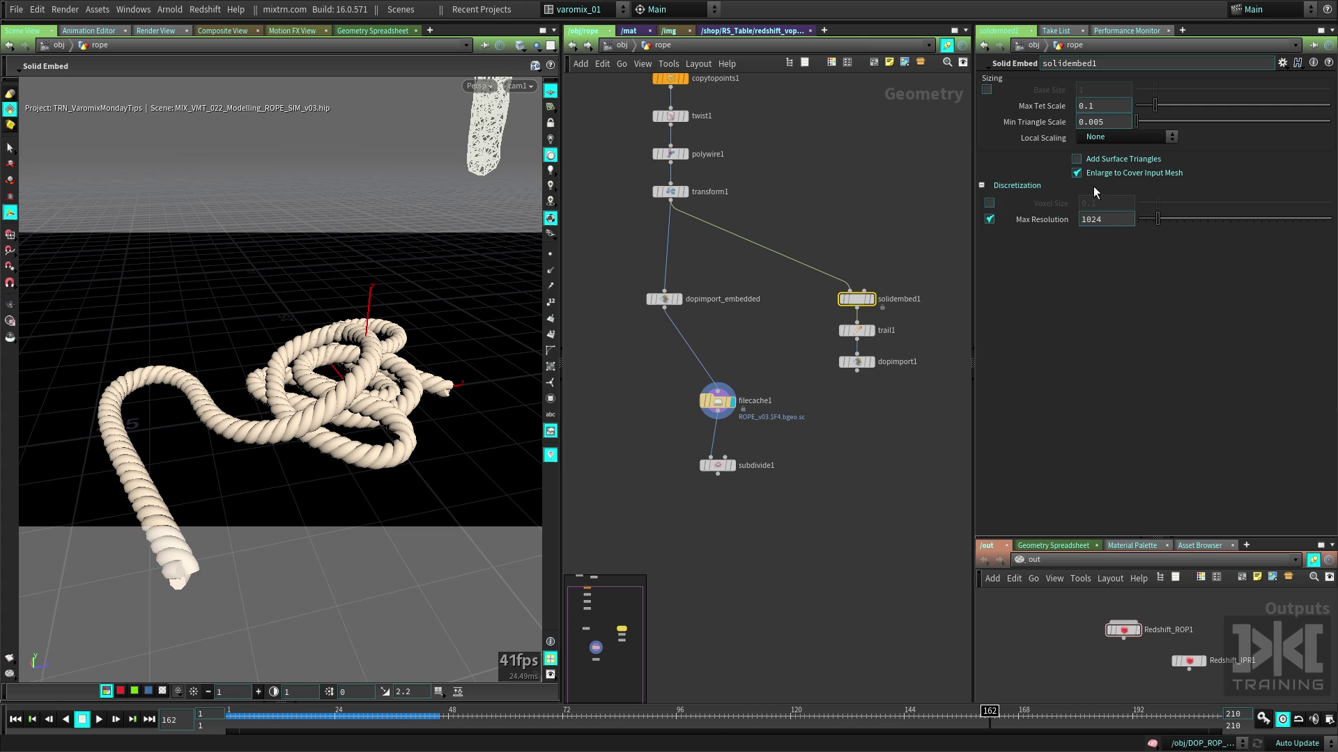
pyautogui.click(759, 505)
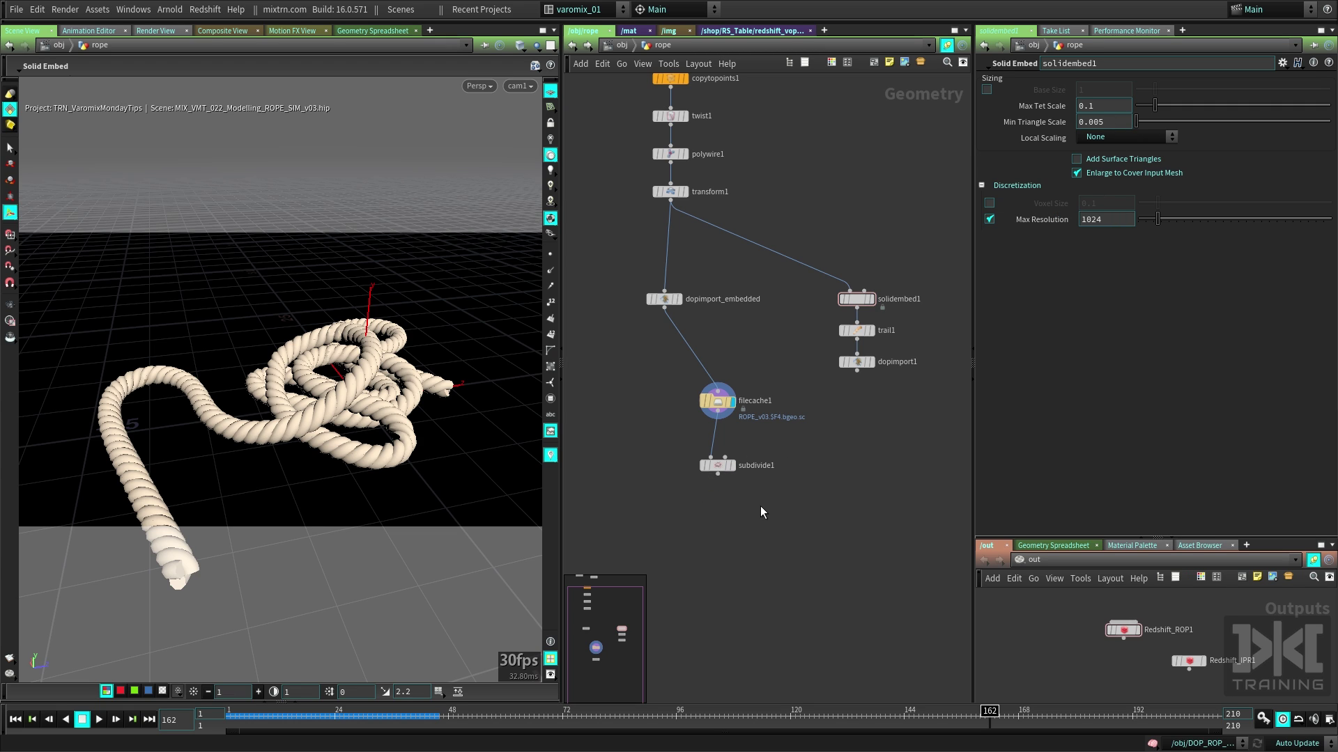
pyautogui.hotkey('ctrl', 'Left')
pyautogui.press('u')
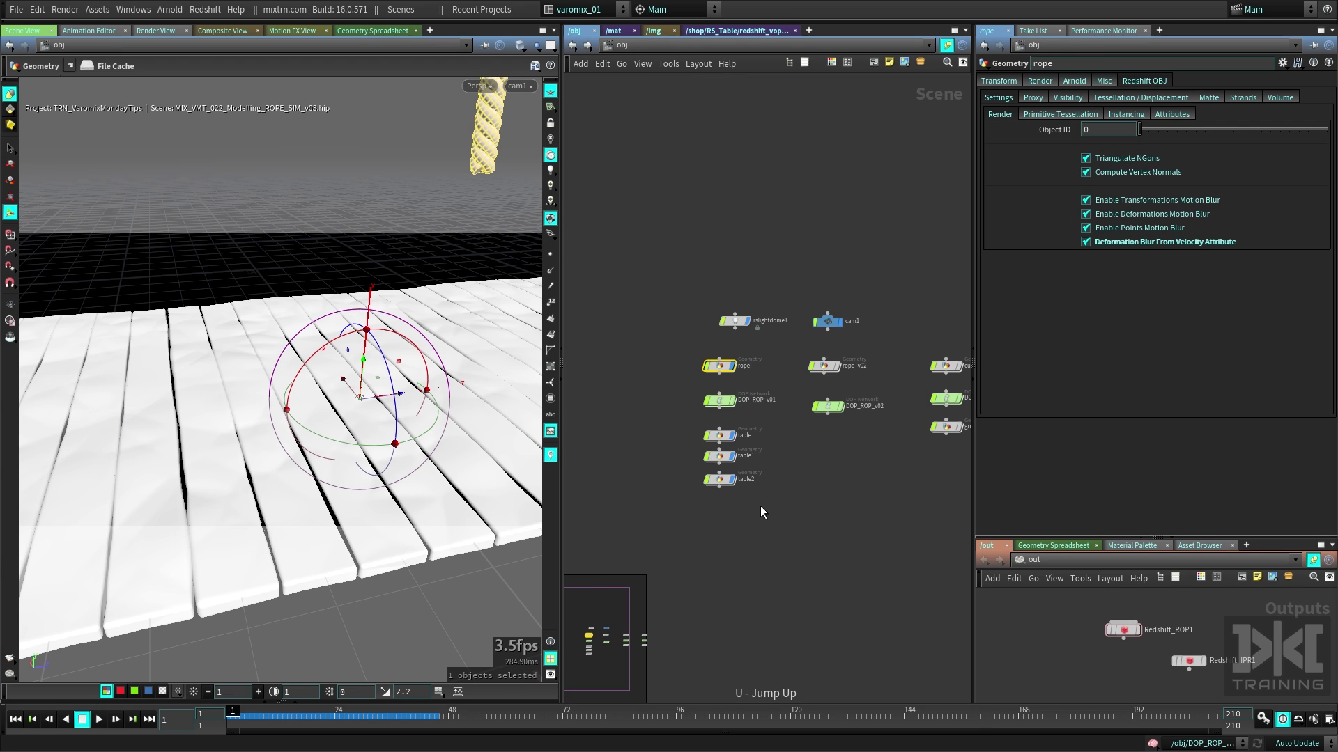
pyautogui.doubleClick(721, 397)
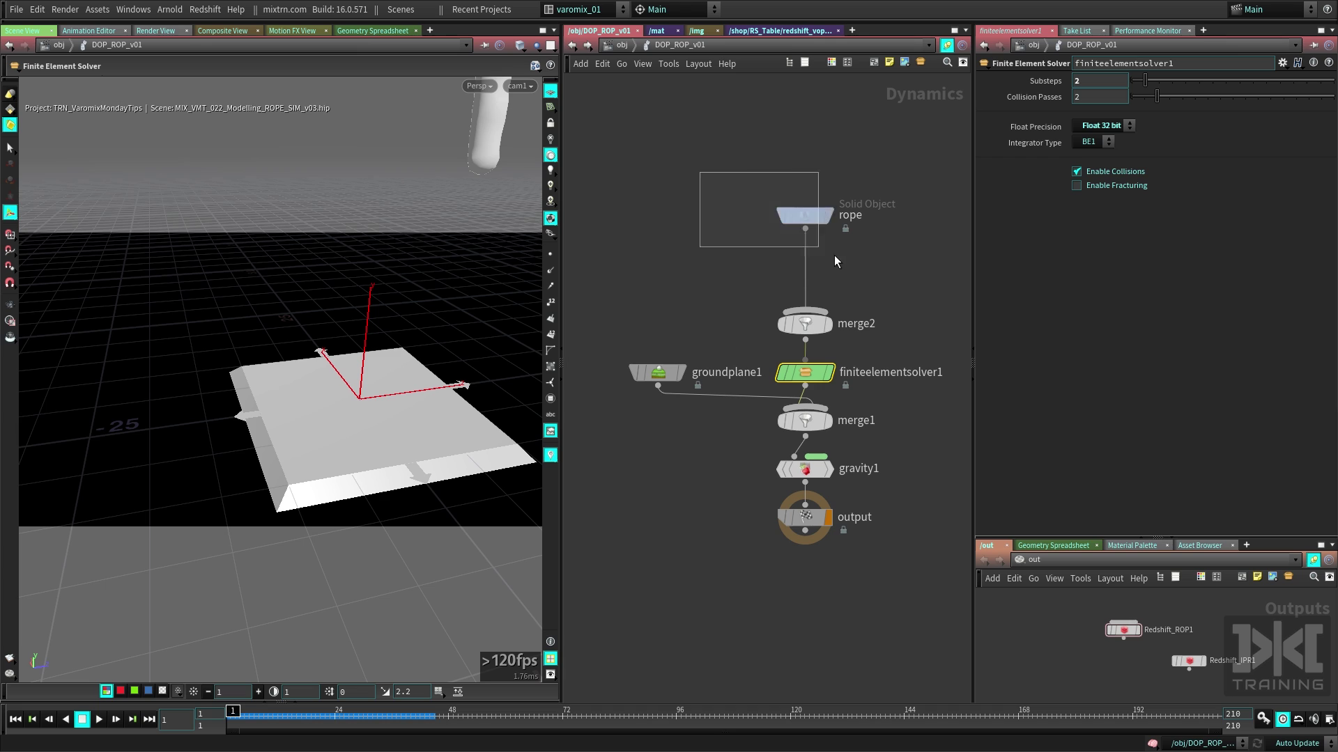
pyautogui.moveTo(829, 257); pyautogui.dragTo(830, 257)
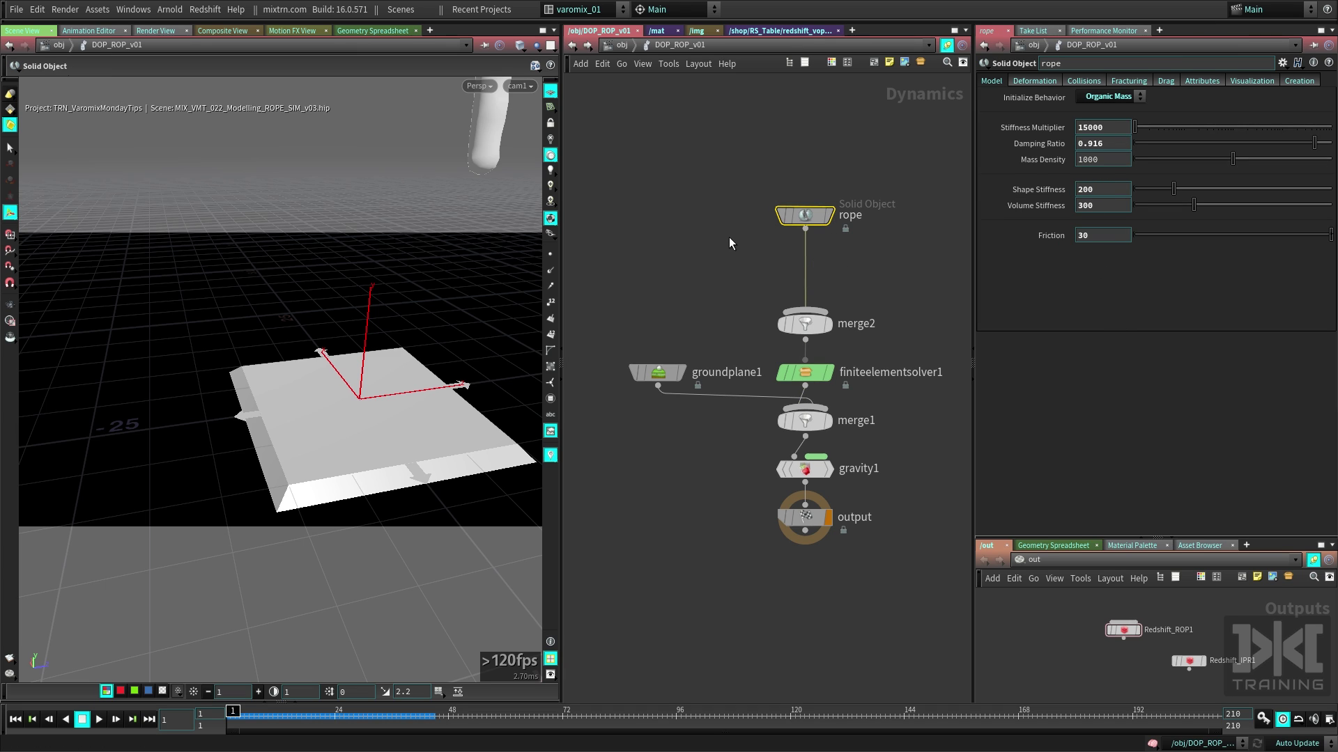
# Step: Return to the rope geometry network, select filecache1 and play the cached simulation in a widened viewport, stopping at frame 48
pyautogui.press('u')
pyautogui.doubleClick(722, 366)
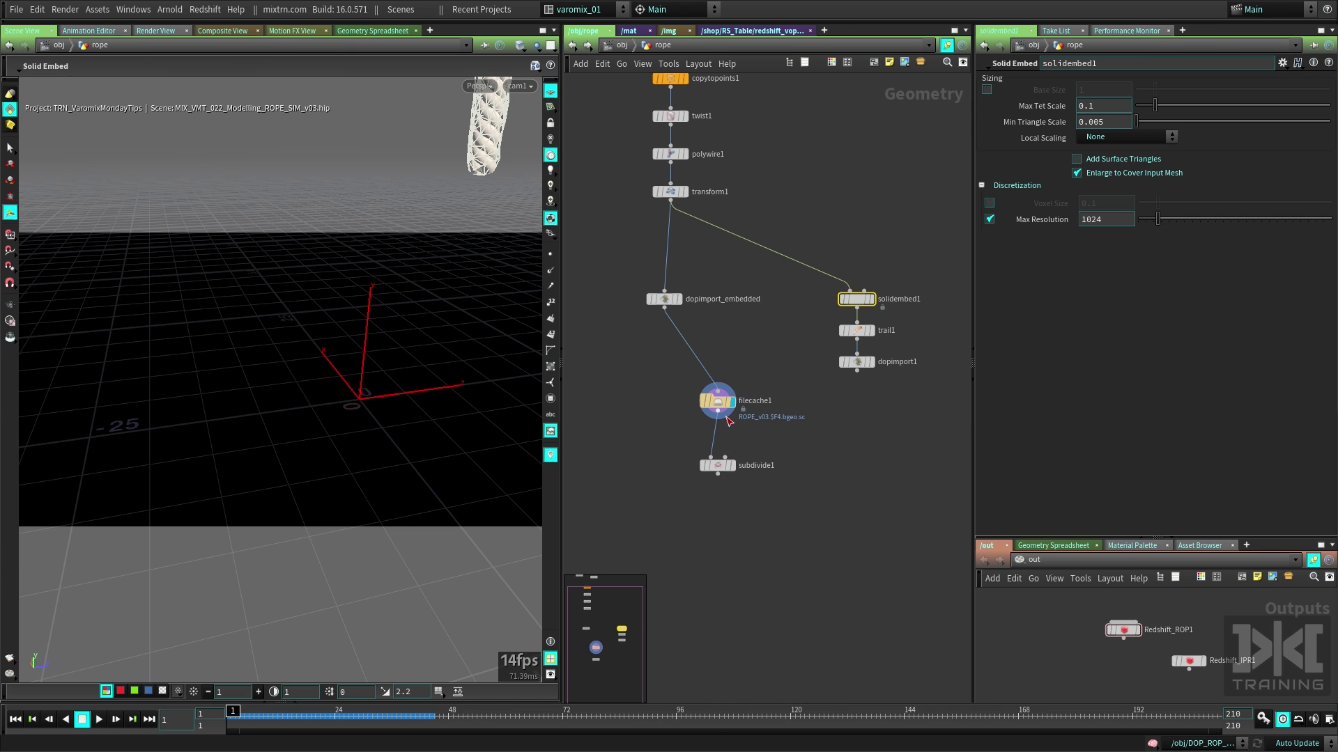
pyautogui.click(718, 404)
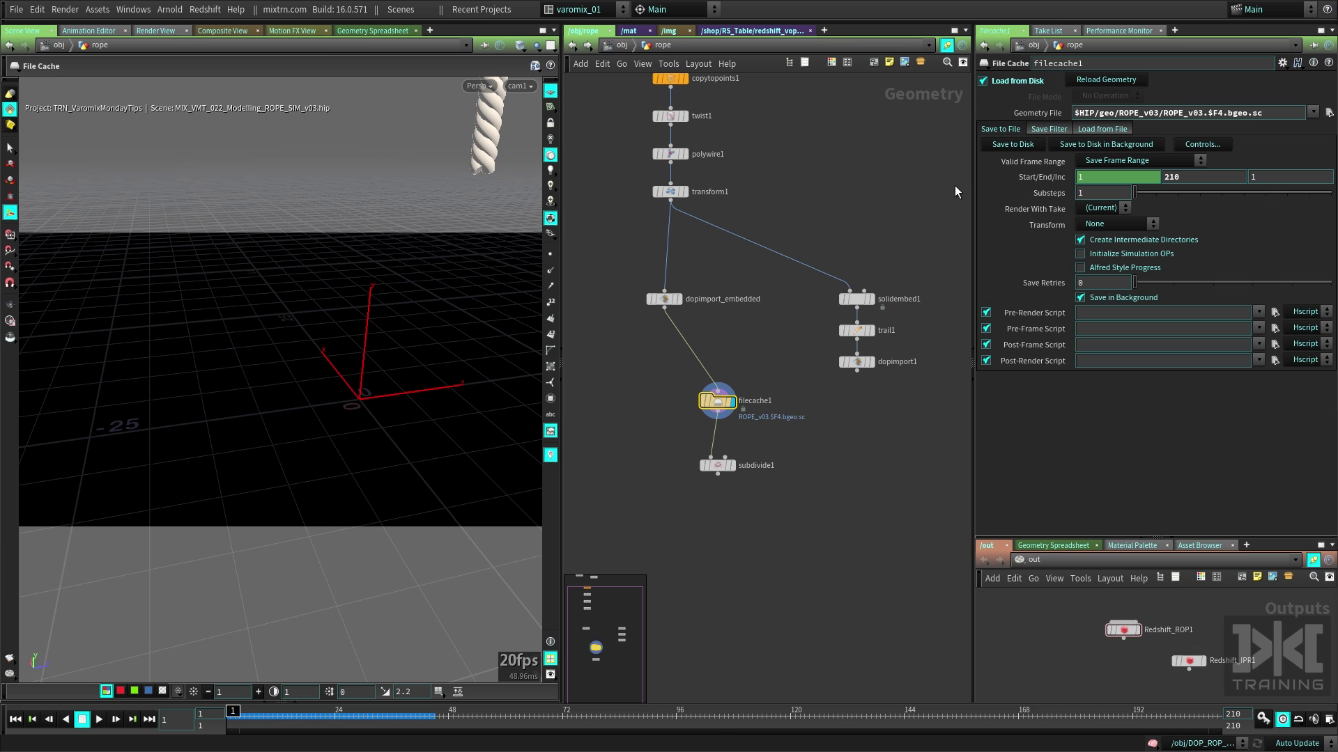
pyautogui.press('Up')
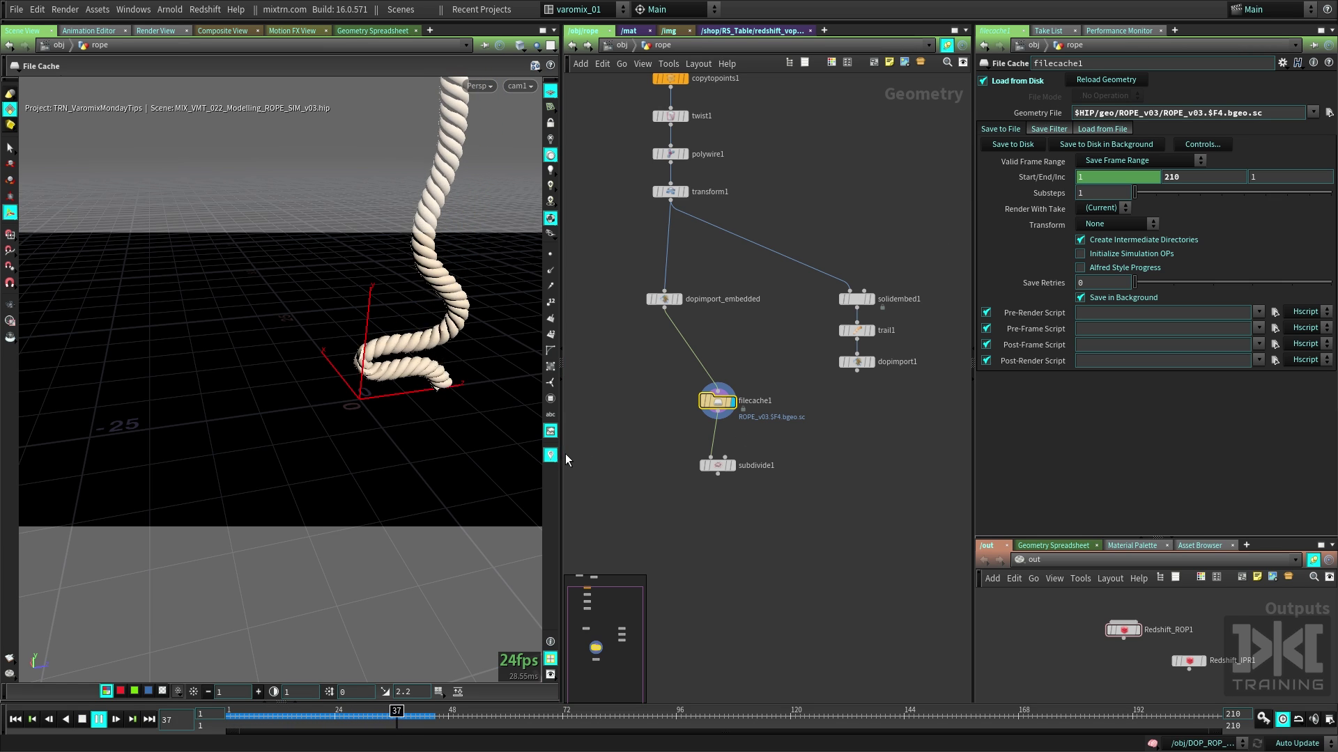
pyautogui.moveTo(566, 460); pyautogui.dragTo(727, 481)
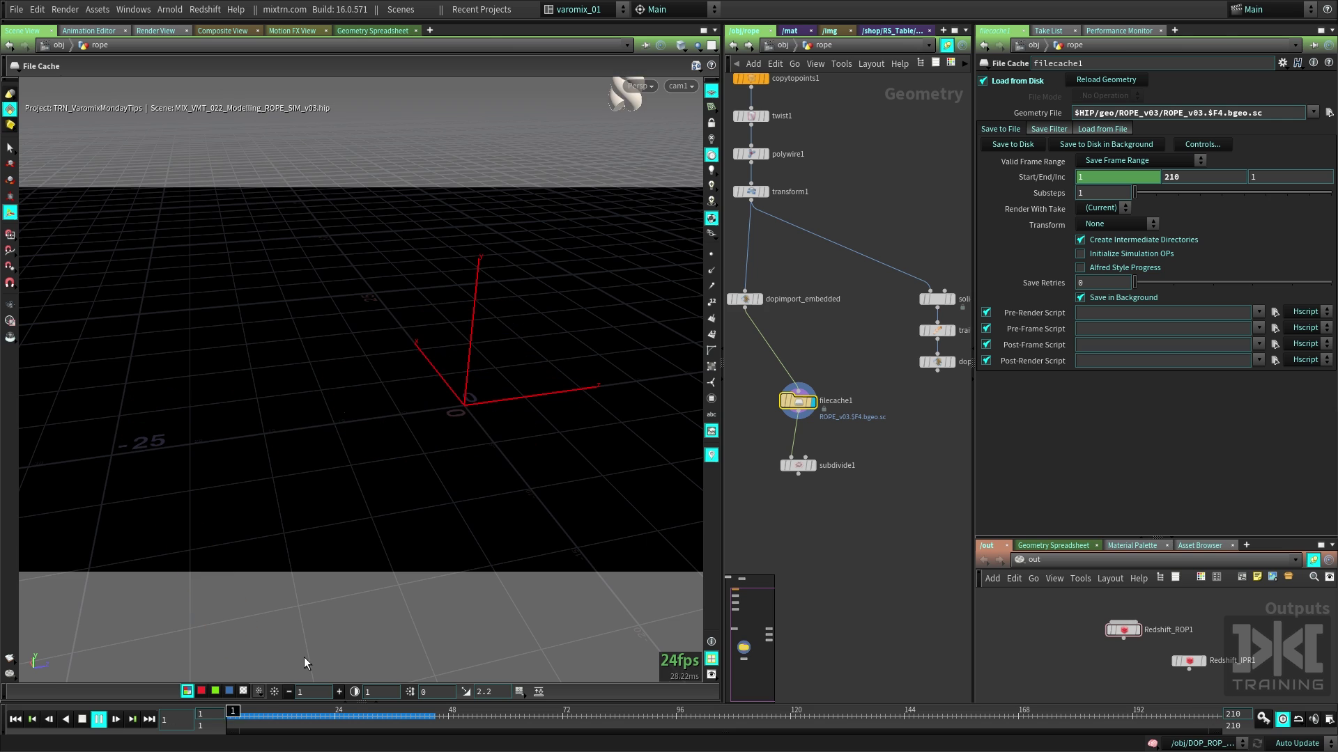
pyautogui.click(82, 719)
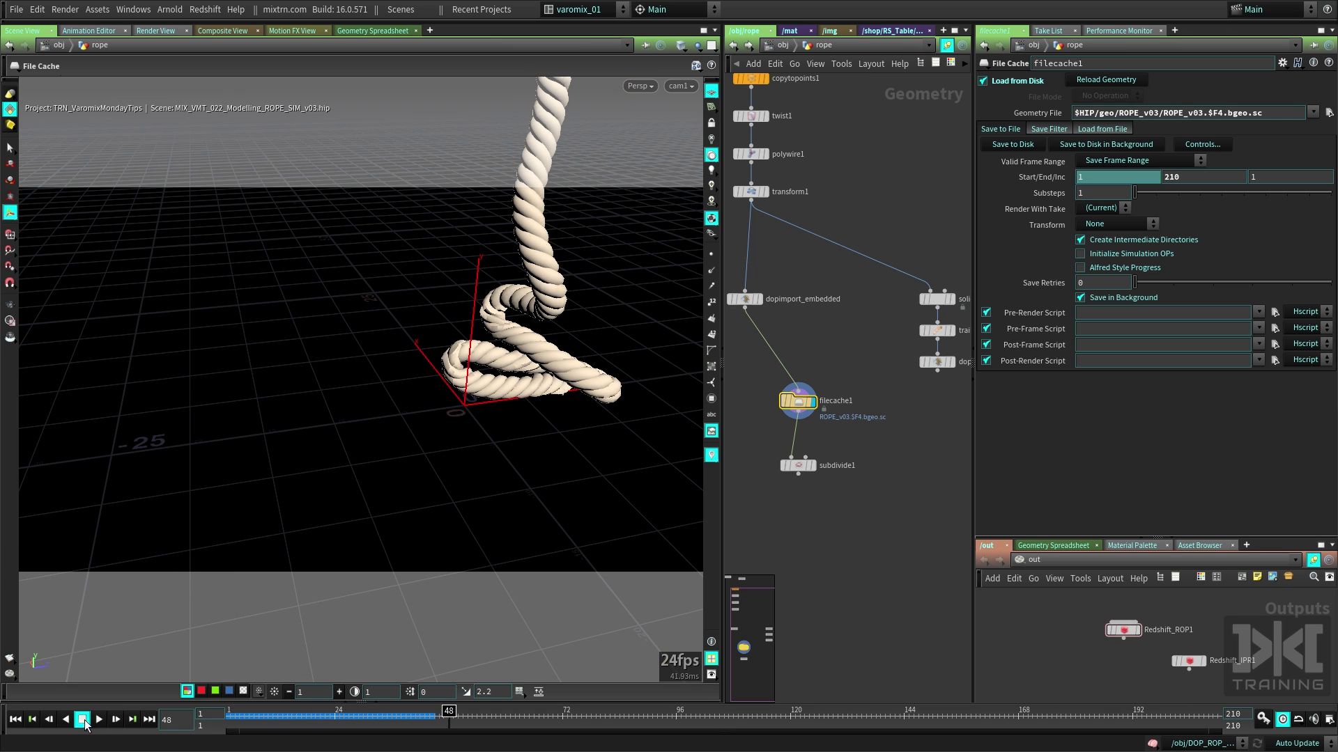
# Step: Compare the cached rope with the subdivide1 result at frame 139, both up close and from farther away
pyautogui.moveTo(451, 719); pyautogui.dragTo(877, 720)
pyautogui.keyDown('alt'); pyautogui.moveTo(347, 363); pyautogui.dragTo(514, 514, button='right'); pyautogui.keyUp('alt')
pyautogui.keyDown('alt'); pyautogui.moveTo(513, 514); pyautogui.dragTo(390, 315); pyautogui.keyUp('alt')
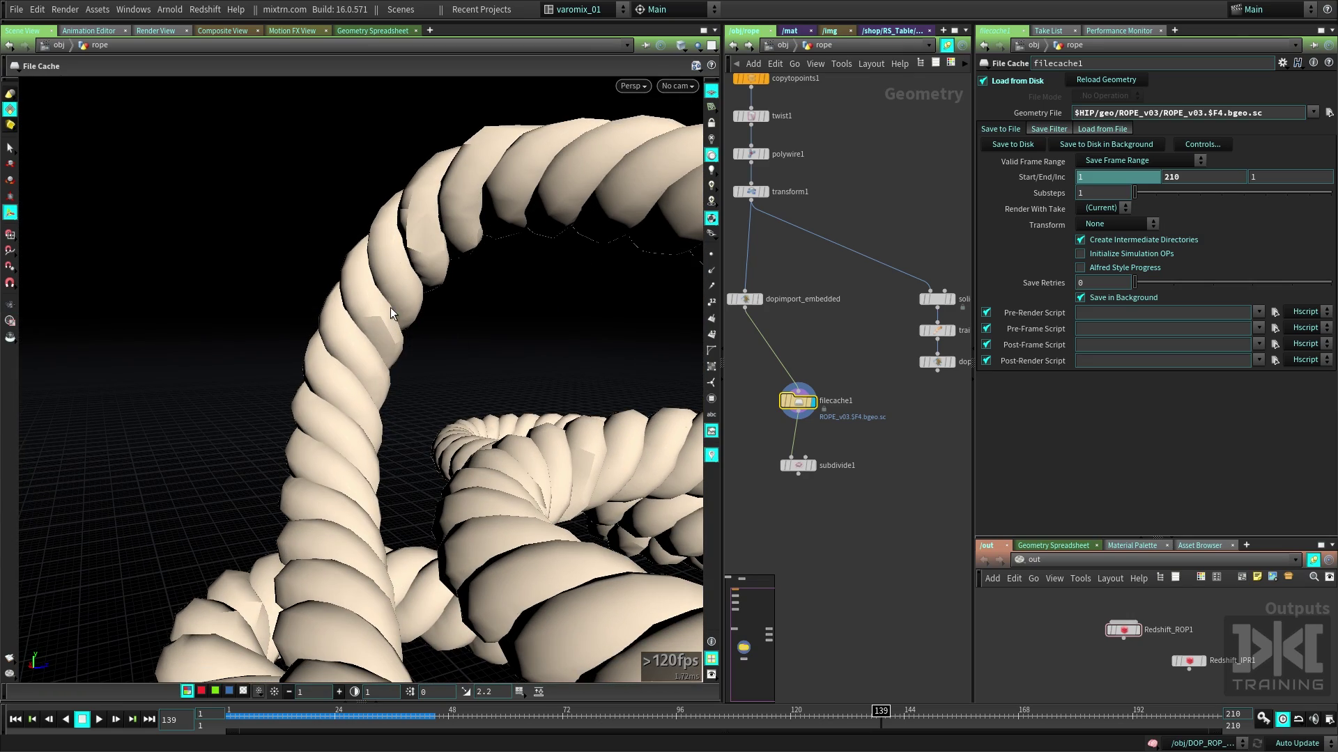
pyautogui.click(798, 474)
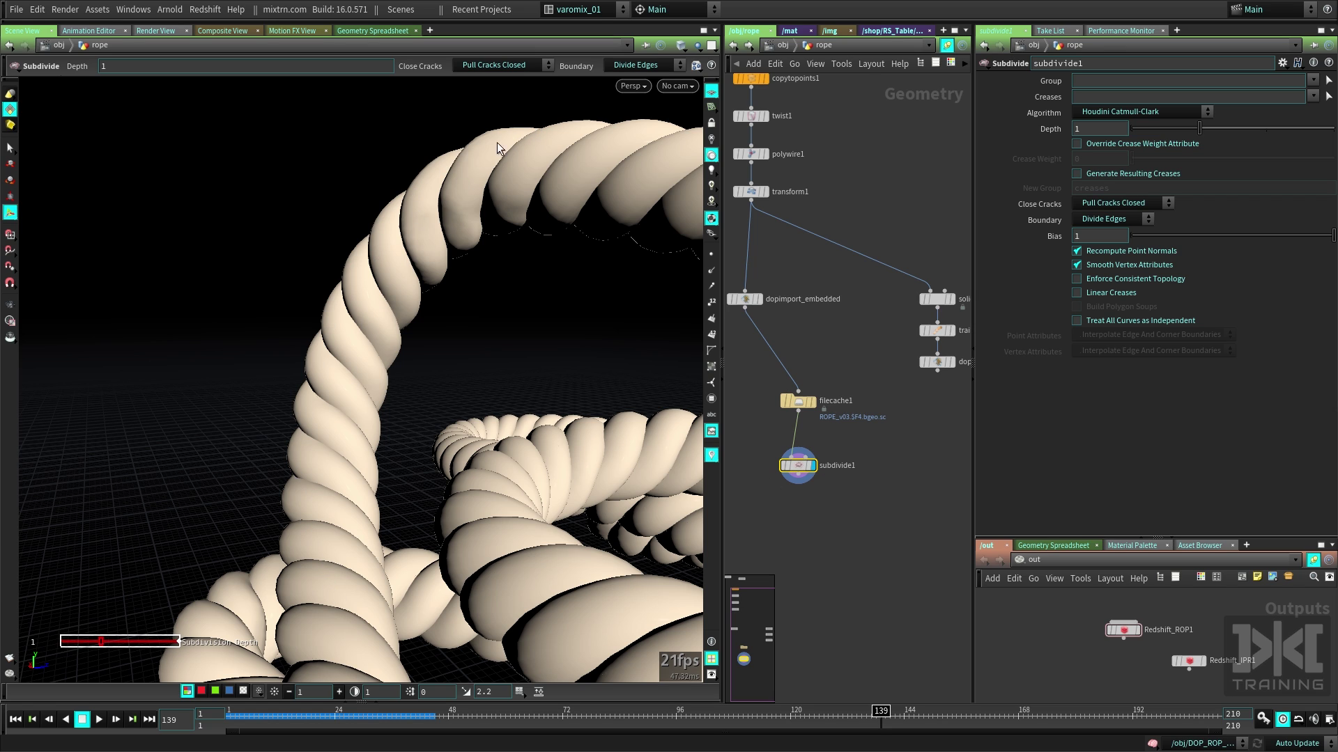
pyautogui.moveTo(572, 526); pyautogui.dragTo(230, 514, button='right')
pyautogui.moveTo(592, 391); pyautogui.dragTo(481, 441)
pyautogui.moveTo(481, 440); pyautogui.dragTo(432, 443, button='right')
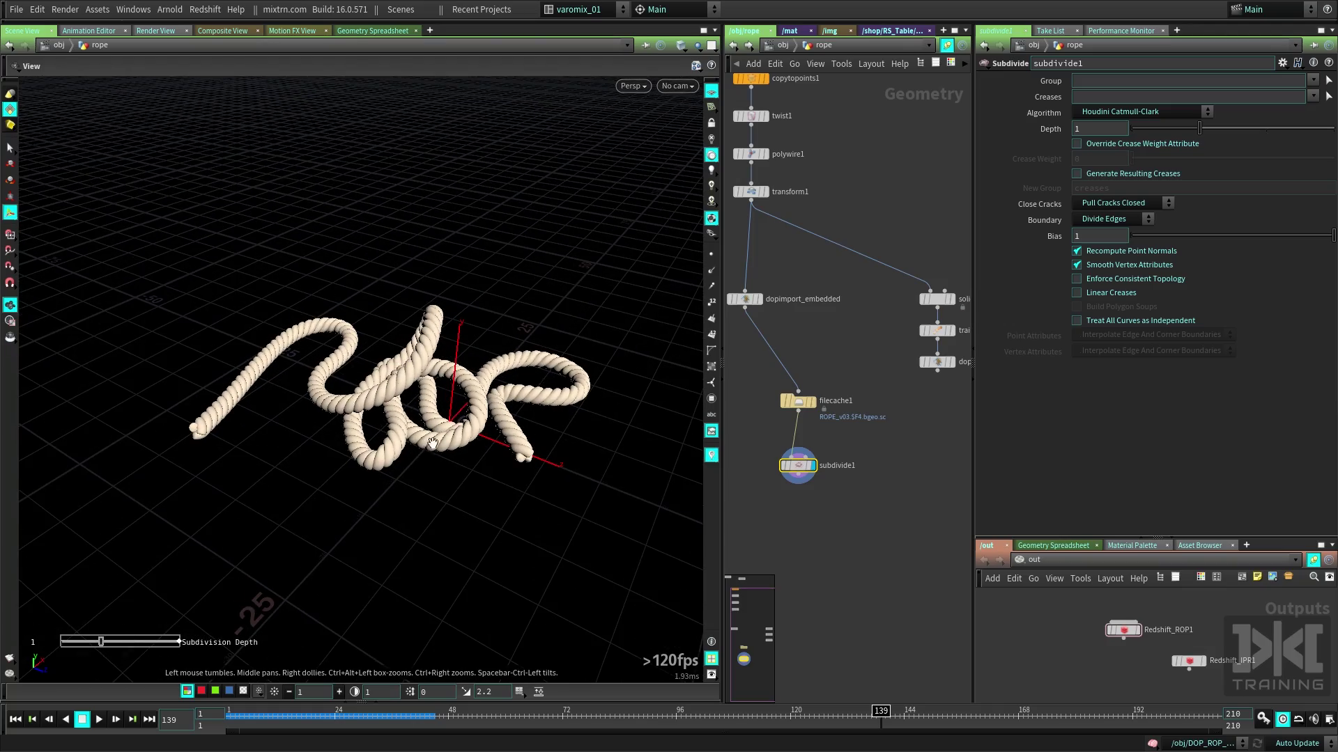
# Step: Select filecache1 for rope playback, and browse the MIX Training community forum in the web browser
pyautogui.click(813, 403)
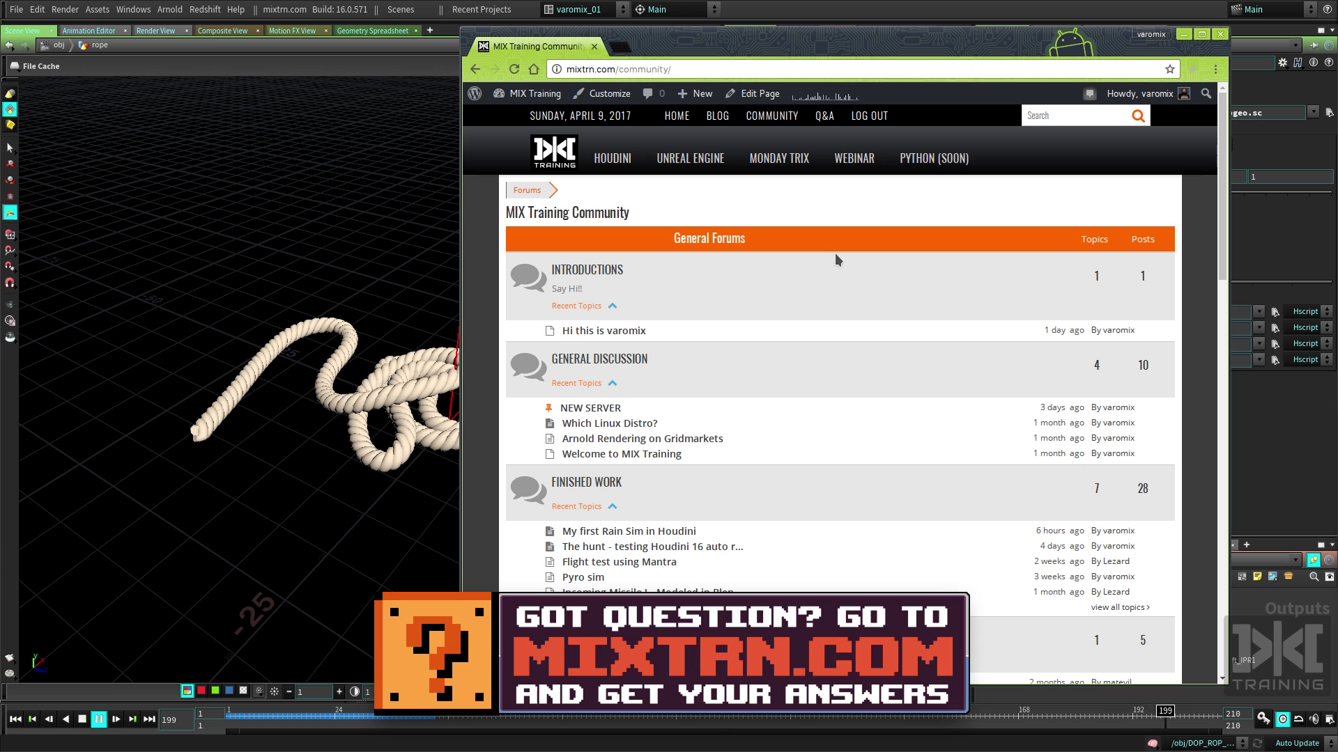
pyautogui.scroll(-8, 836, 259)
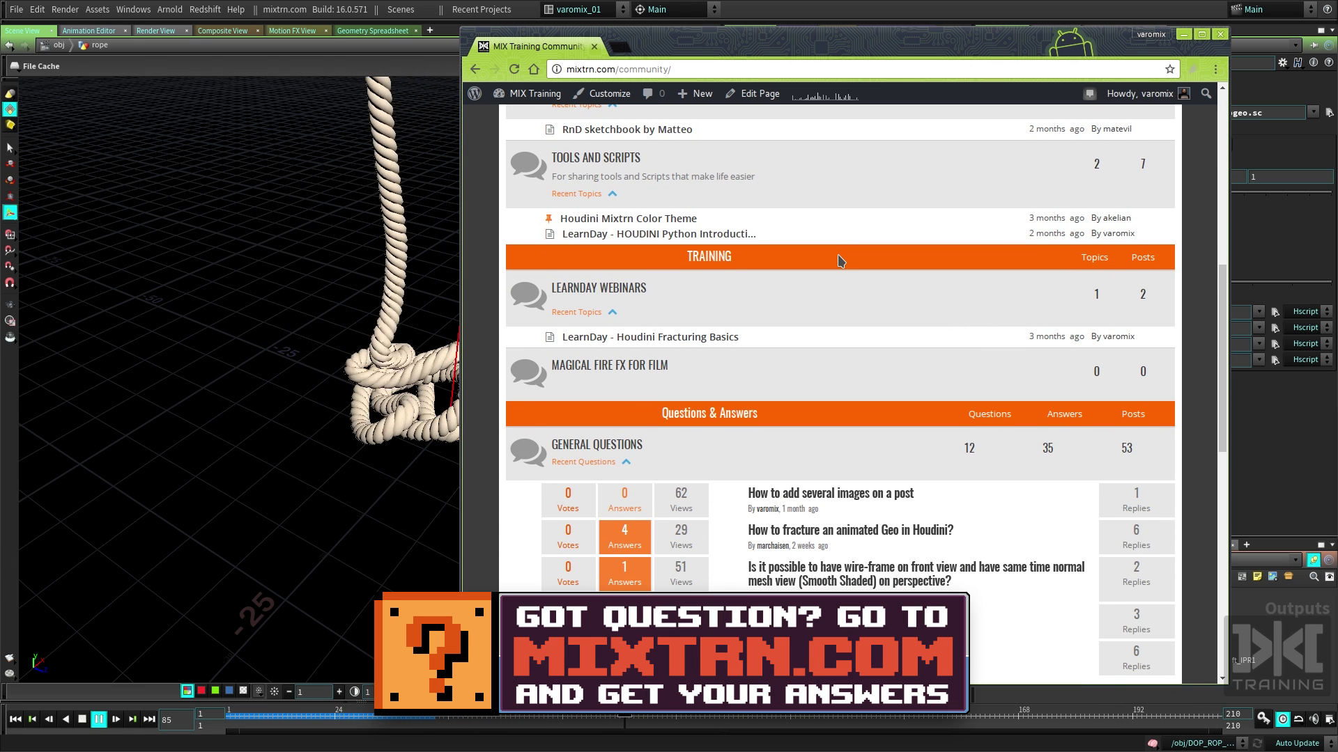
pyautogui.keyDown('alt'); pyautogui.moveTo(840, 261); pyautogui.dragTo(928, 249); pyautogui.keyUp('alt')
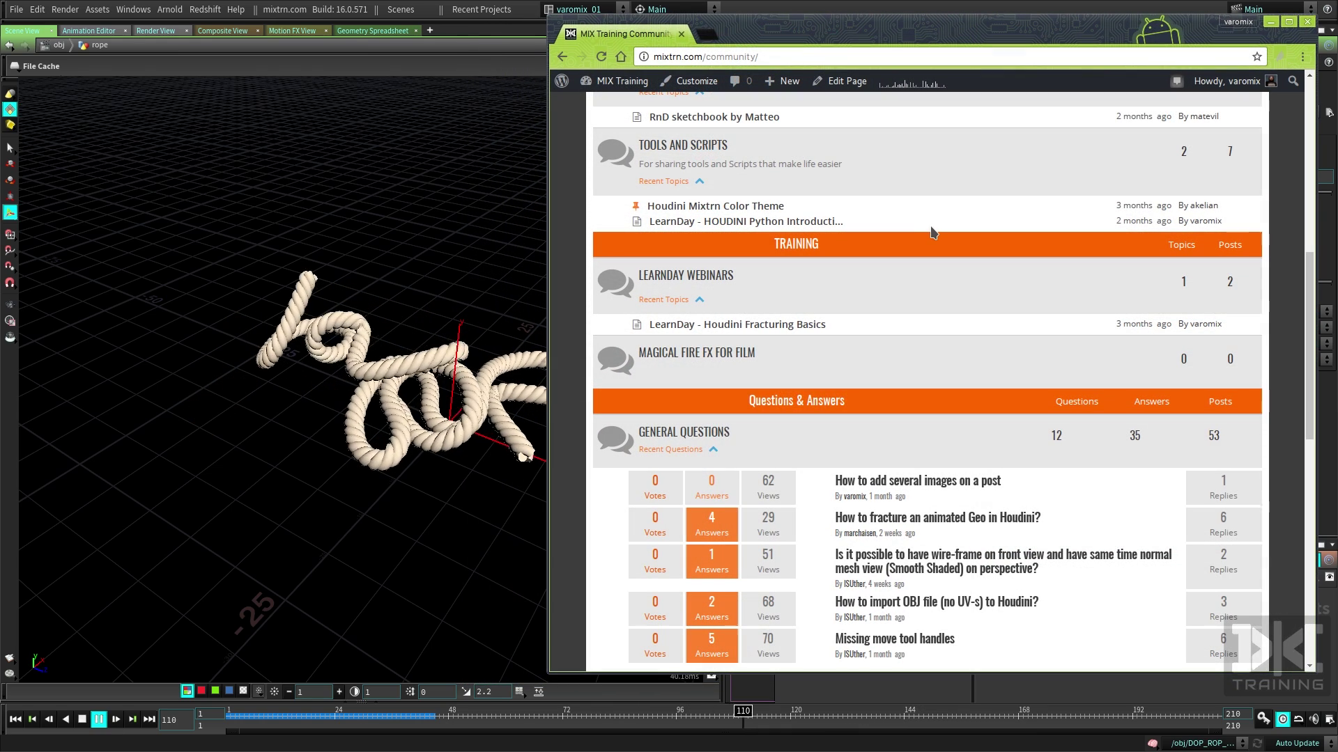